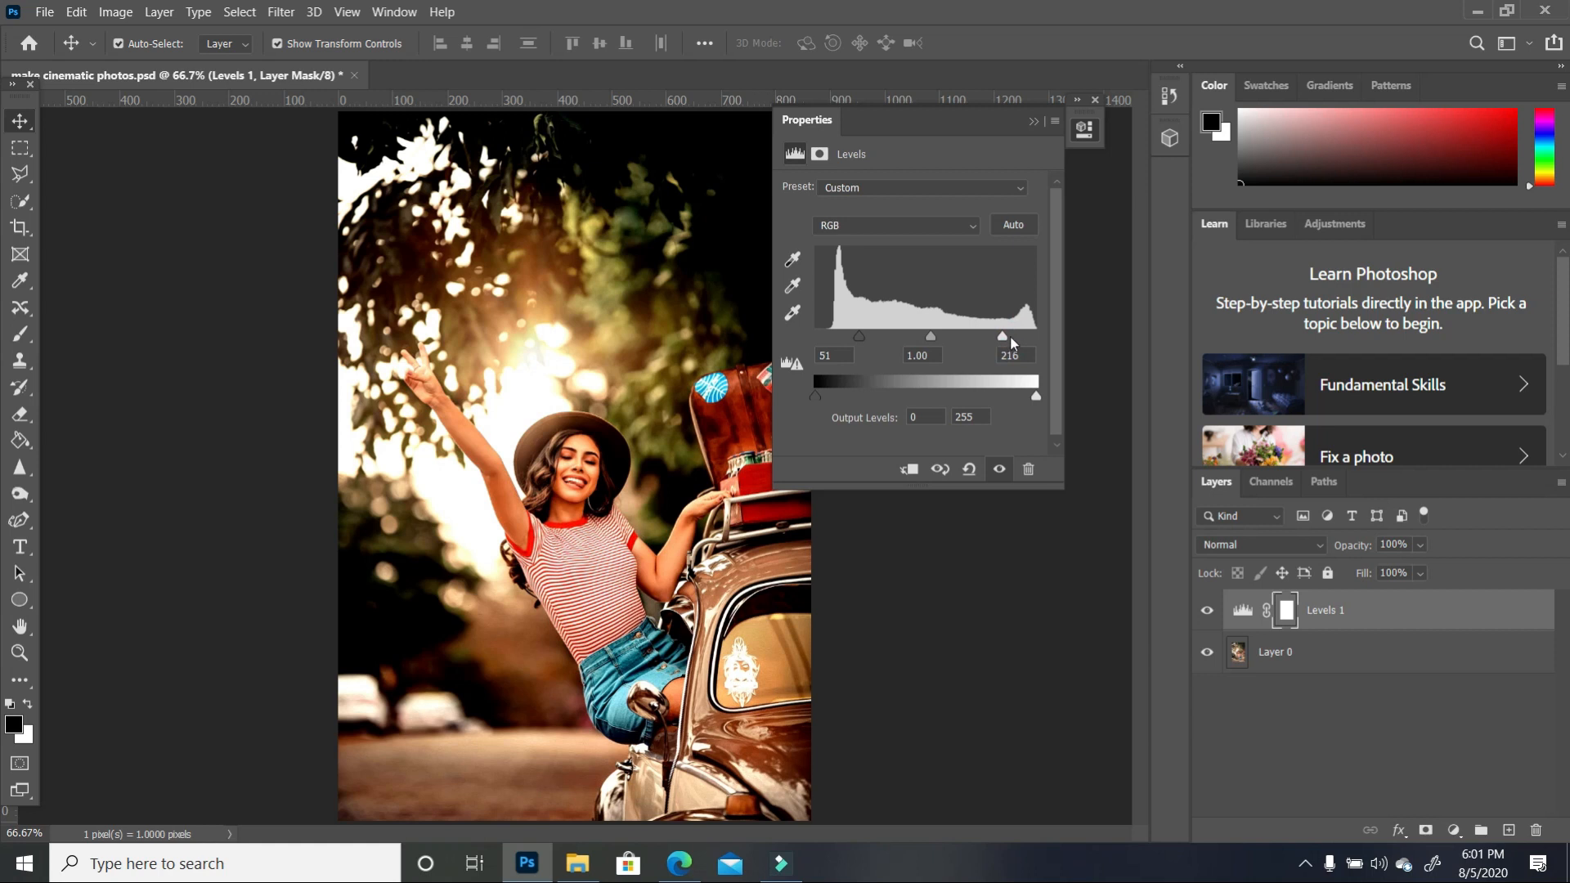
# Step: Set the Levels 1 adjustment's shadow input to 58 and highlight input to 220, and collapse its properties
pyautogui.moveTo(1002, 336); pyautogui.dragTo(1006, 340)
pyautogui.moveTo(867, 332); pyautogui.dragTo(866, 332)
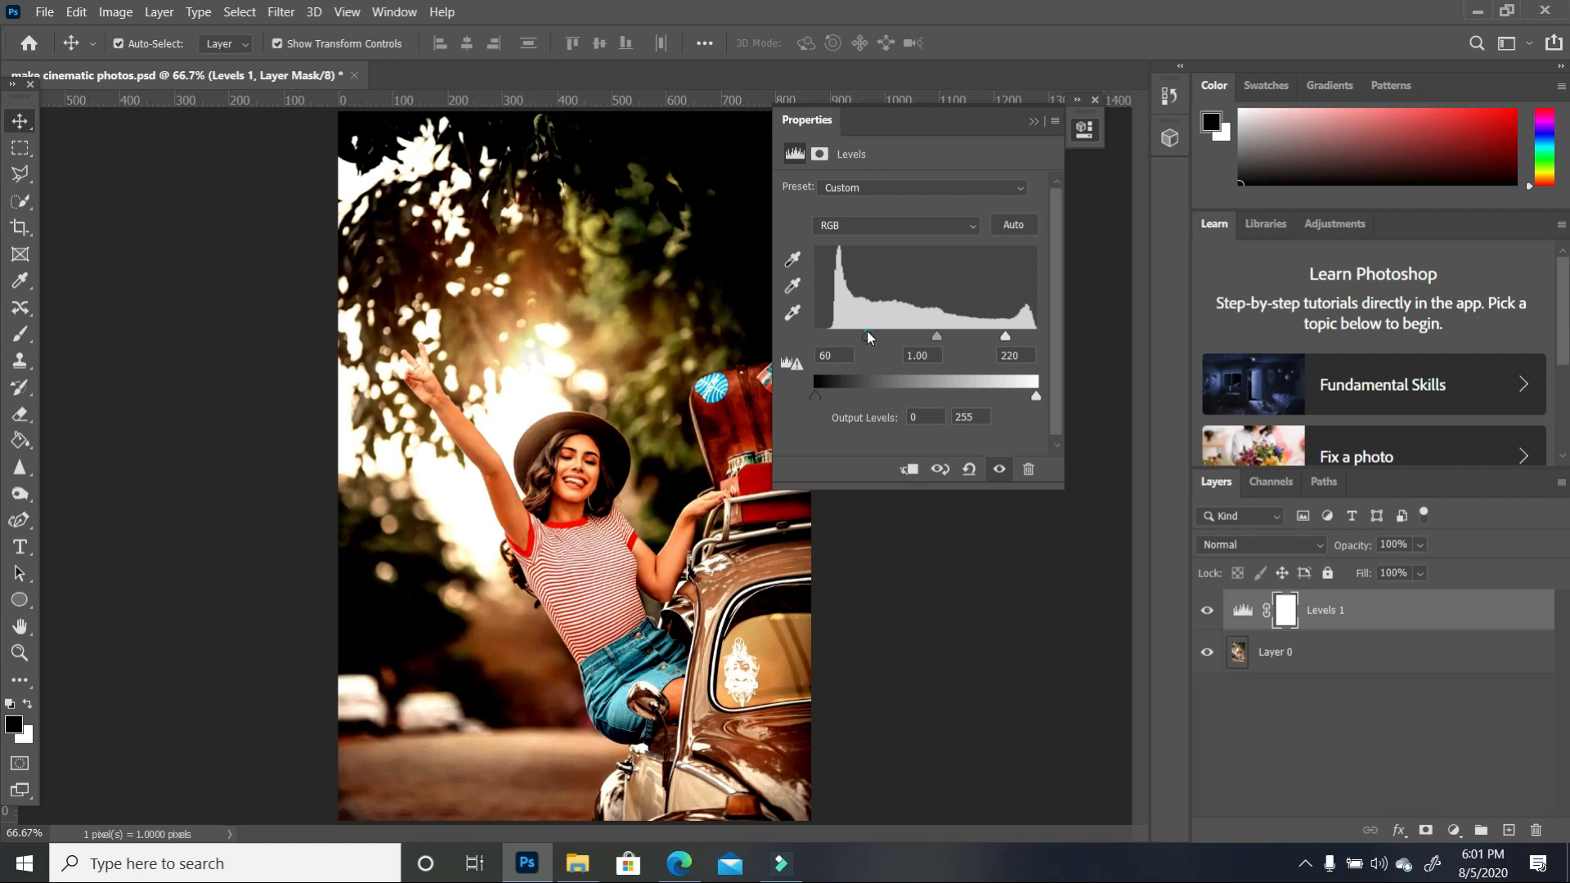
pyautogui.click(867, 333)
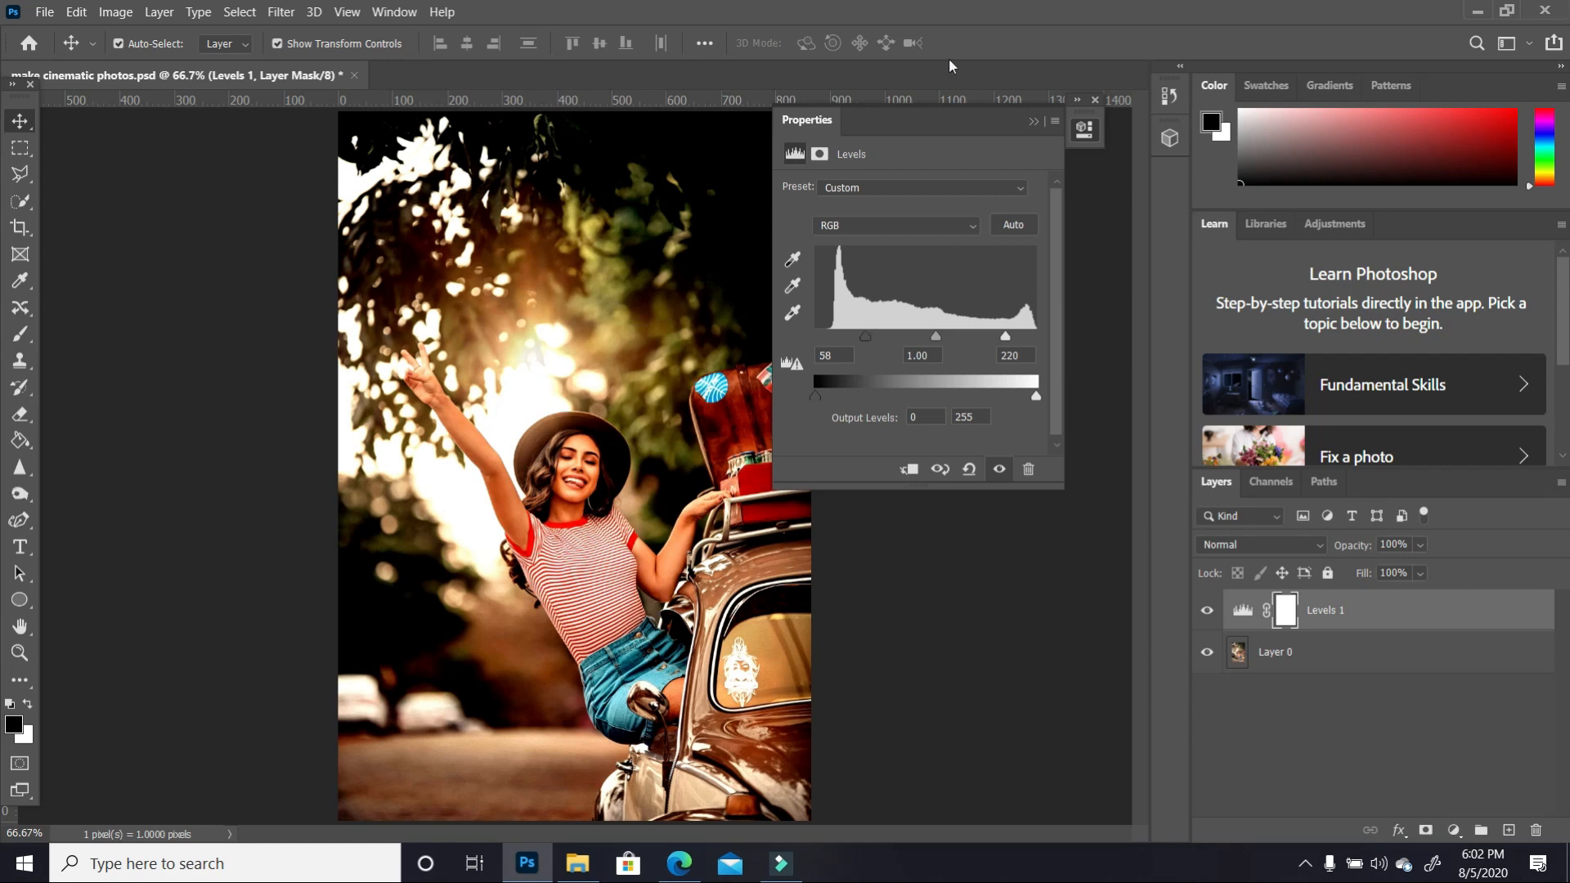
pyautogui.click(1033, 121)
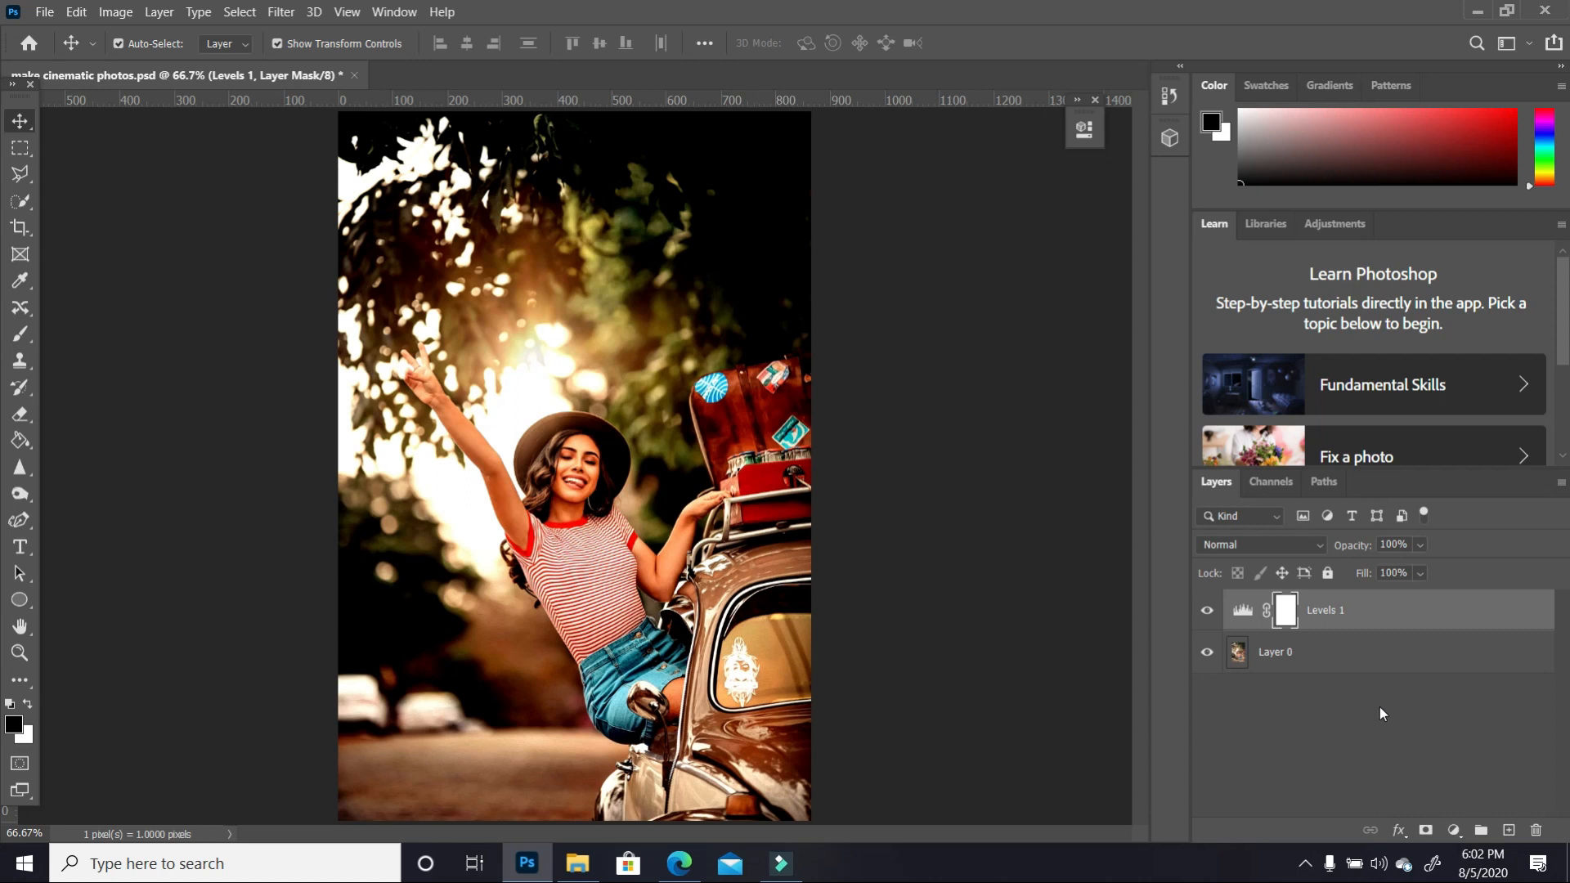
# Step: Duplicate Layer 0 and apply a Gaussian Blur with a radius of 5.0 pixels to the copy
pyautogui.click(1367, 657)
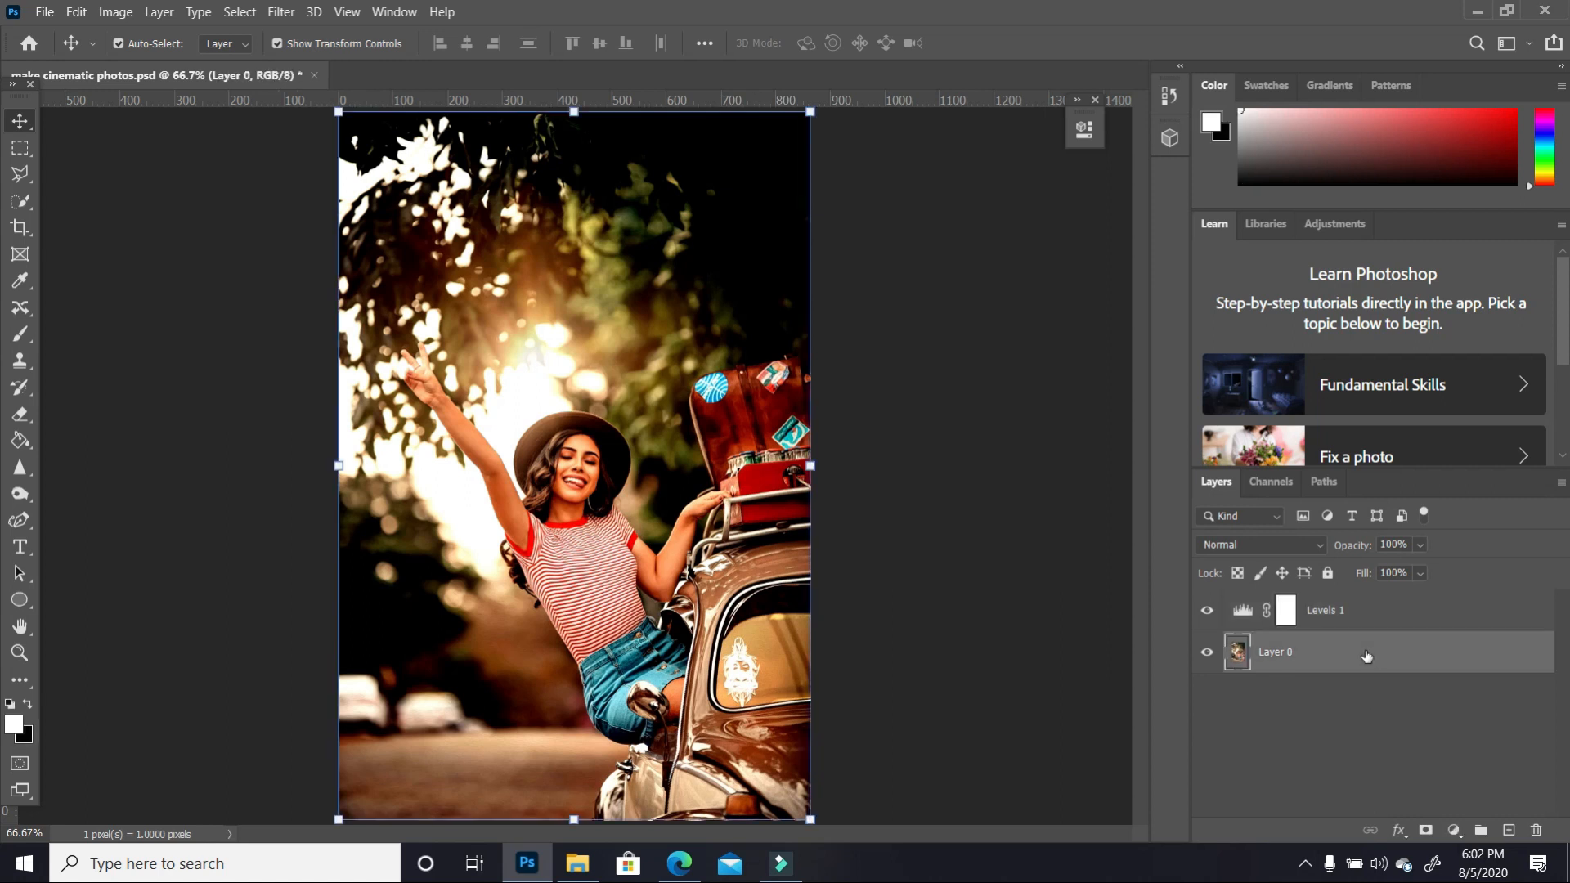
pyautogui.moveTo(1401, 659); pyautogui.dragTo(1510, 830)
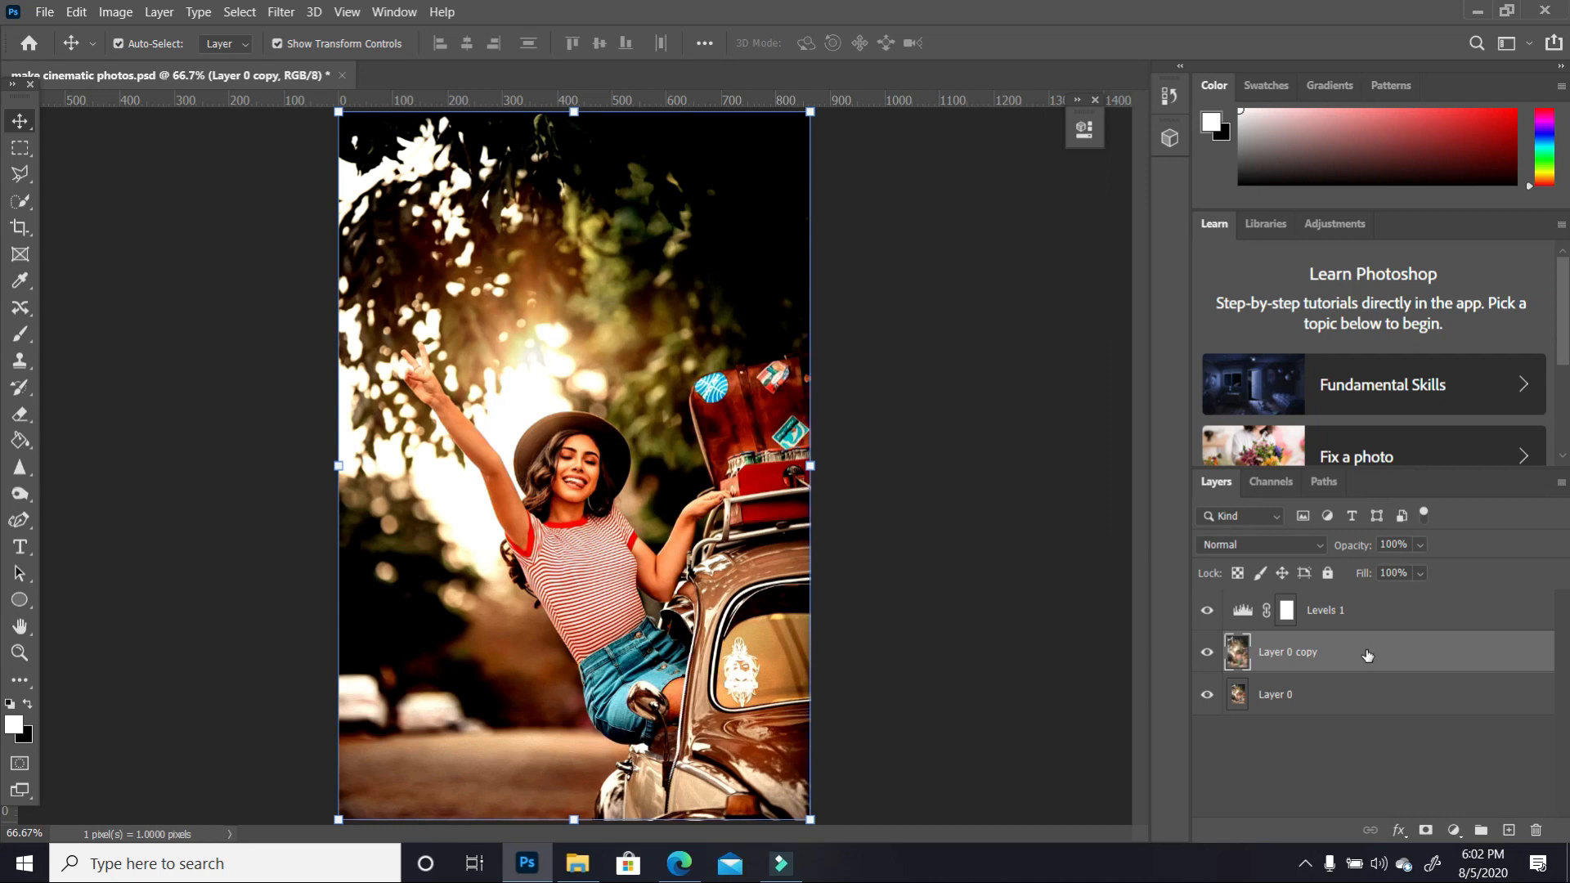
pyautogui.click(281, 13)
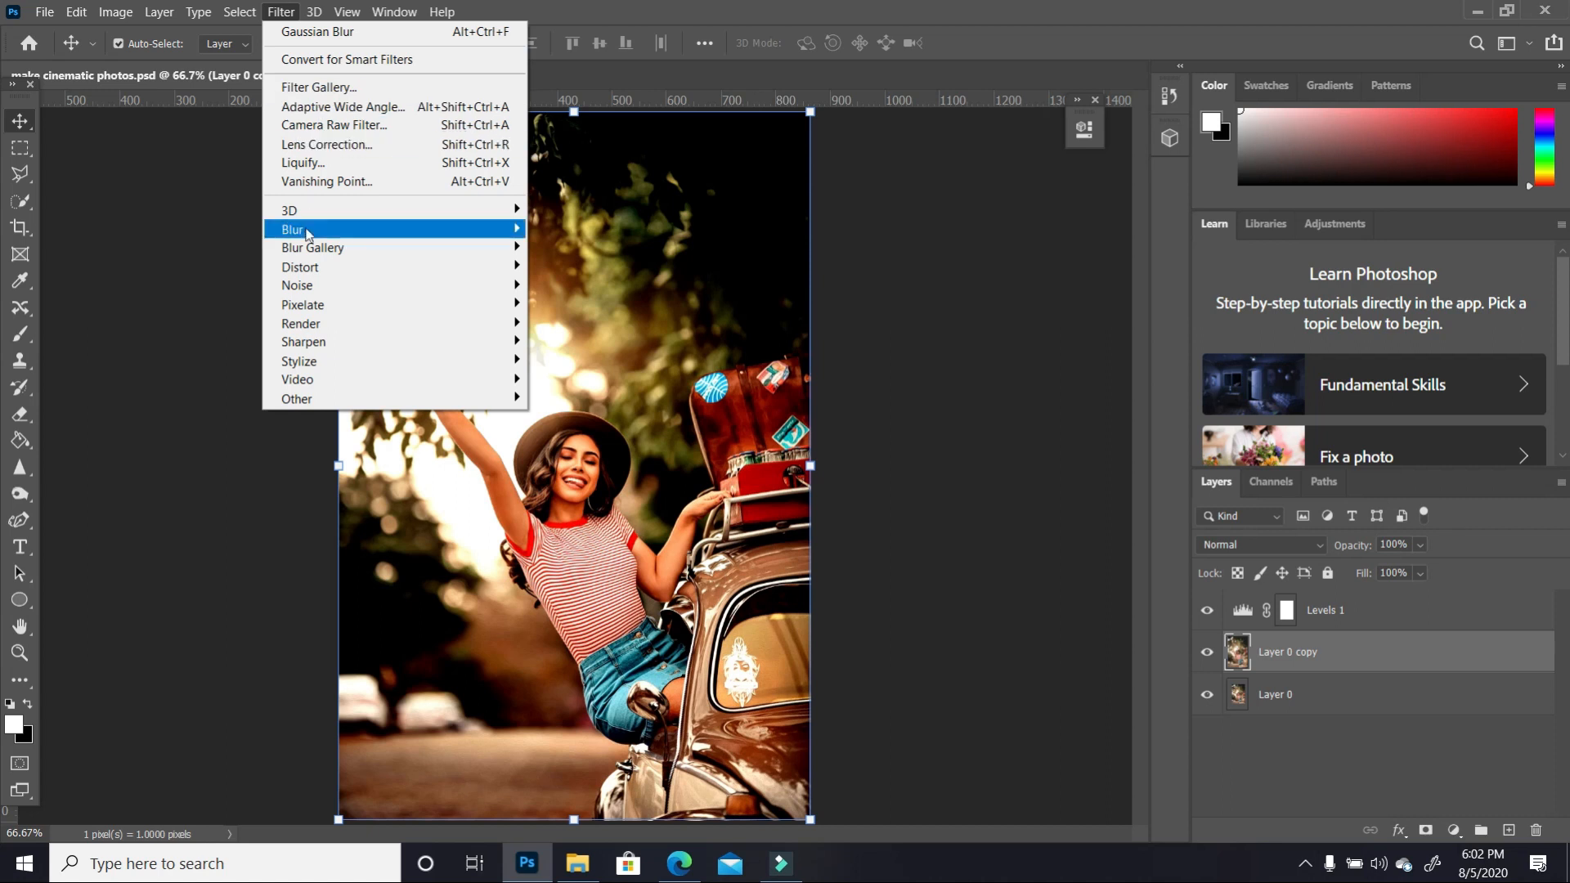
pyautogui.moveTo(314, 232)
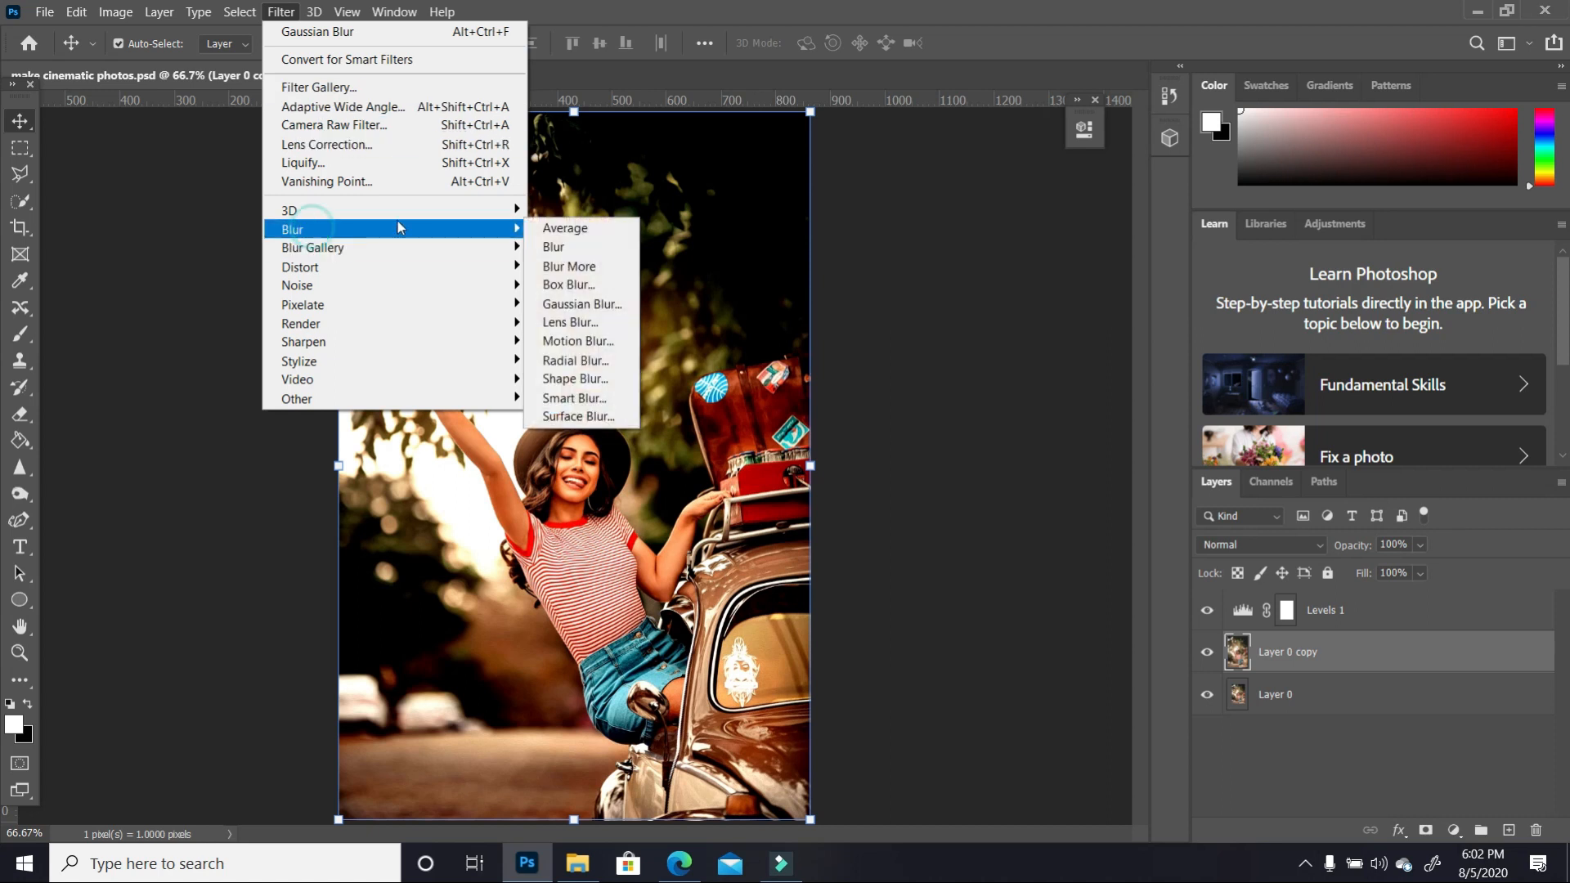
pyautogui.click(576, 301)
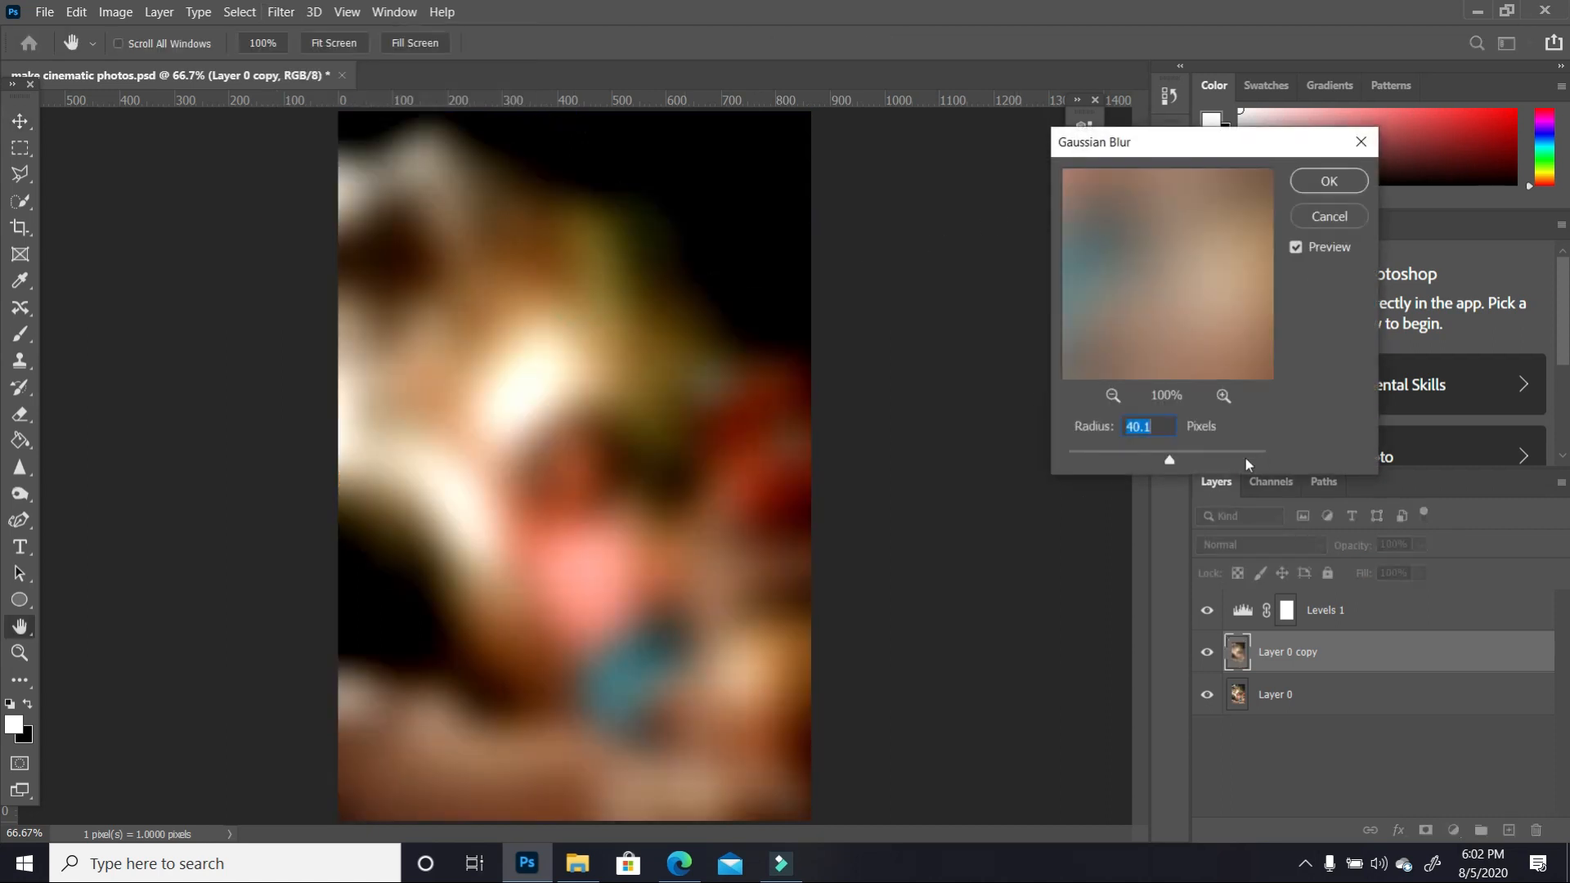
pyautogui.moveTo(1169, 458); pyautogui.dragTo(1123, 462)
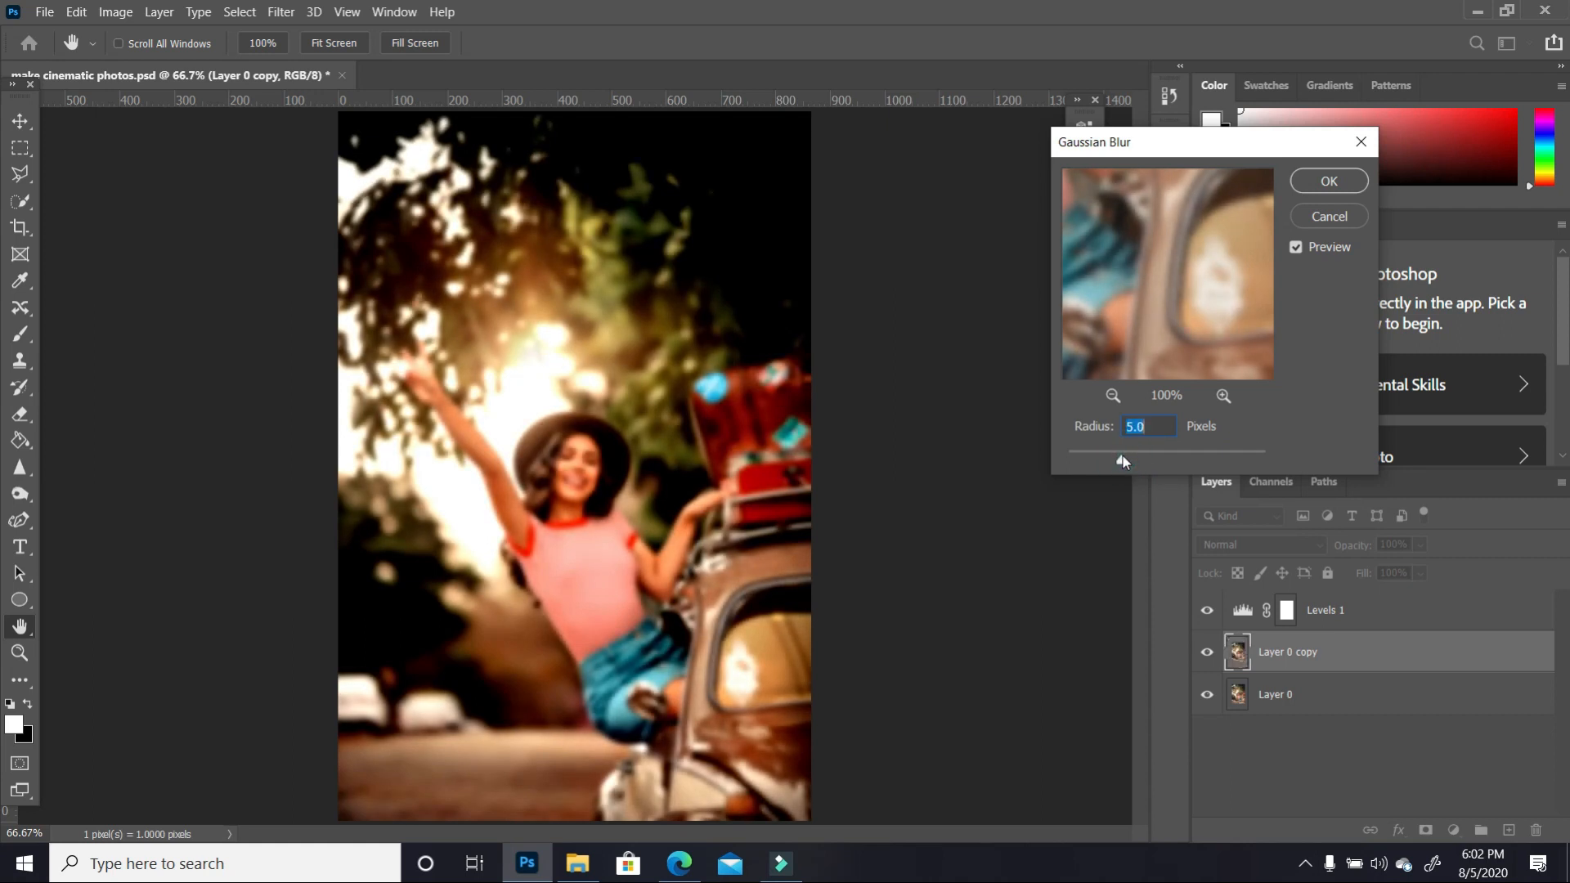
pyautogui.click(1326, 181)
pyautogui.click(1002, 466)
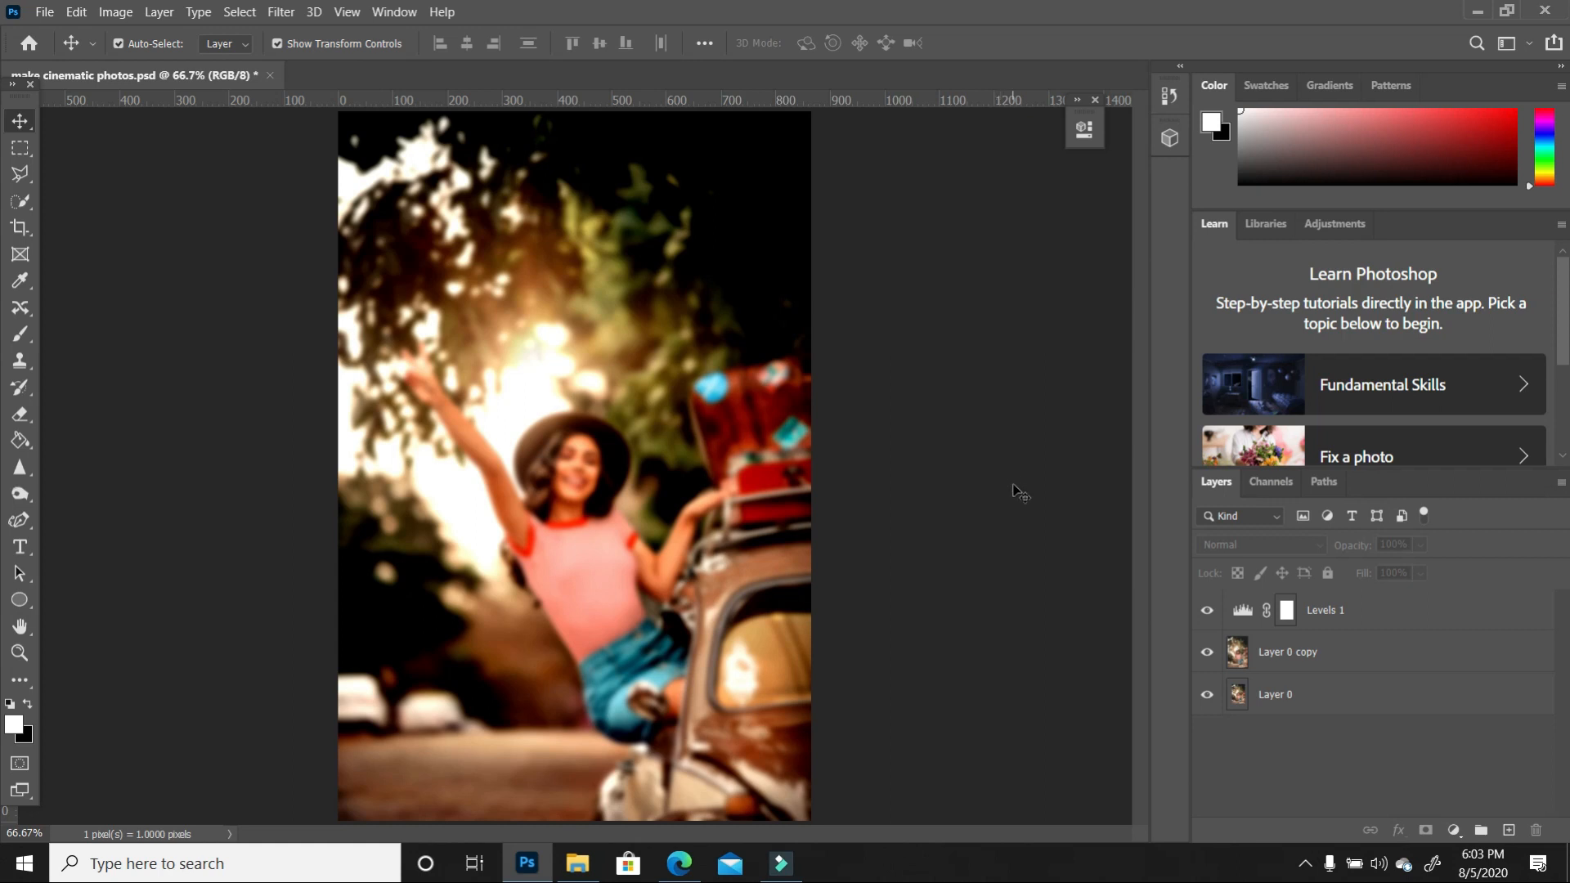
# Step: Automatically select the subject of the photo with Select Subject, working on the original Layer 0
pyautogui.click(1298, 694)
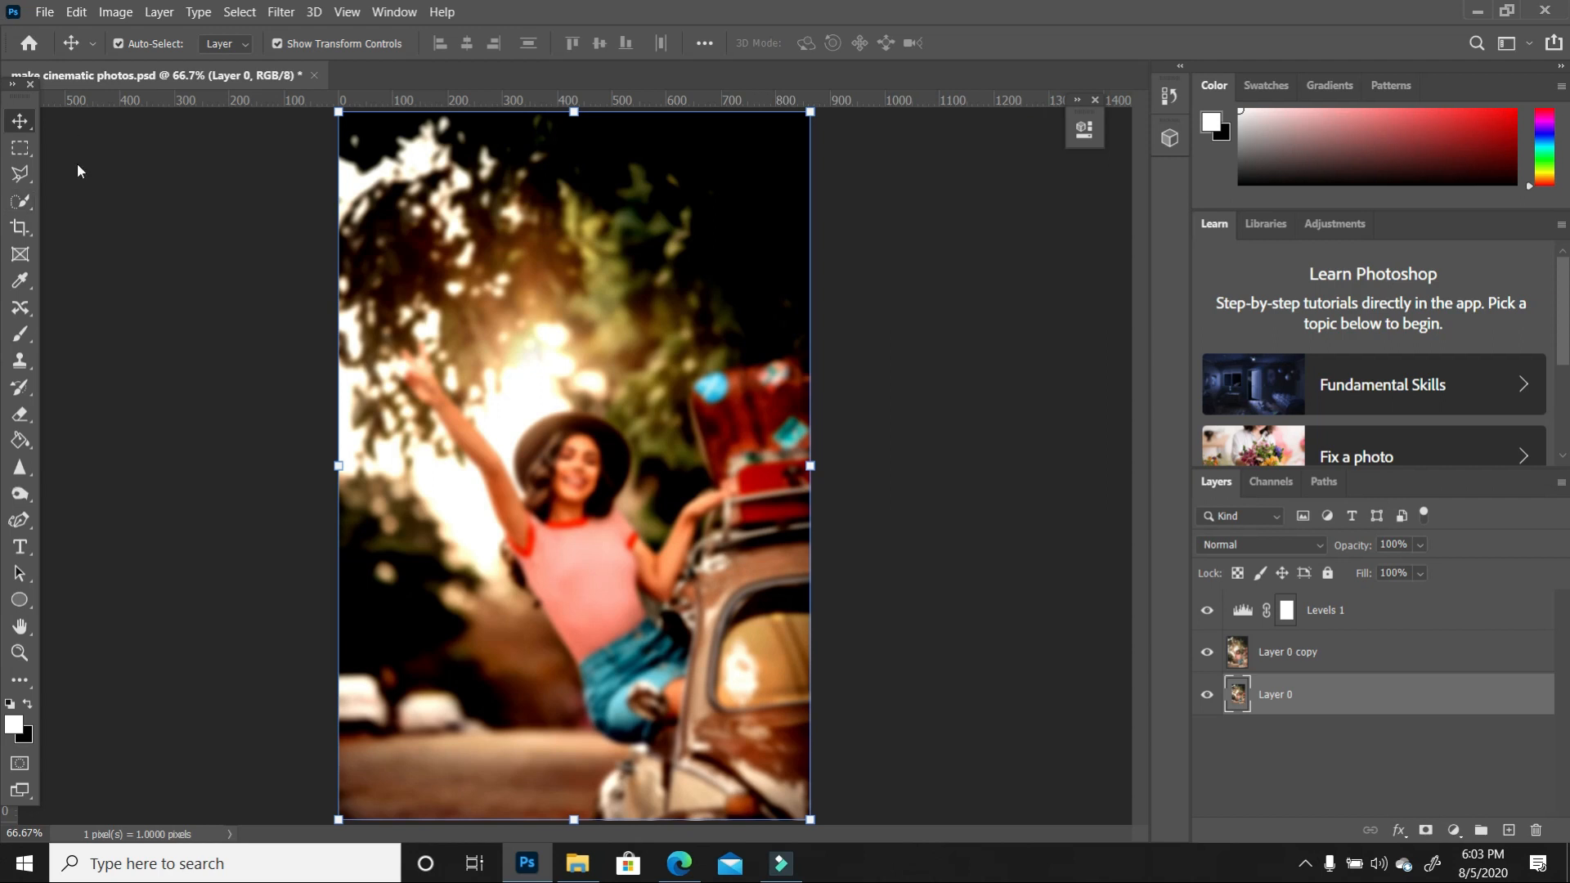
pyautogui.click(20, 202)
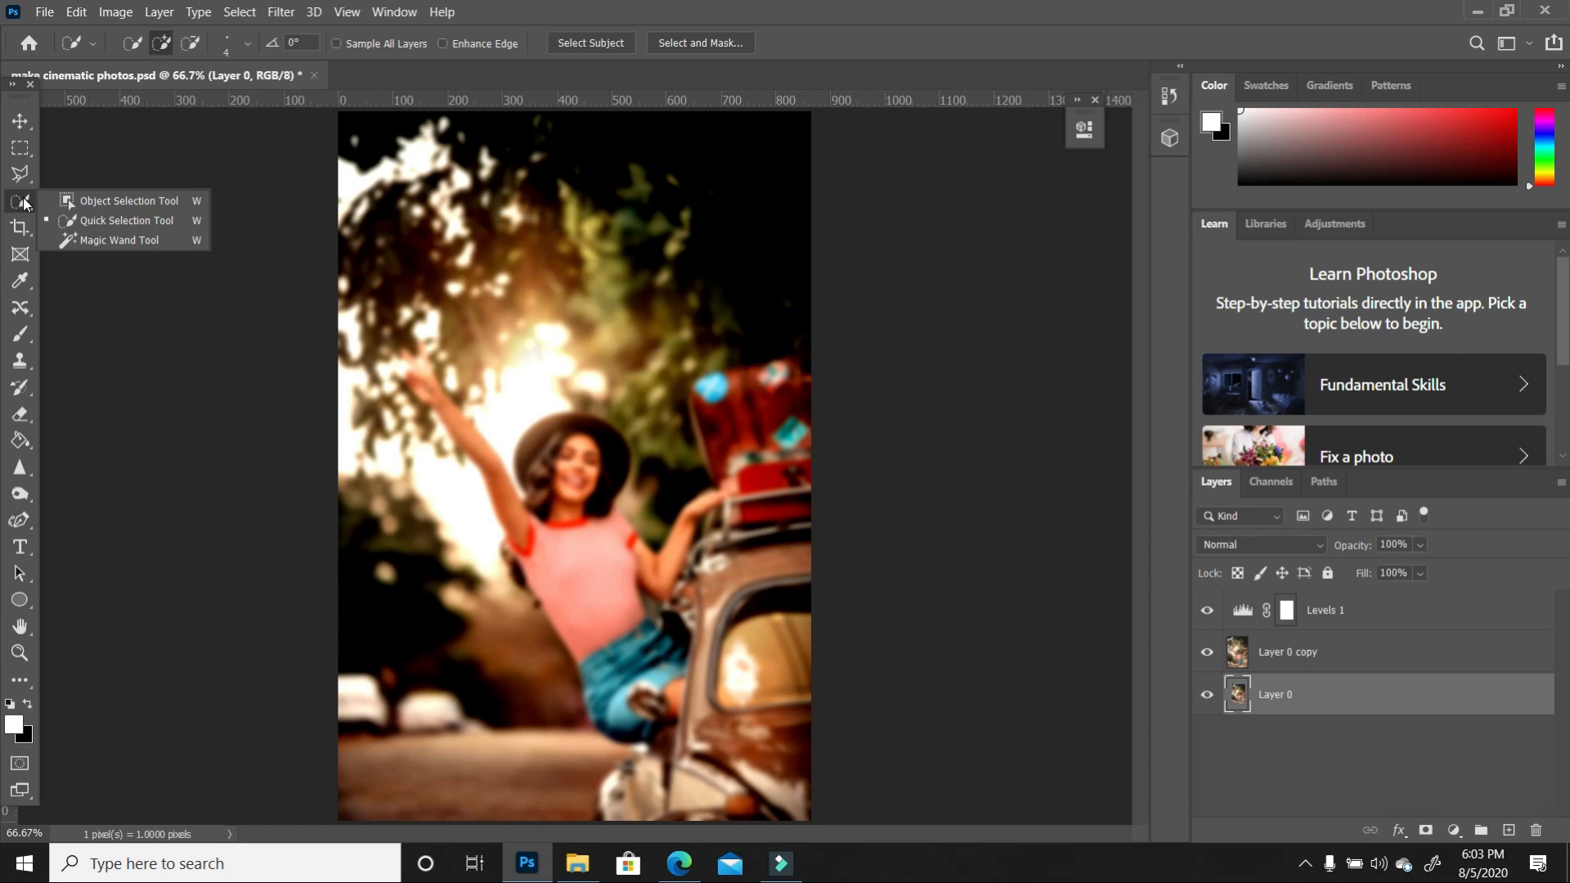
pyautogui.click(592, 45)
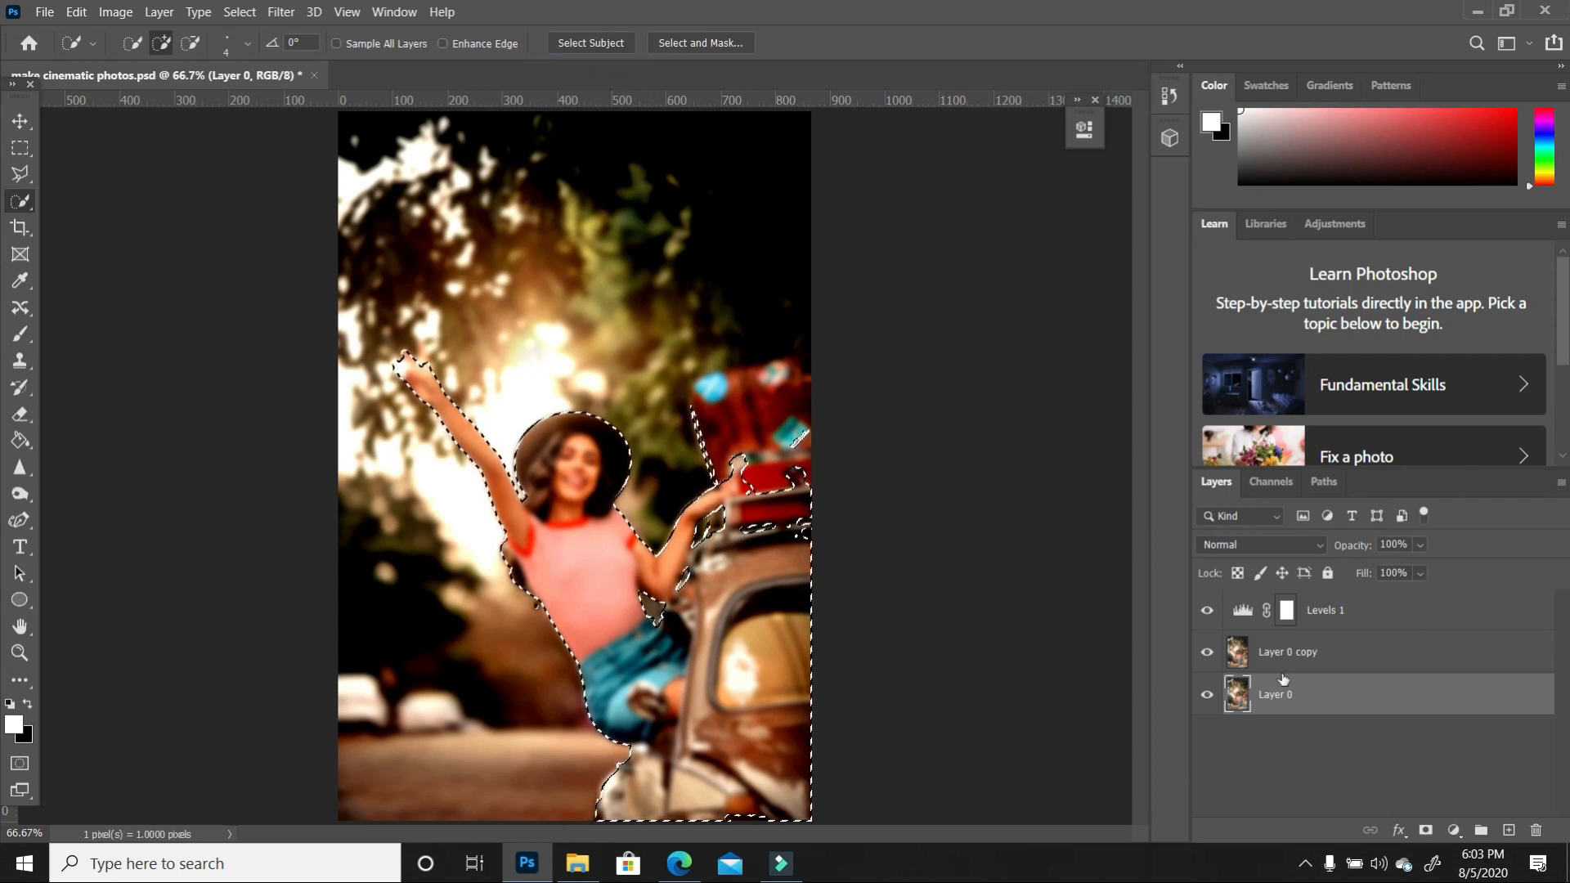
# Step: Hide the blurred Layer 0 copy and add the rest of the suitcase on the car roof to the selection
pyautogui.click(1207, 651)
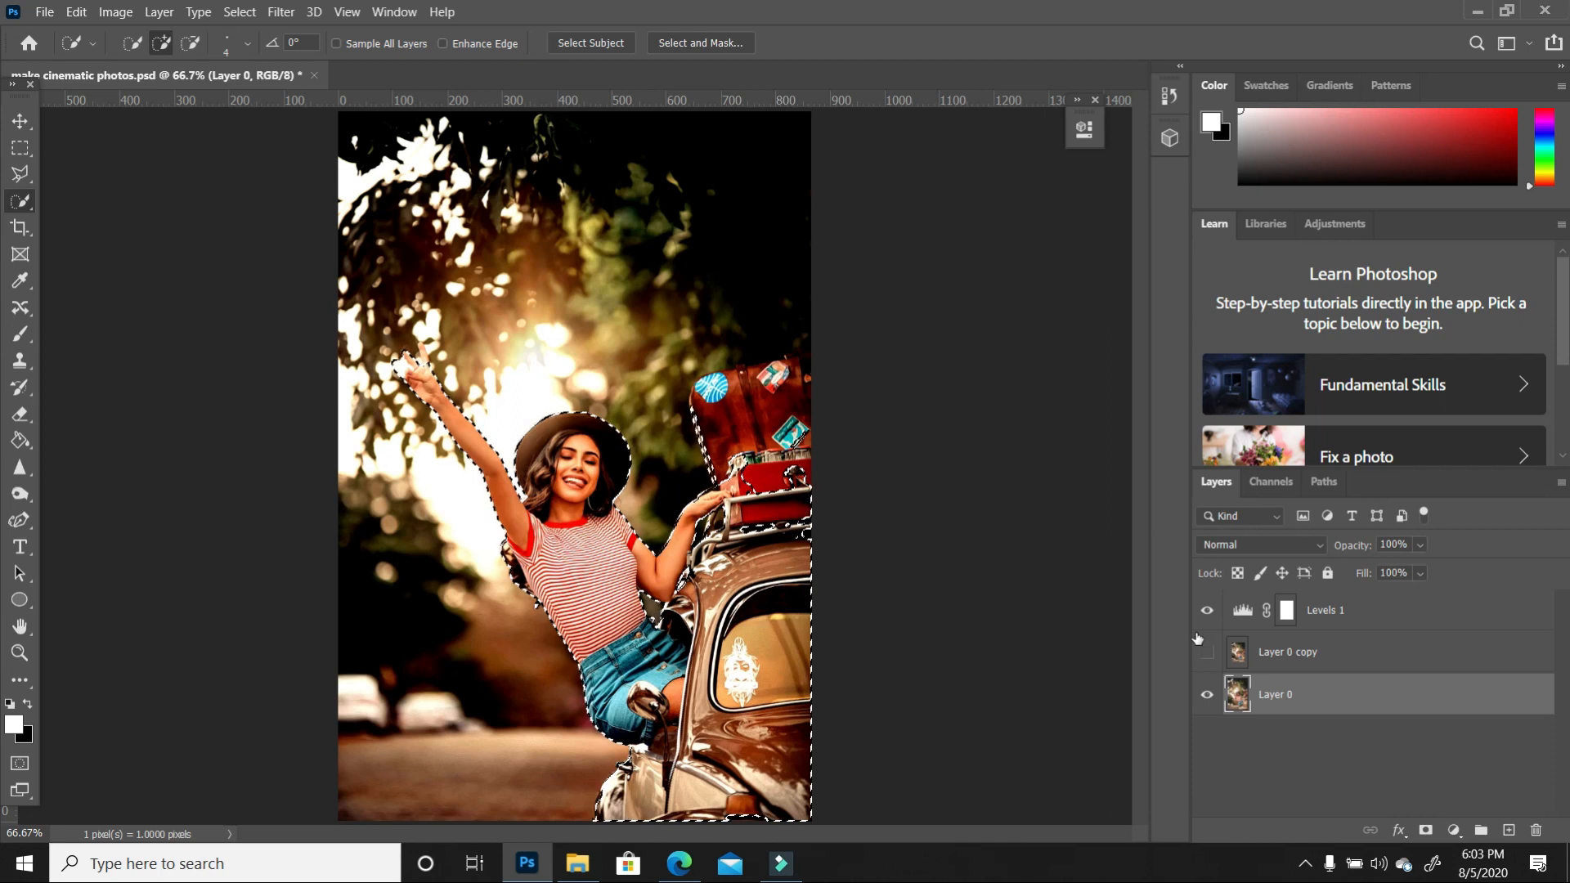
pyautogui.click(161, 48)
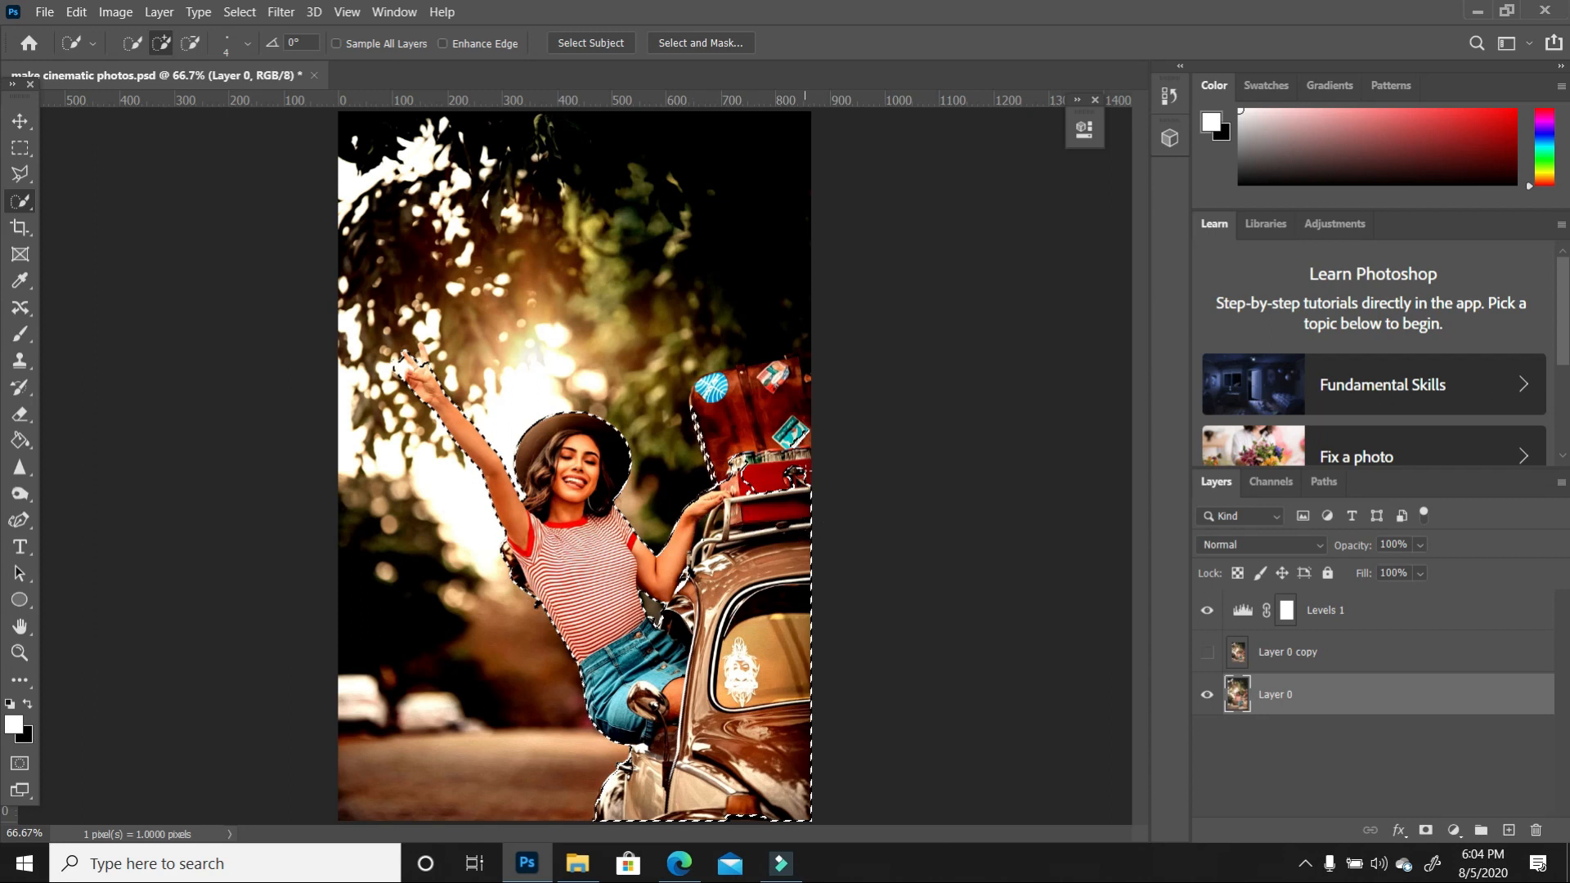
pyautogui.moveTo(725, 440); pyautogui.dragTo(720, 426)
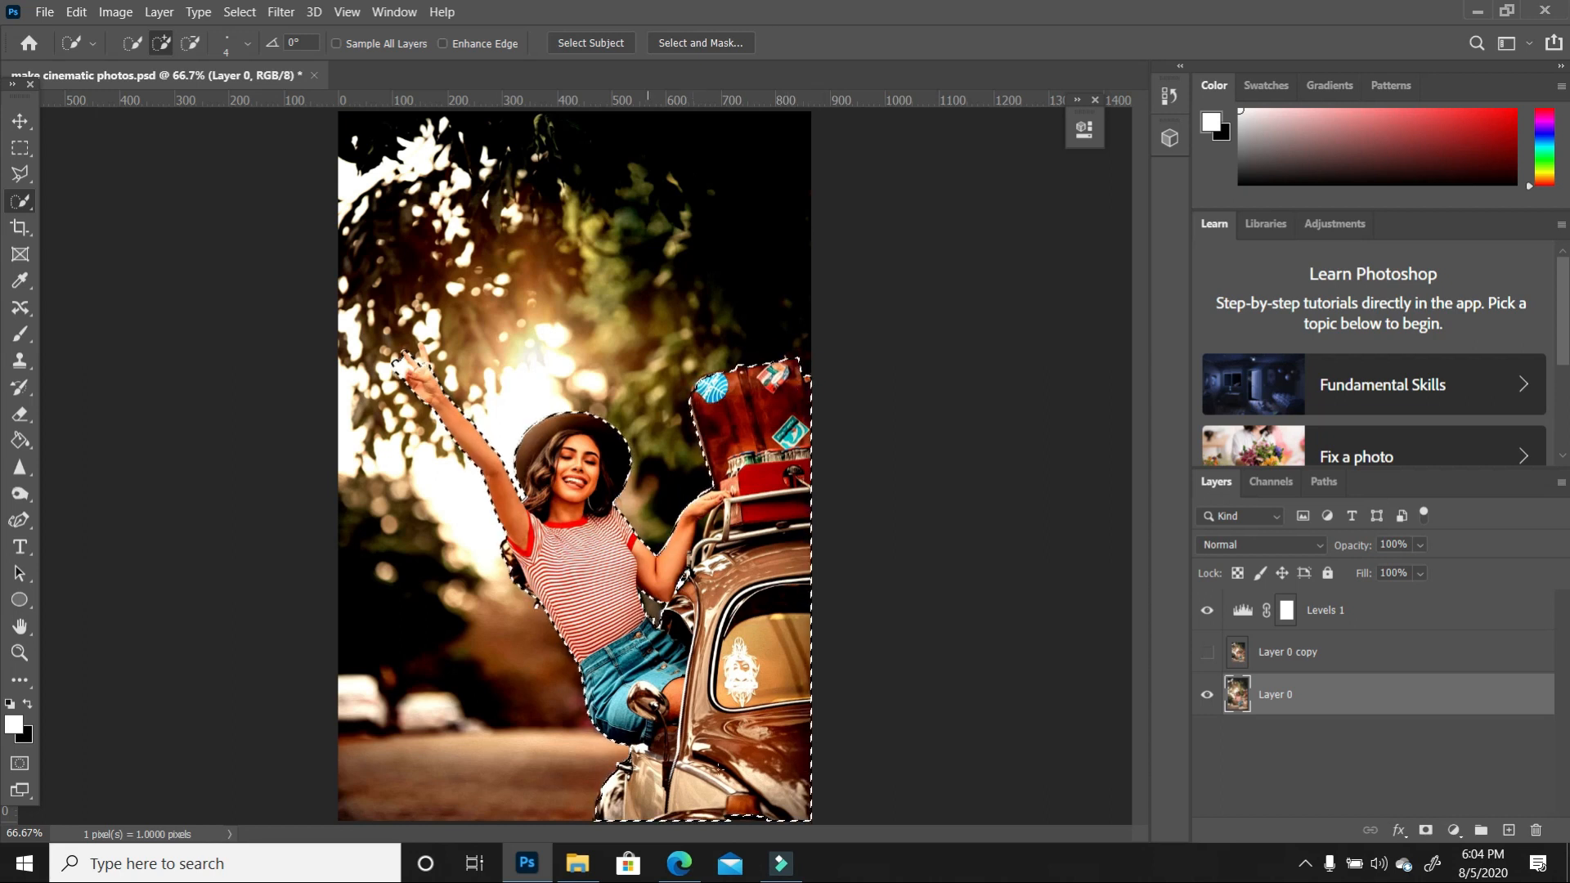
# Step: Refine the selection around the woman's raised hand with Quick Selection, including both fingers and the thumb and excluding the background beside them
pyautogui.press('z')
pyautogui.moveTo(405, 363); pyautogui.dragTo(458, 363)
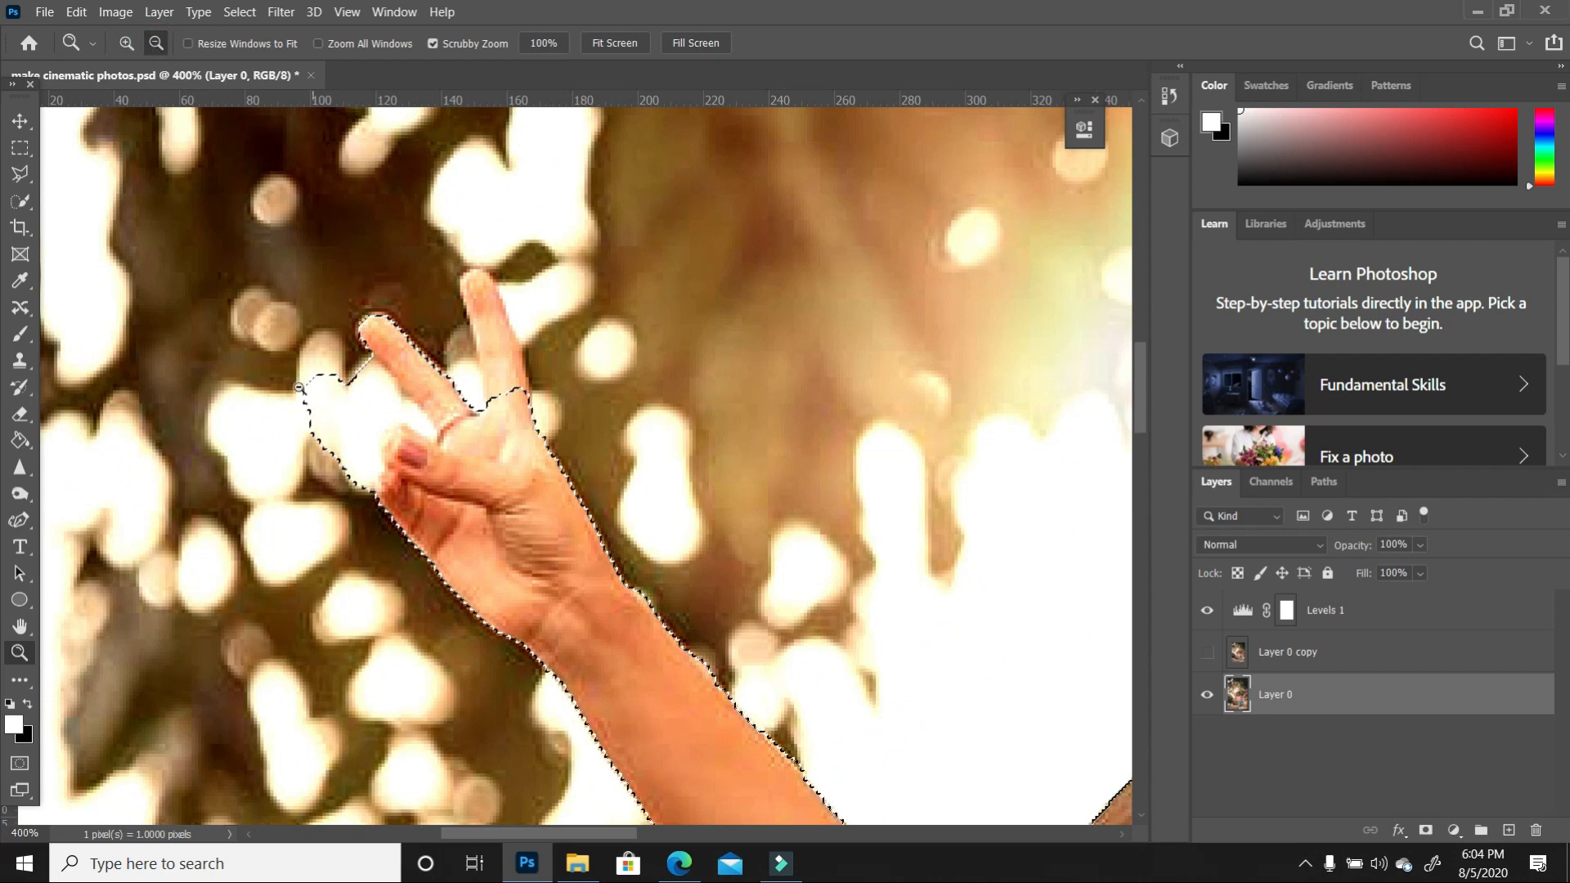
pyautogui.press('w')
pyautogui.click(161, 42)
pyautogui.moveTo(495, 286); pyautogui.dragTo(515, 340)
pyautogui.moveTo(419, 451); pyautogui.dragTo(404, 480)
pyautogui.click(189, 42)
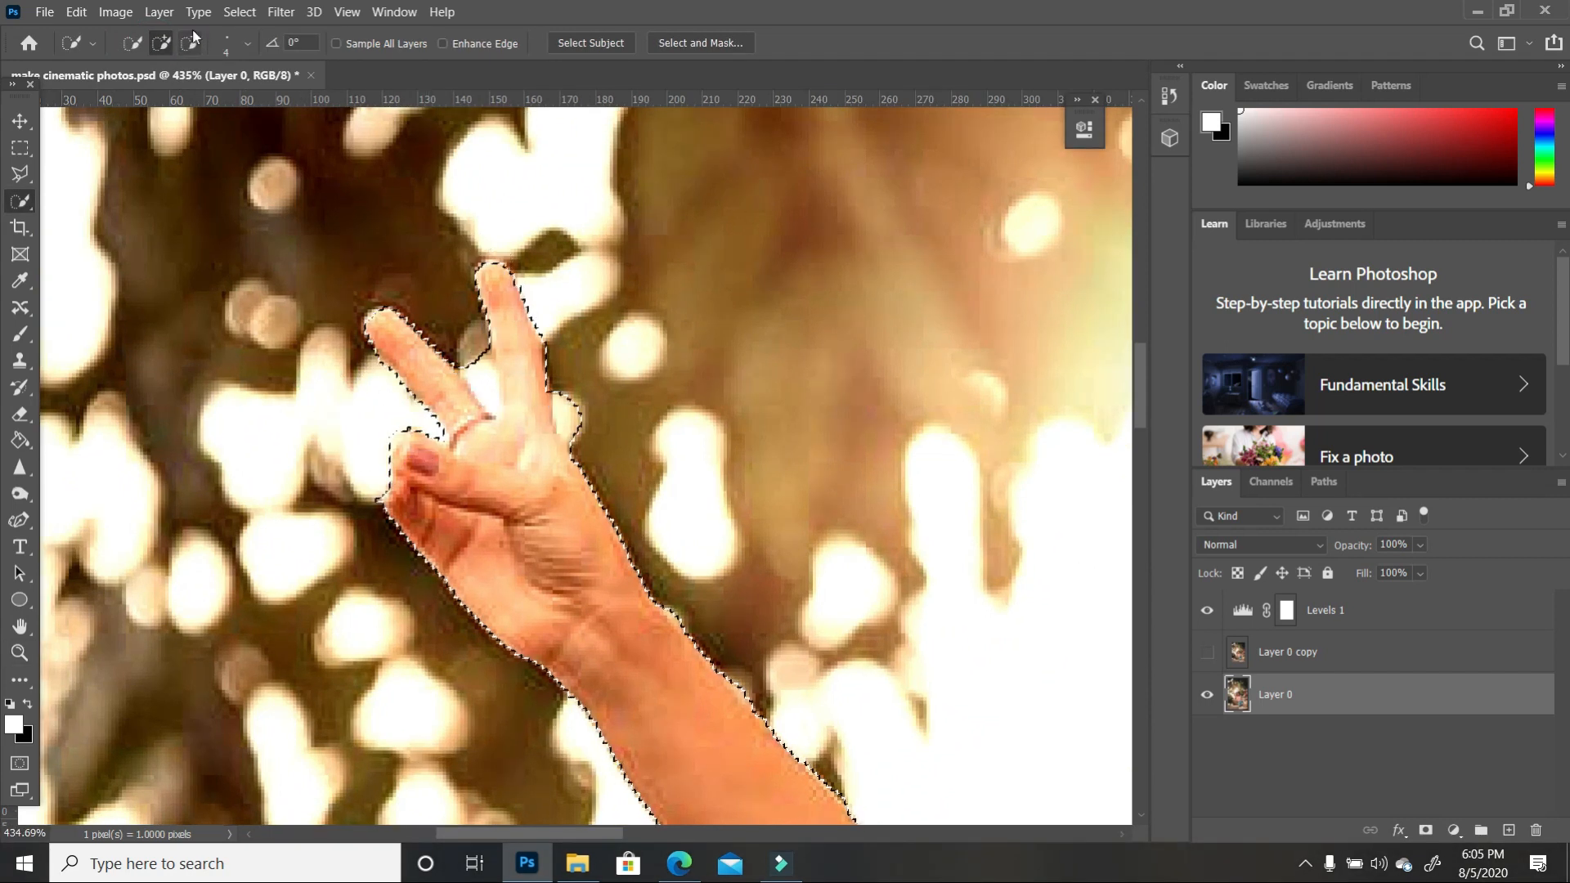
pyautogui.click(20, 652)
pyautogui.click(615, 42)
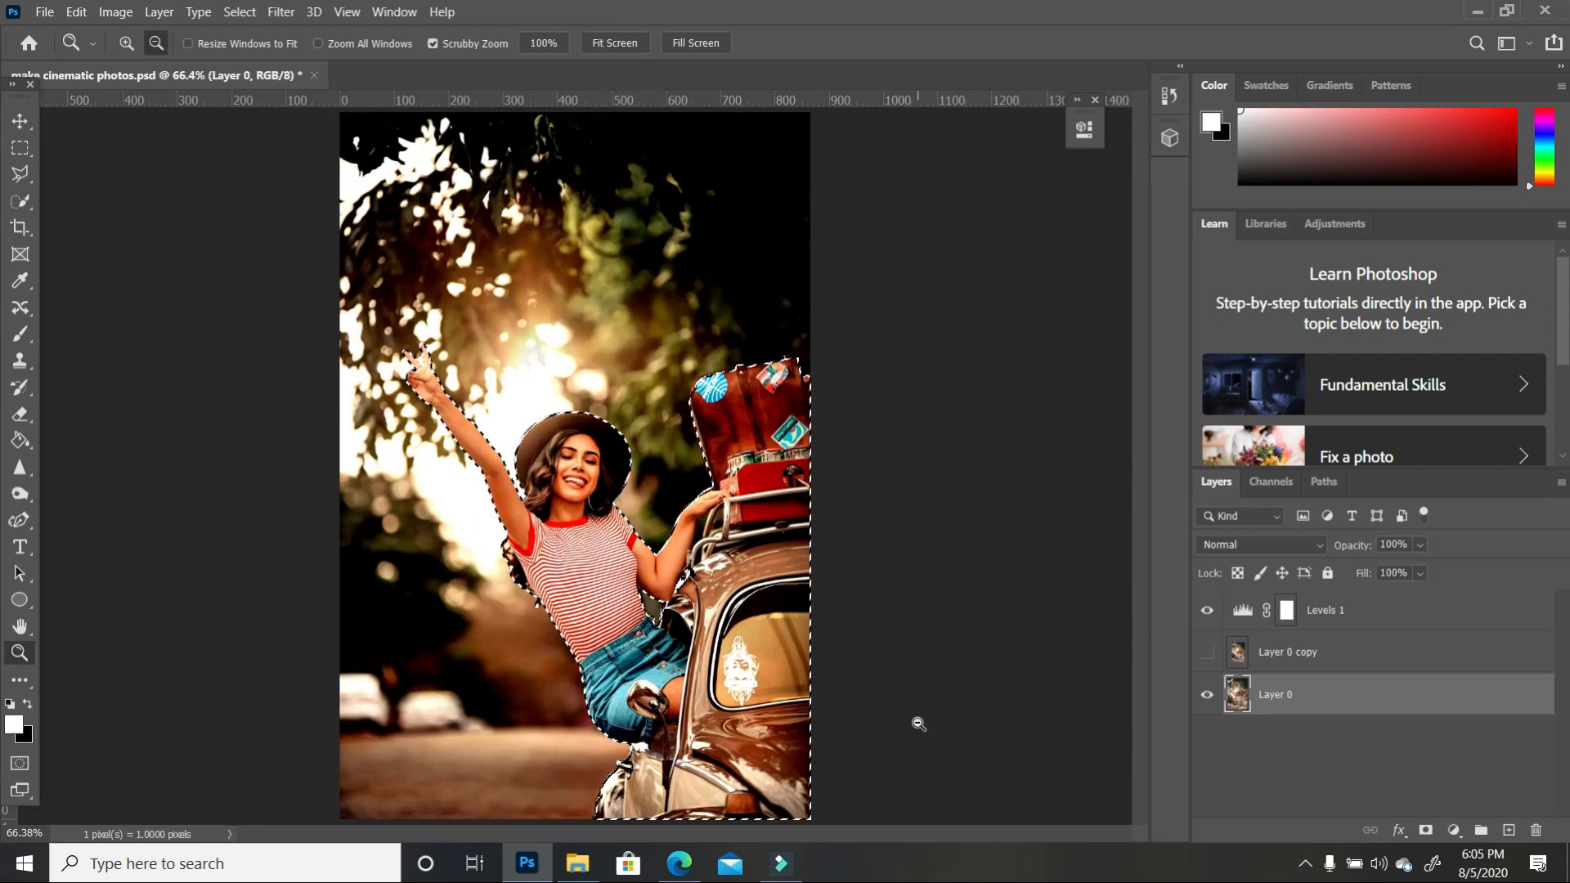
# Step: Show the blurred Layer 0 copy, mask it with the inverted selection, and toggle its visibility to compare the effect
pyautogui.click(1207, 651)
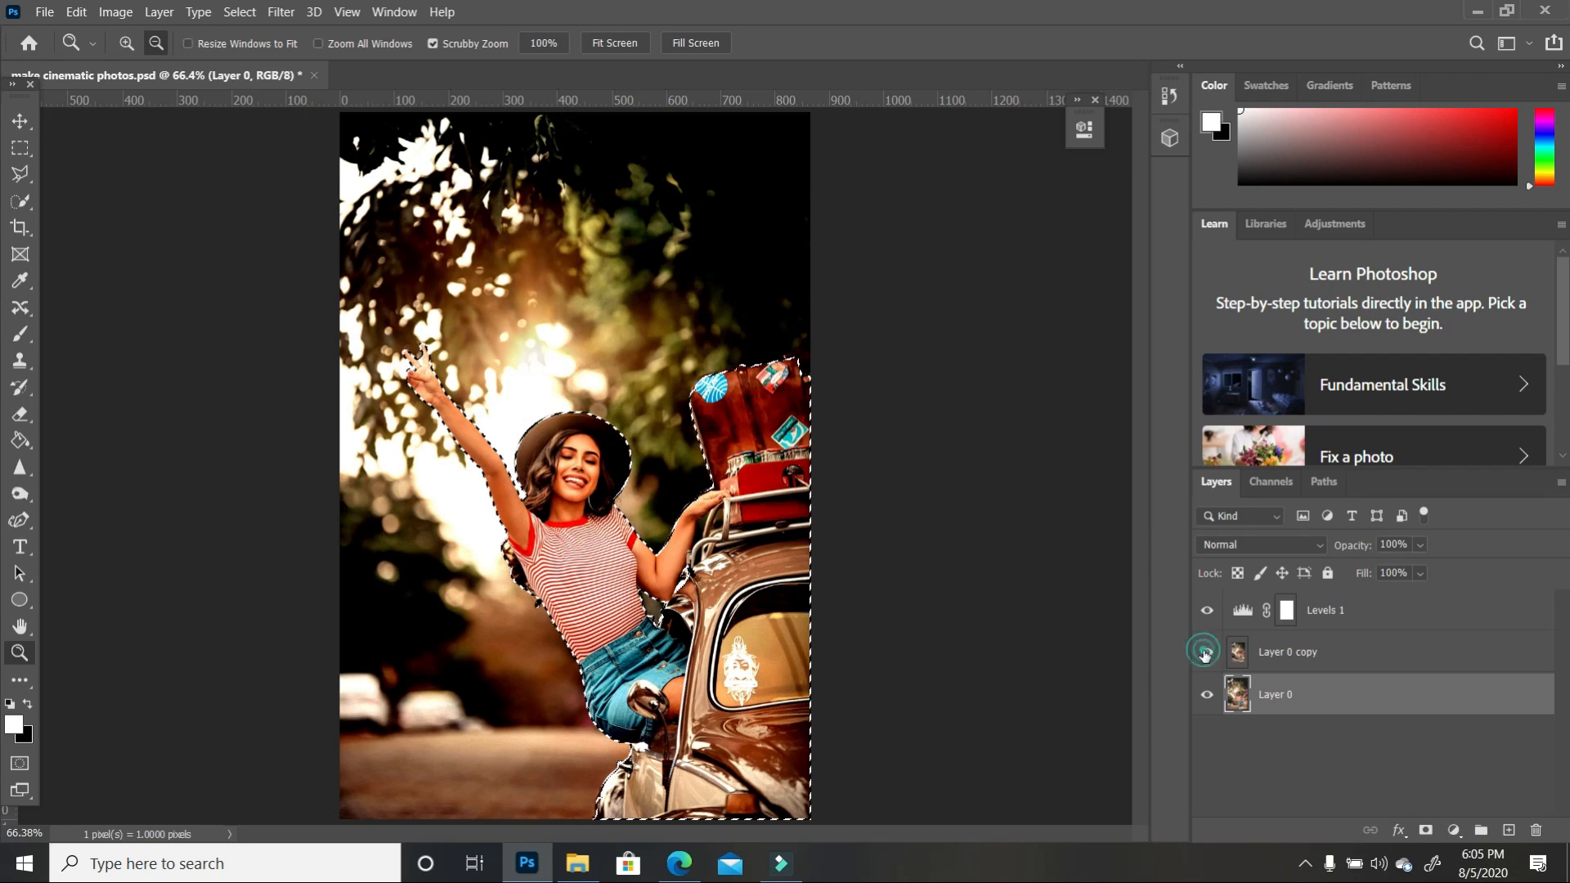
pyautogui.click(1299, 658)
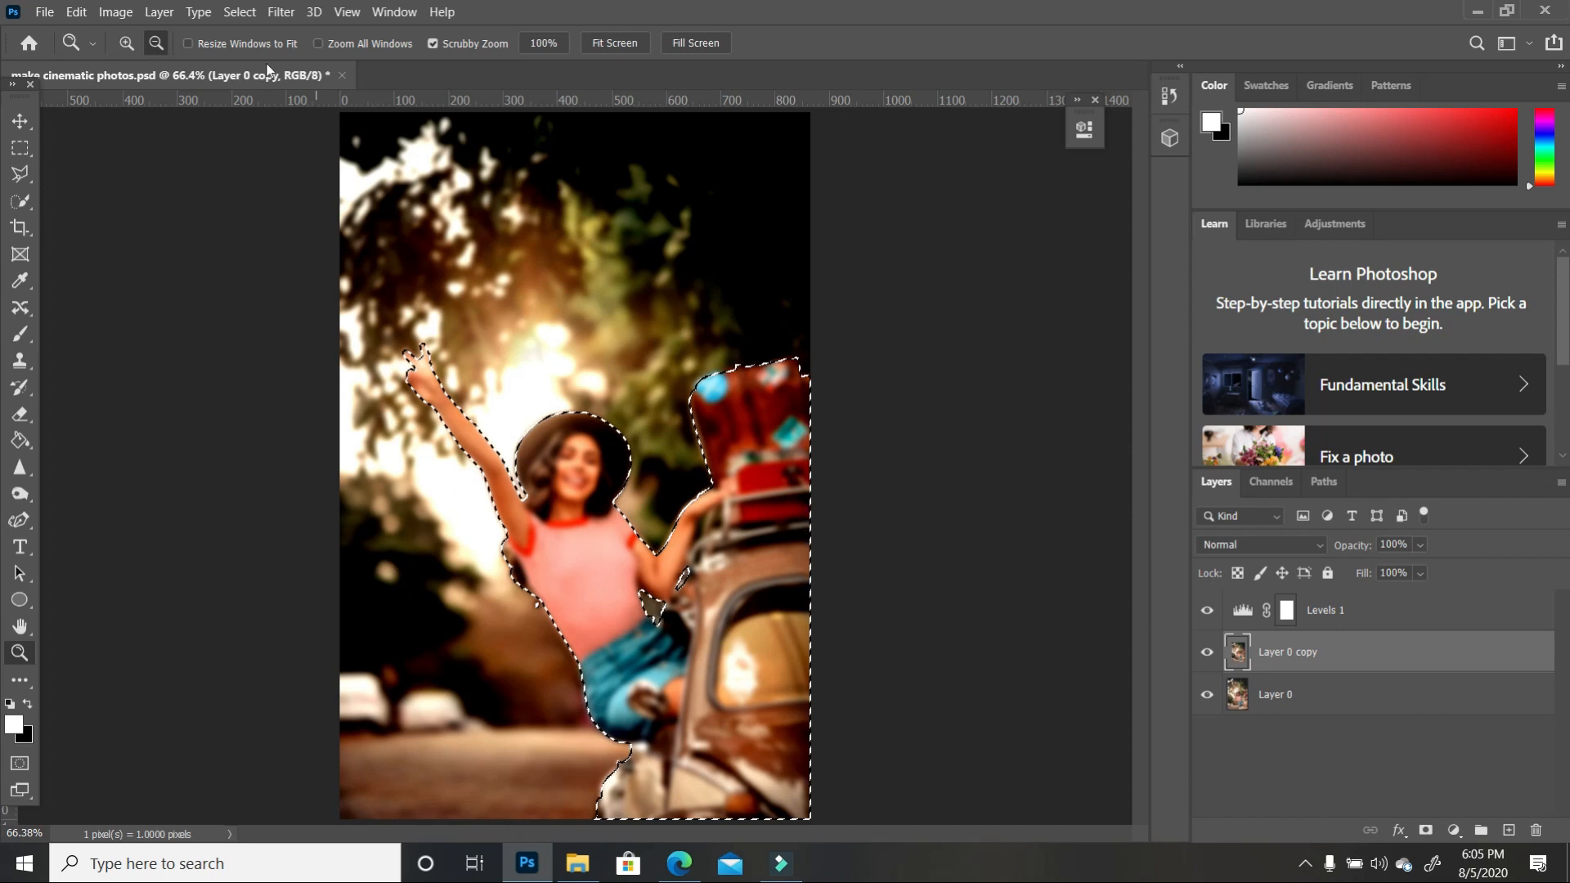
pyautogui.click(241, 11)
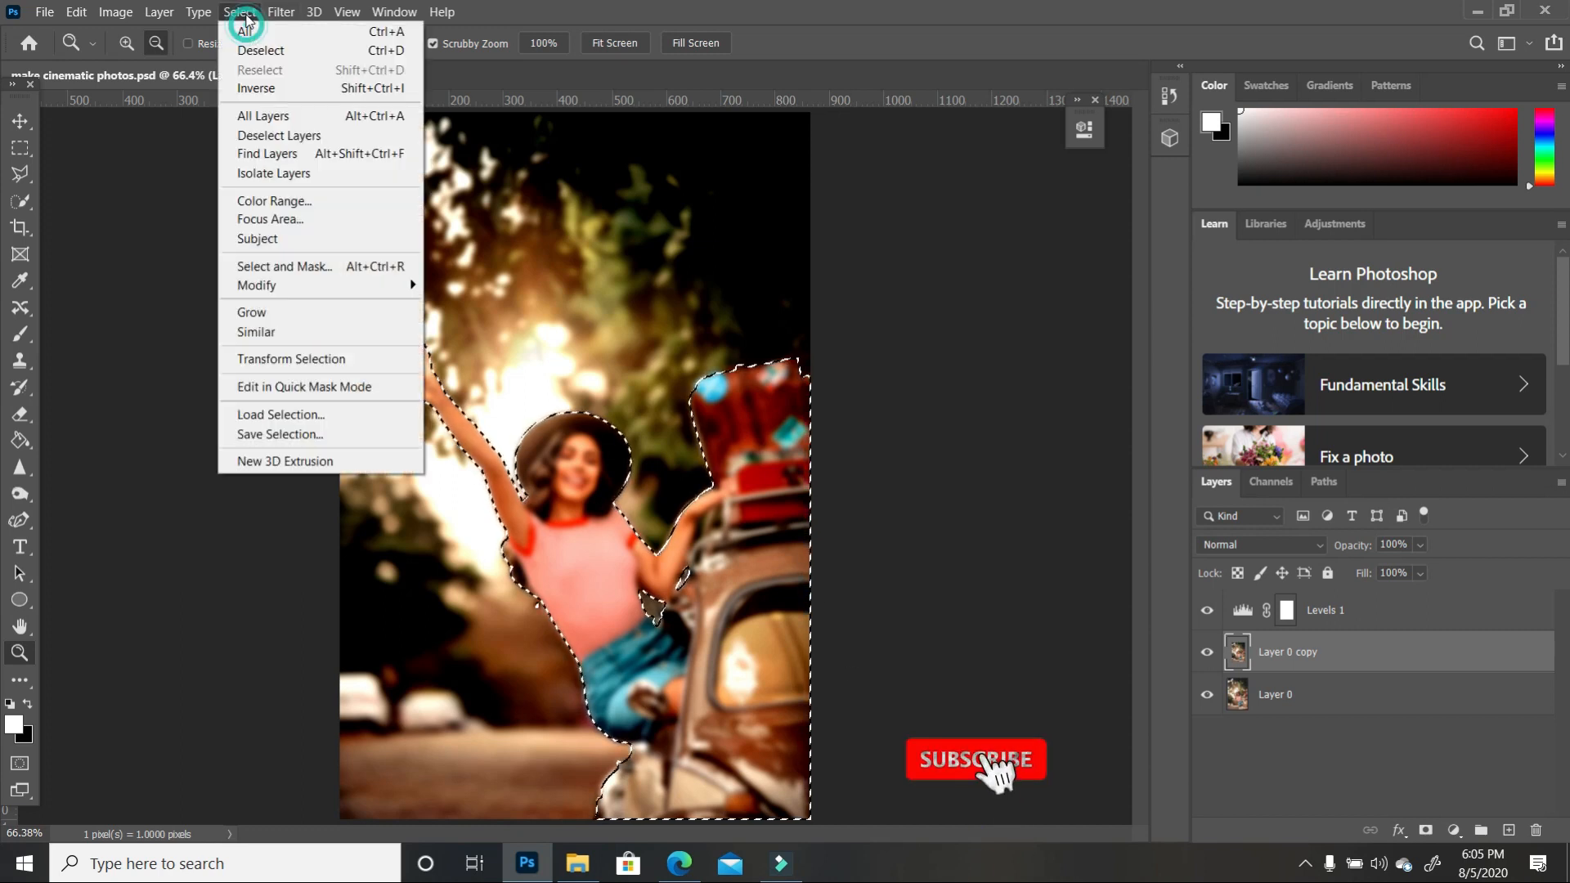
pyautogui.click(268, 92)
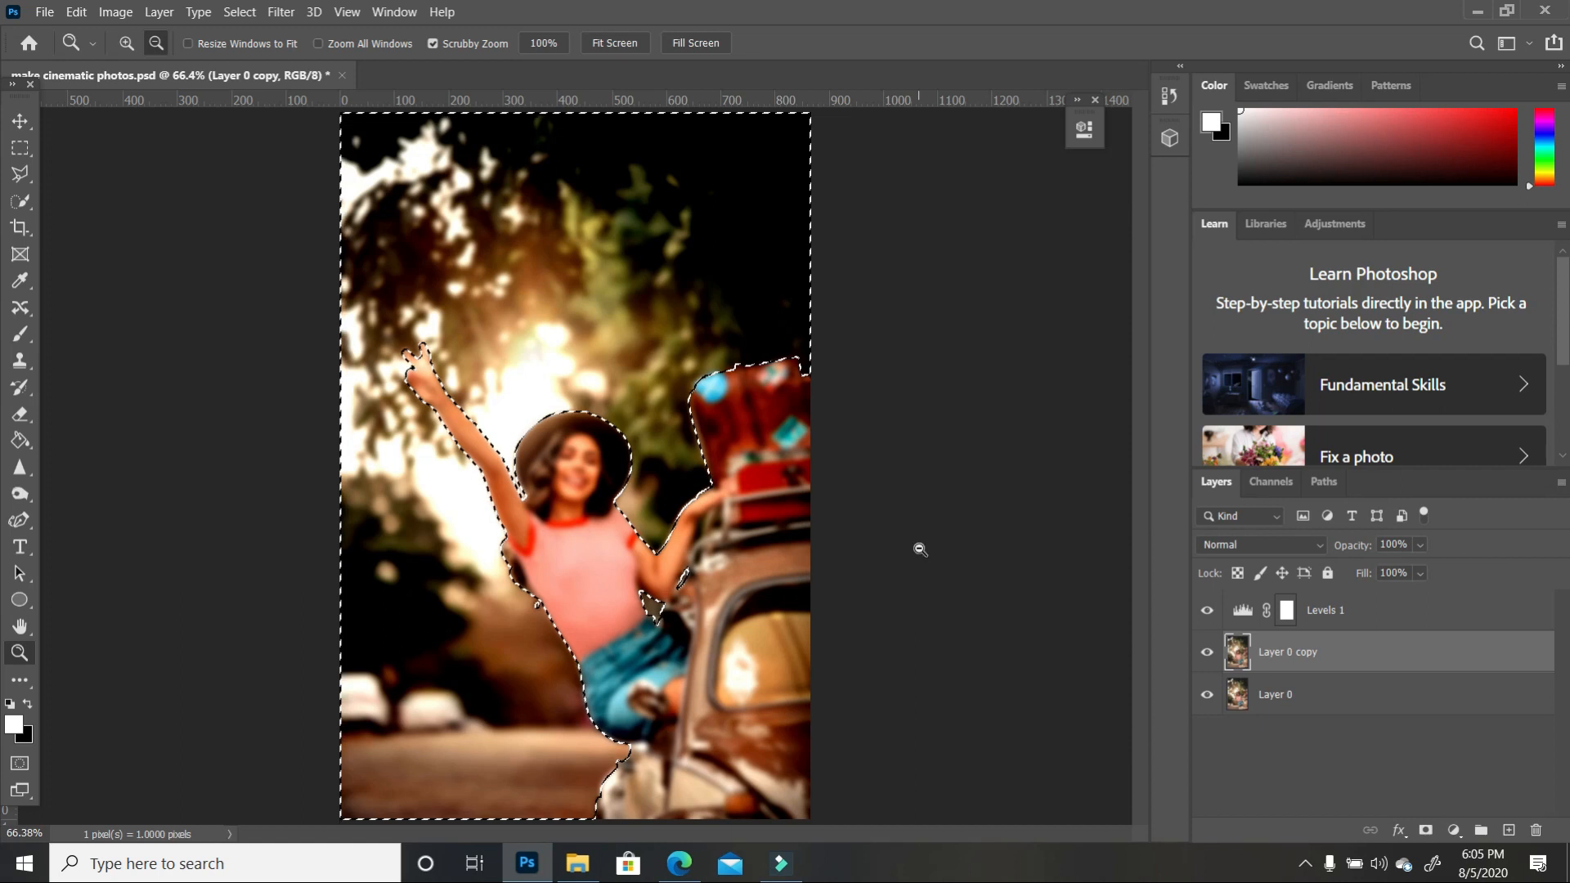
pyautogui.click(1425, 831)
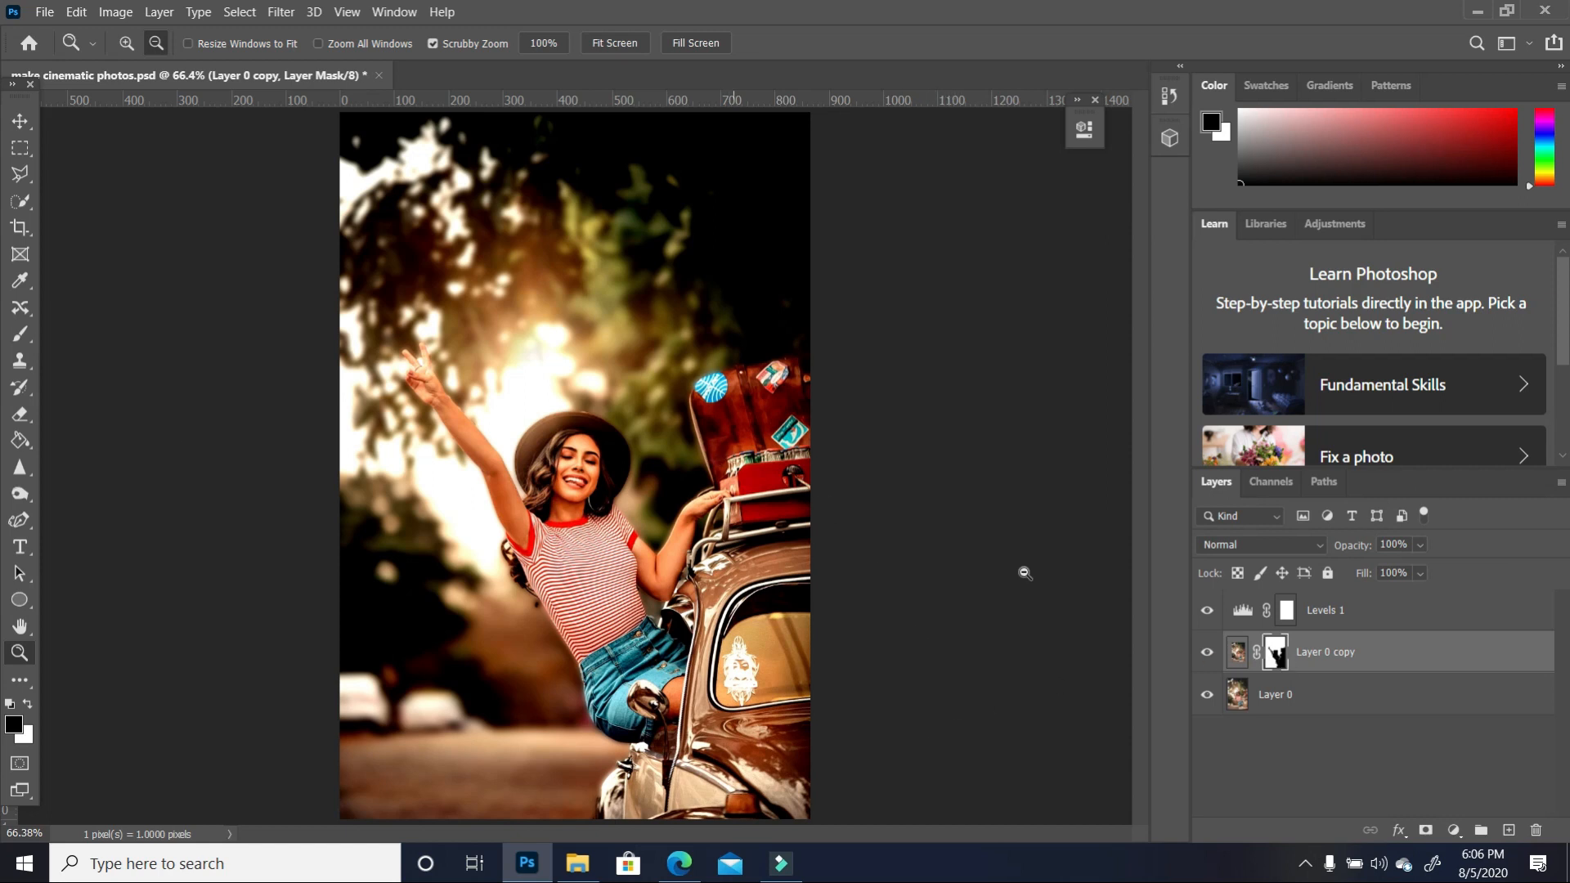
pyautogui.click(1207, 651)
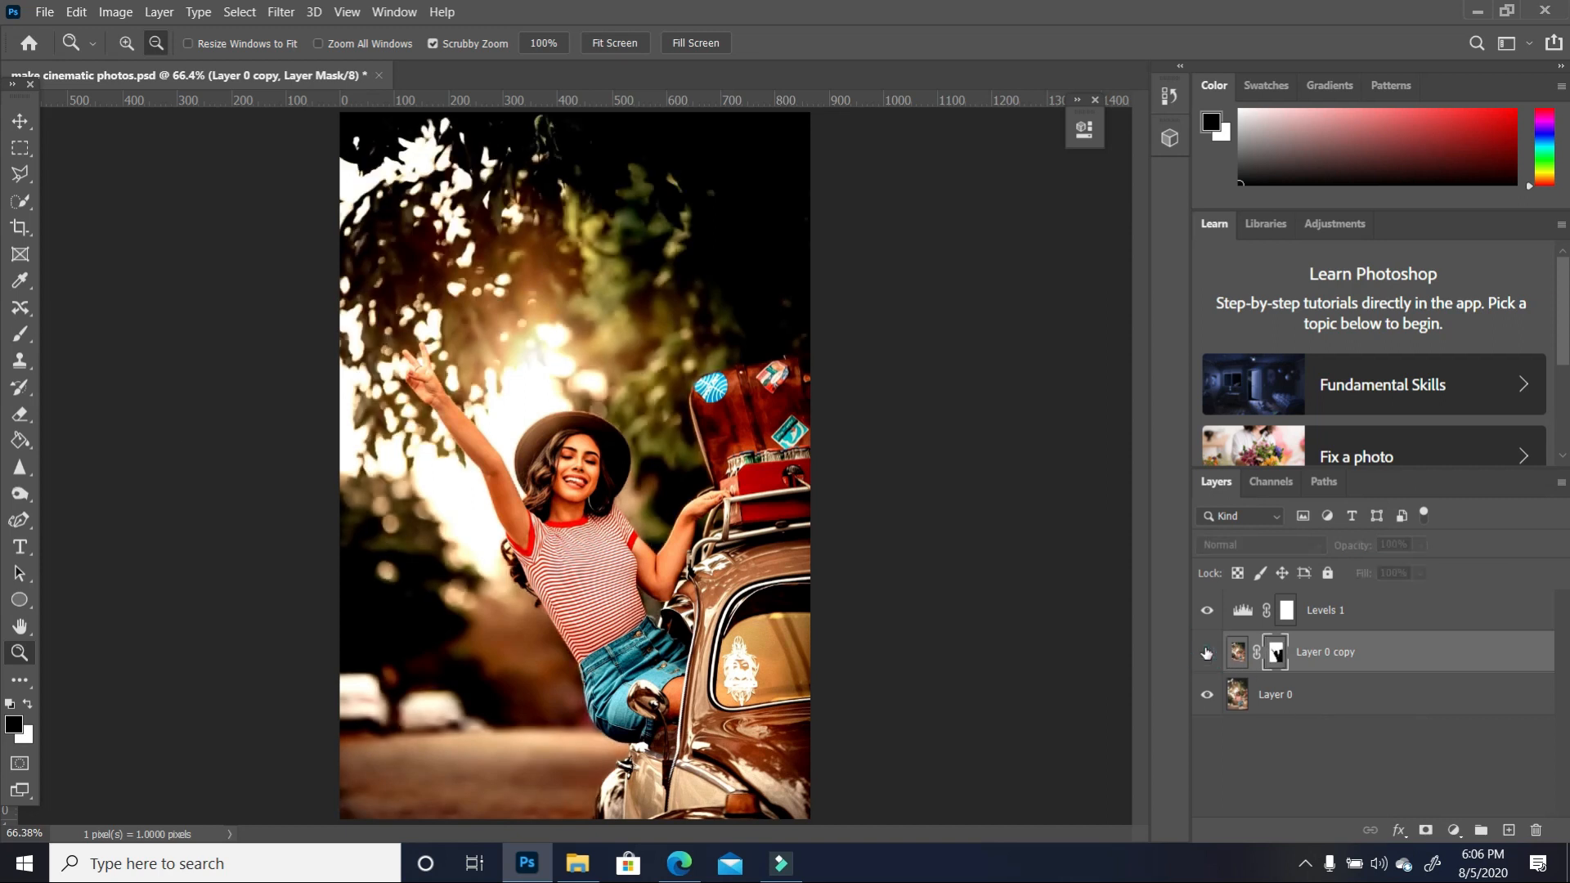
pyautogui.click(1206, 652)
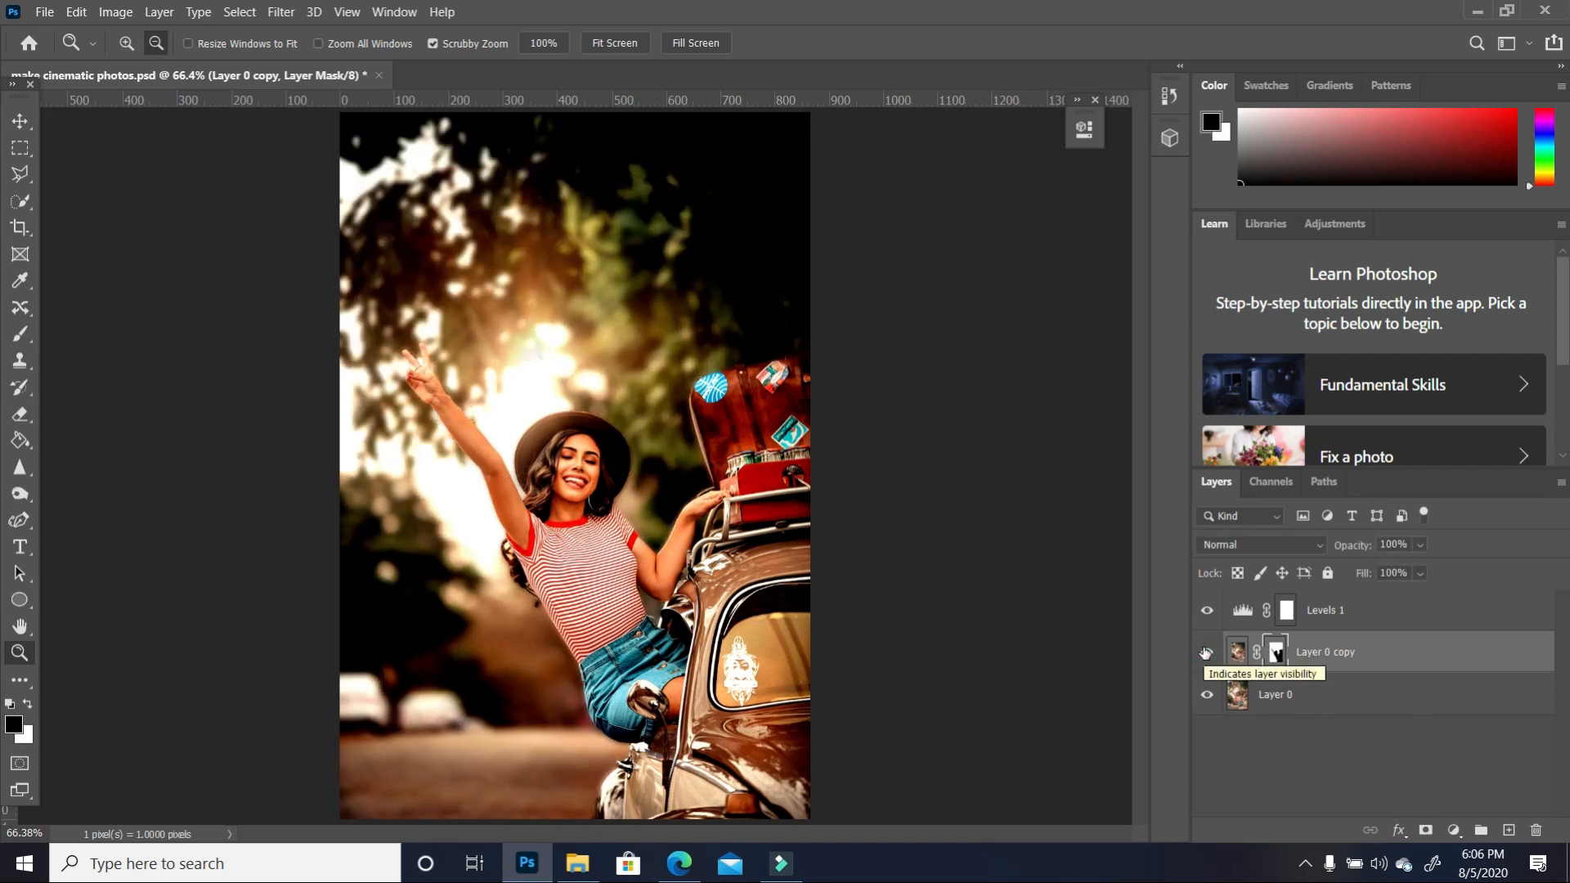
pyautogui.click(1207, 653)
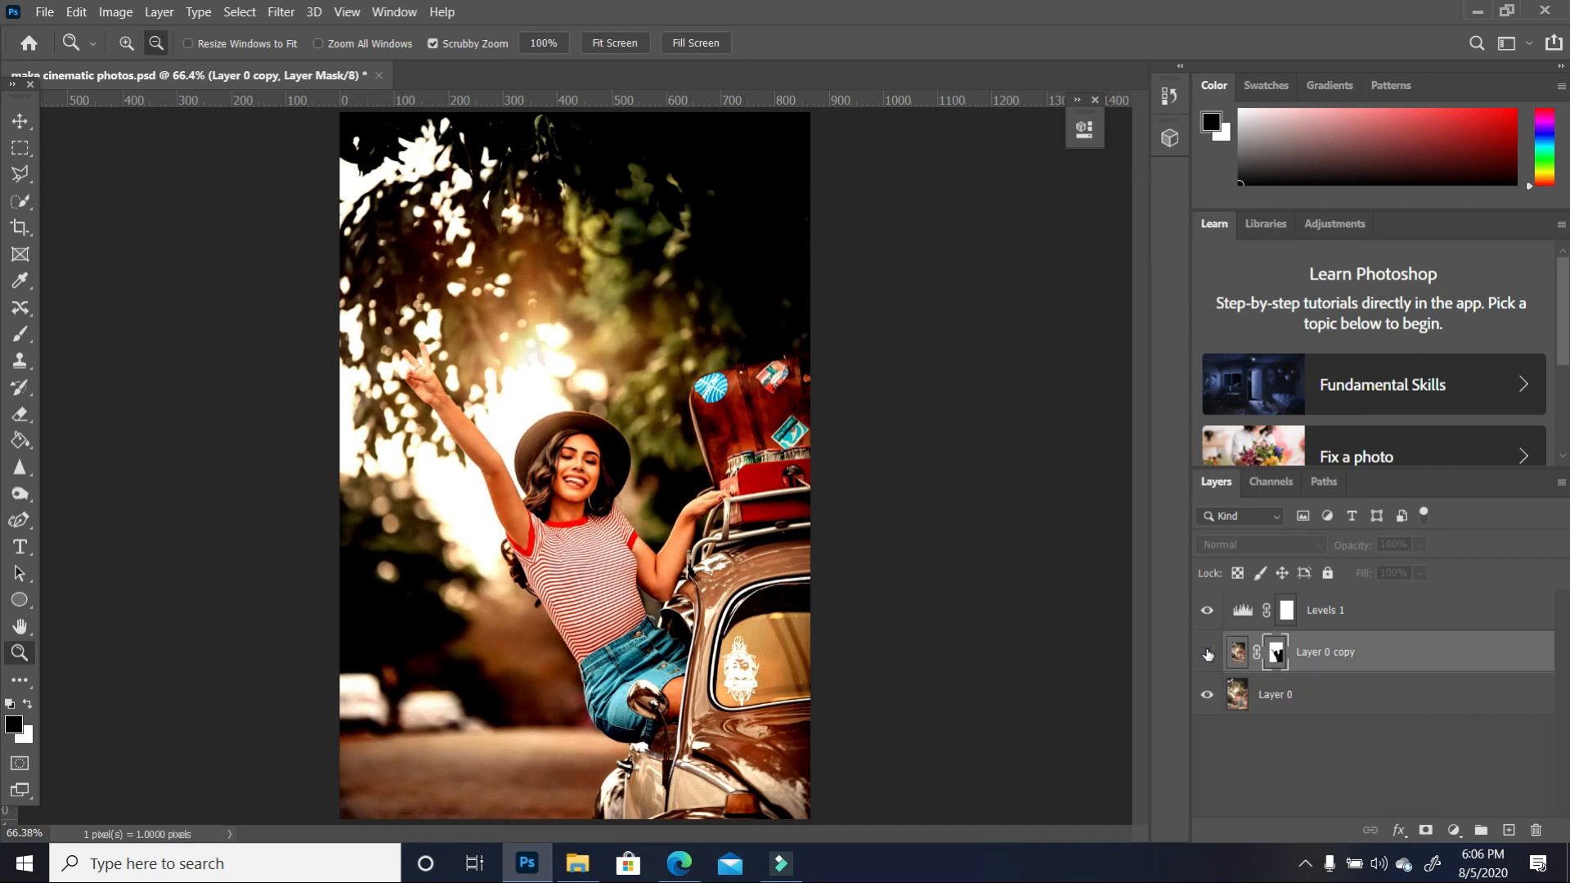
pyautogui.click(1207, 653)
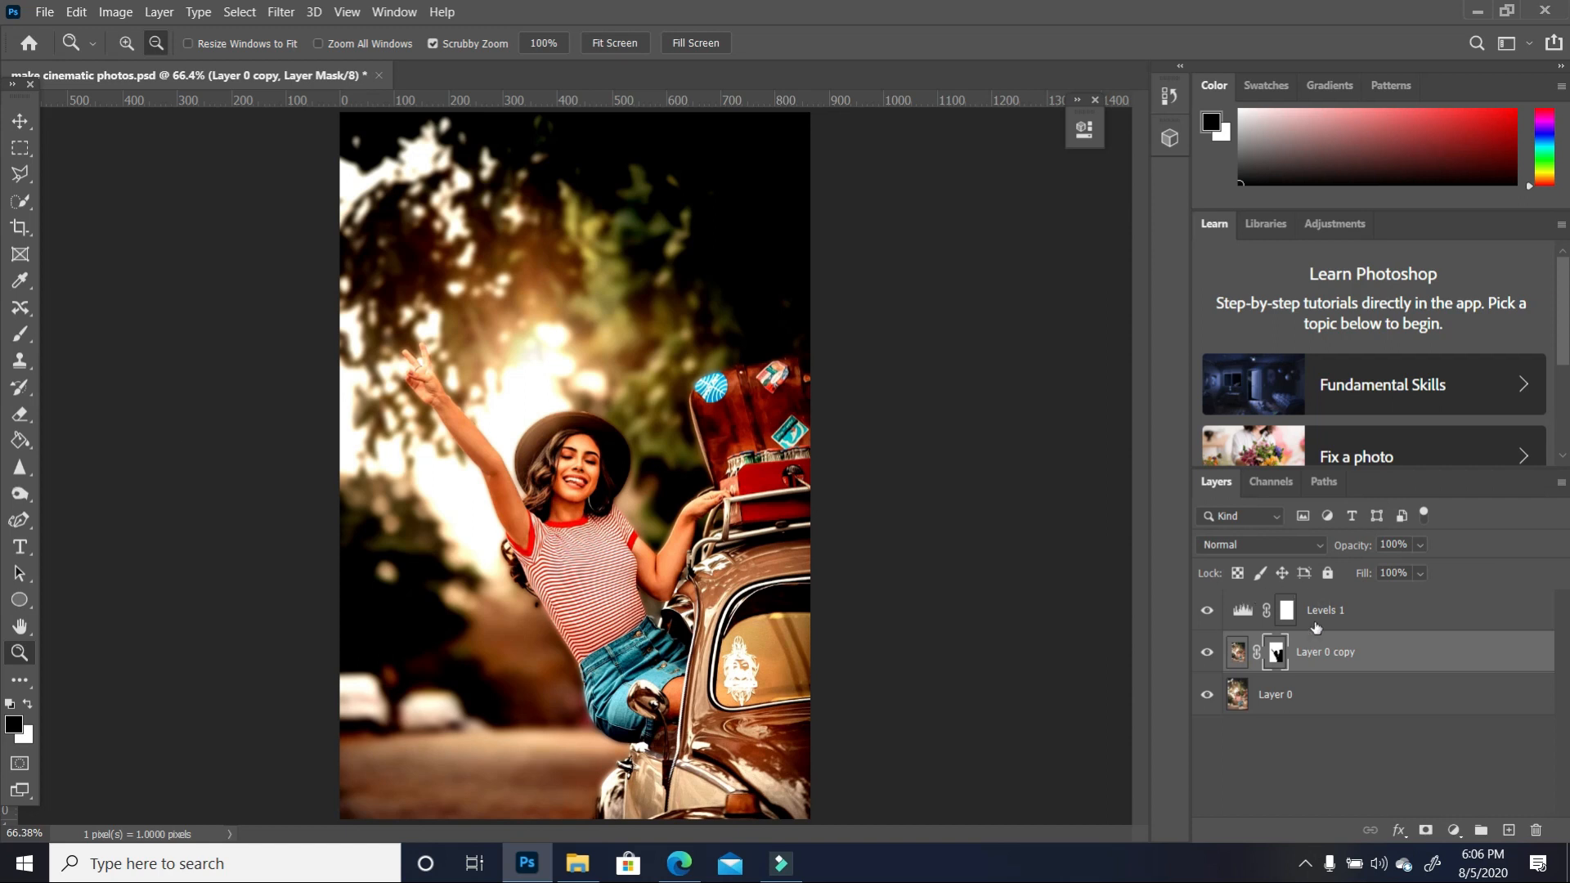
# Step: Add a Solid Color fill layer above Levels 1 in orange f97e05
pyautogui.click(1337, 613)
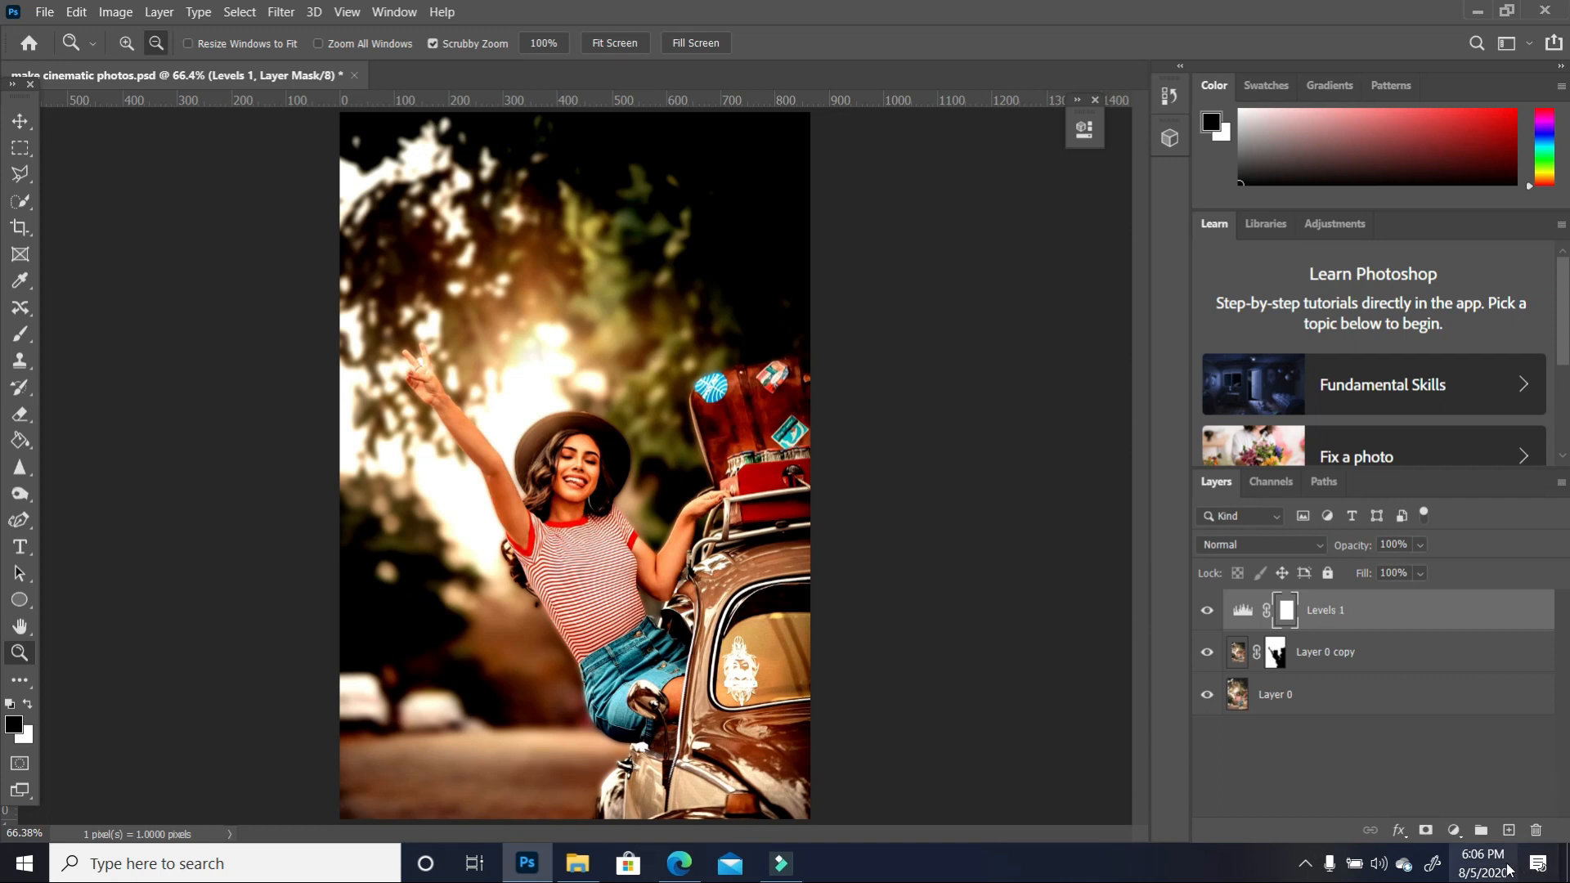
pyautogui.click(1388, 613)
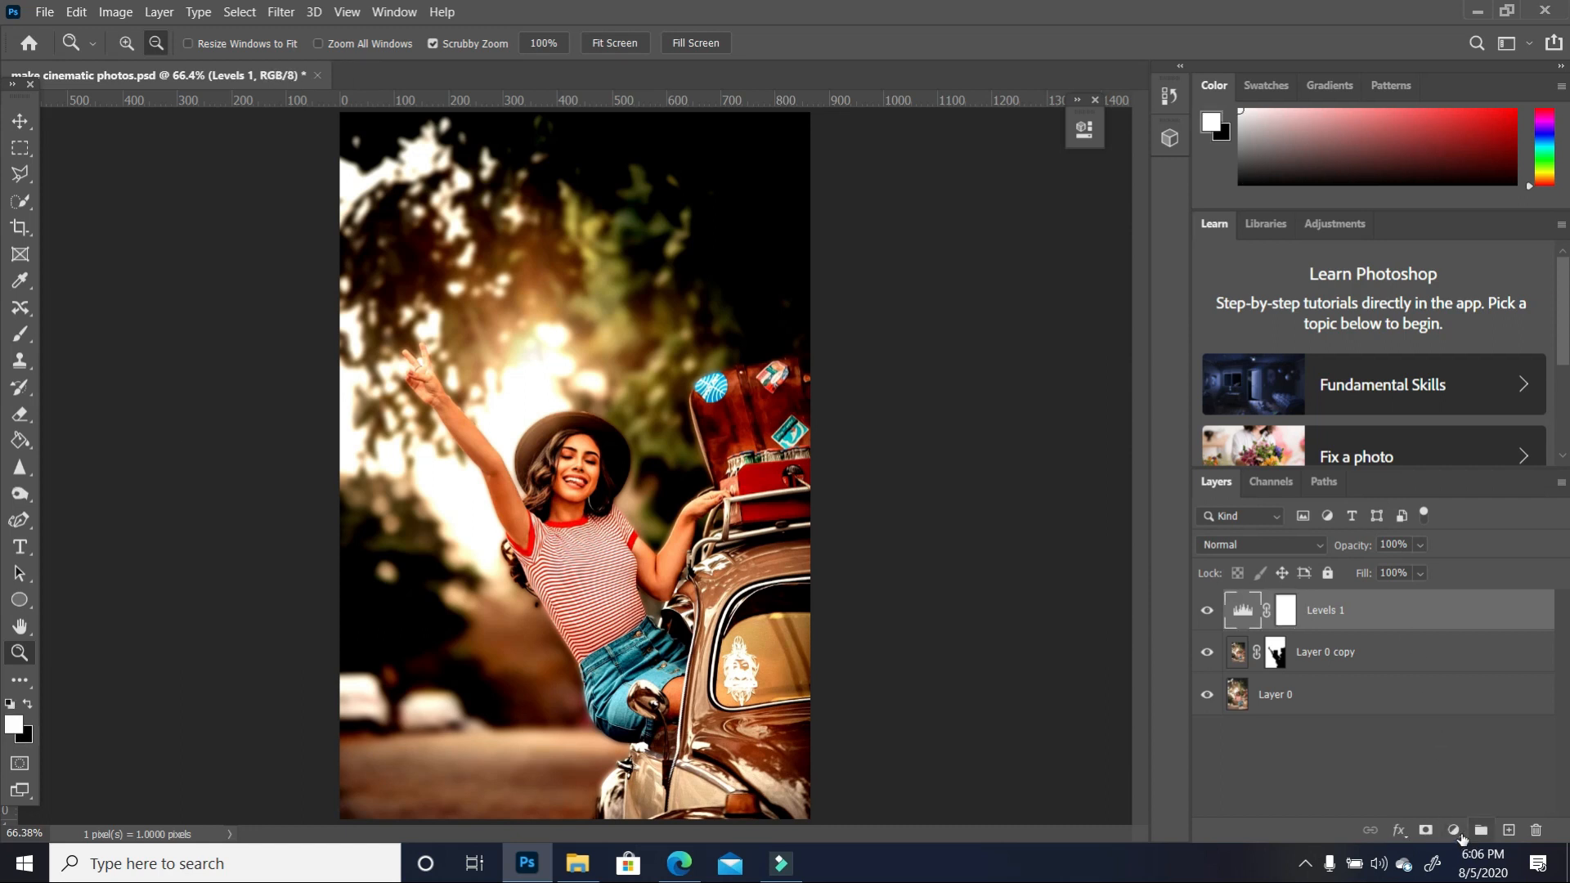
pyautogui.click(1454, 831)
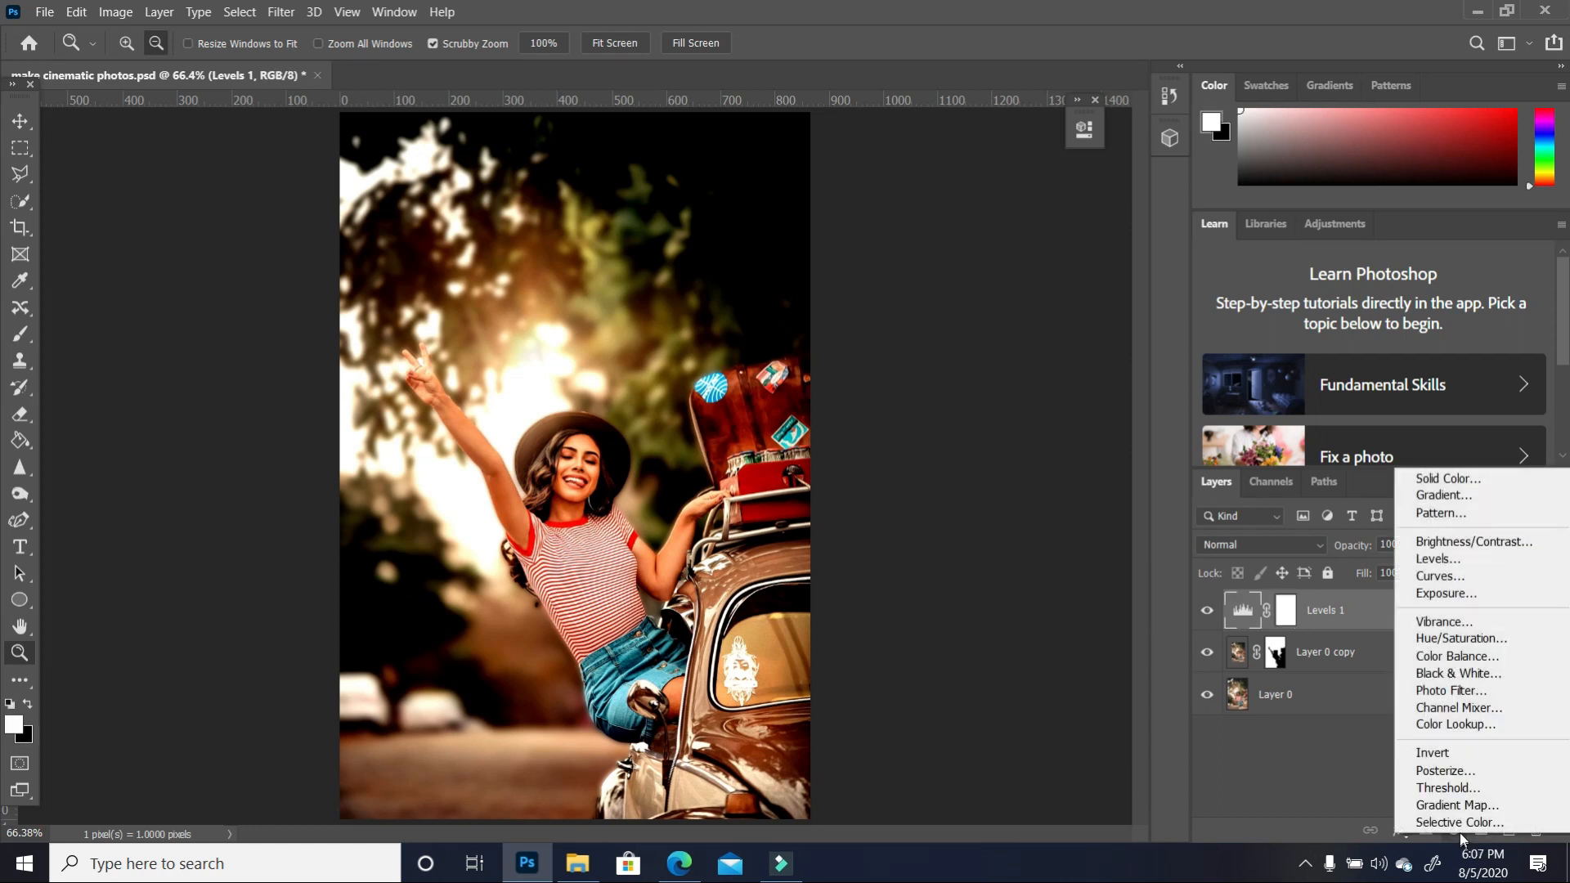
pyautogui.click(1479, 481)
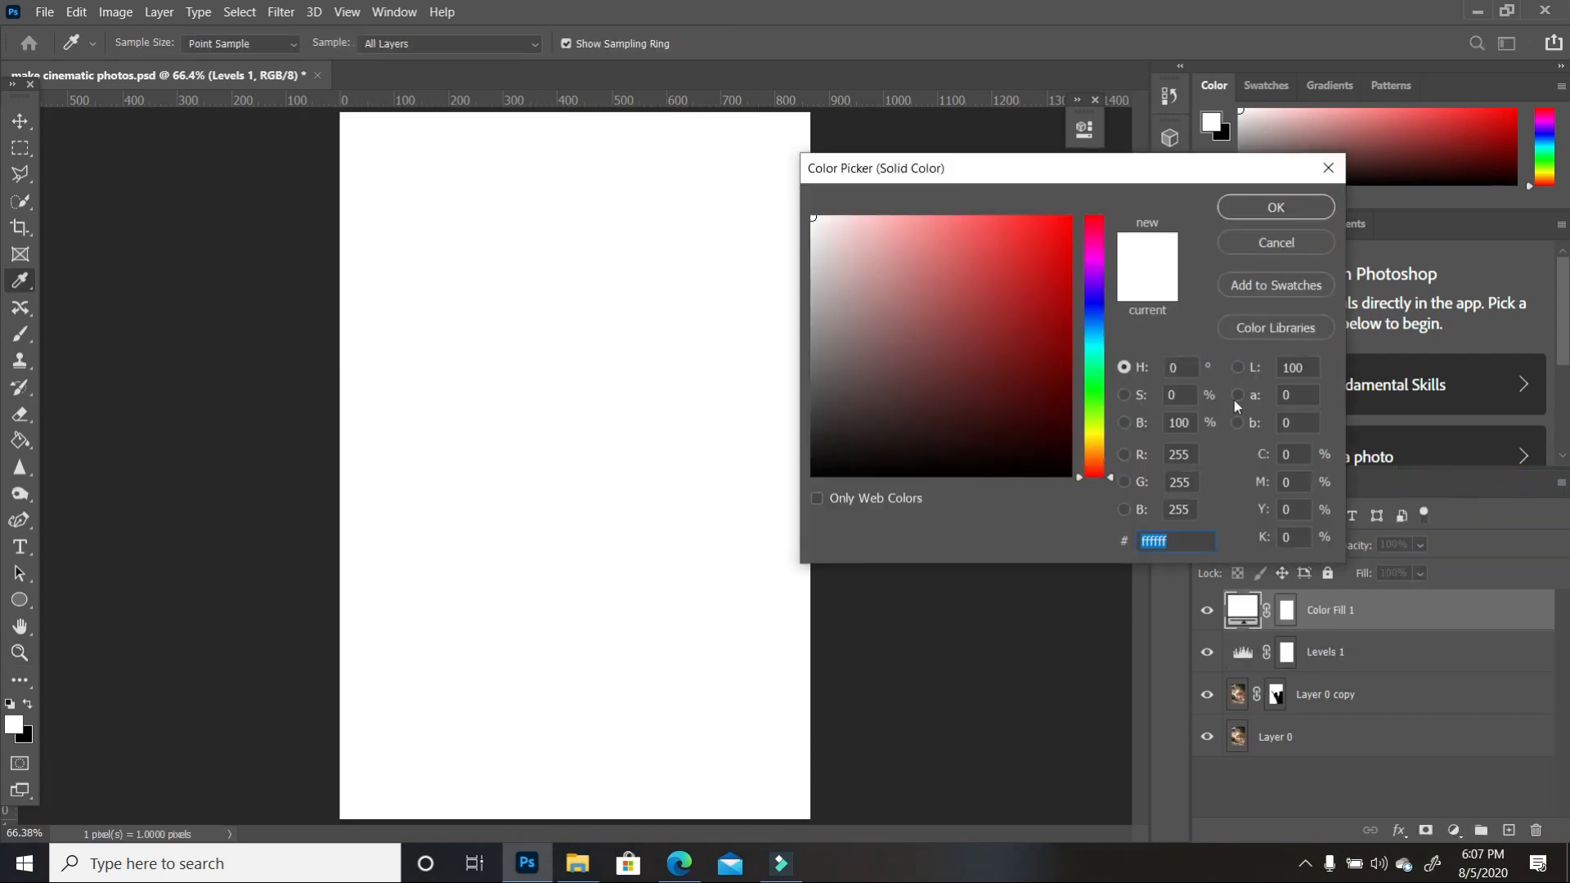
pyautogui.click(1115, 476)
pyautogui.moveTo(1111, 479); pyautogui.dragTo(1111, 461)
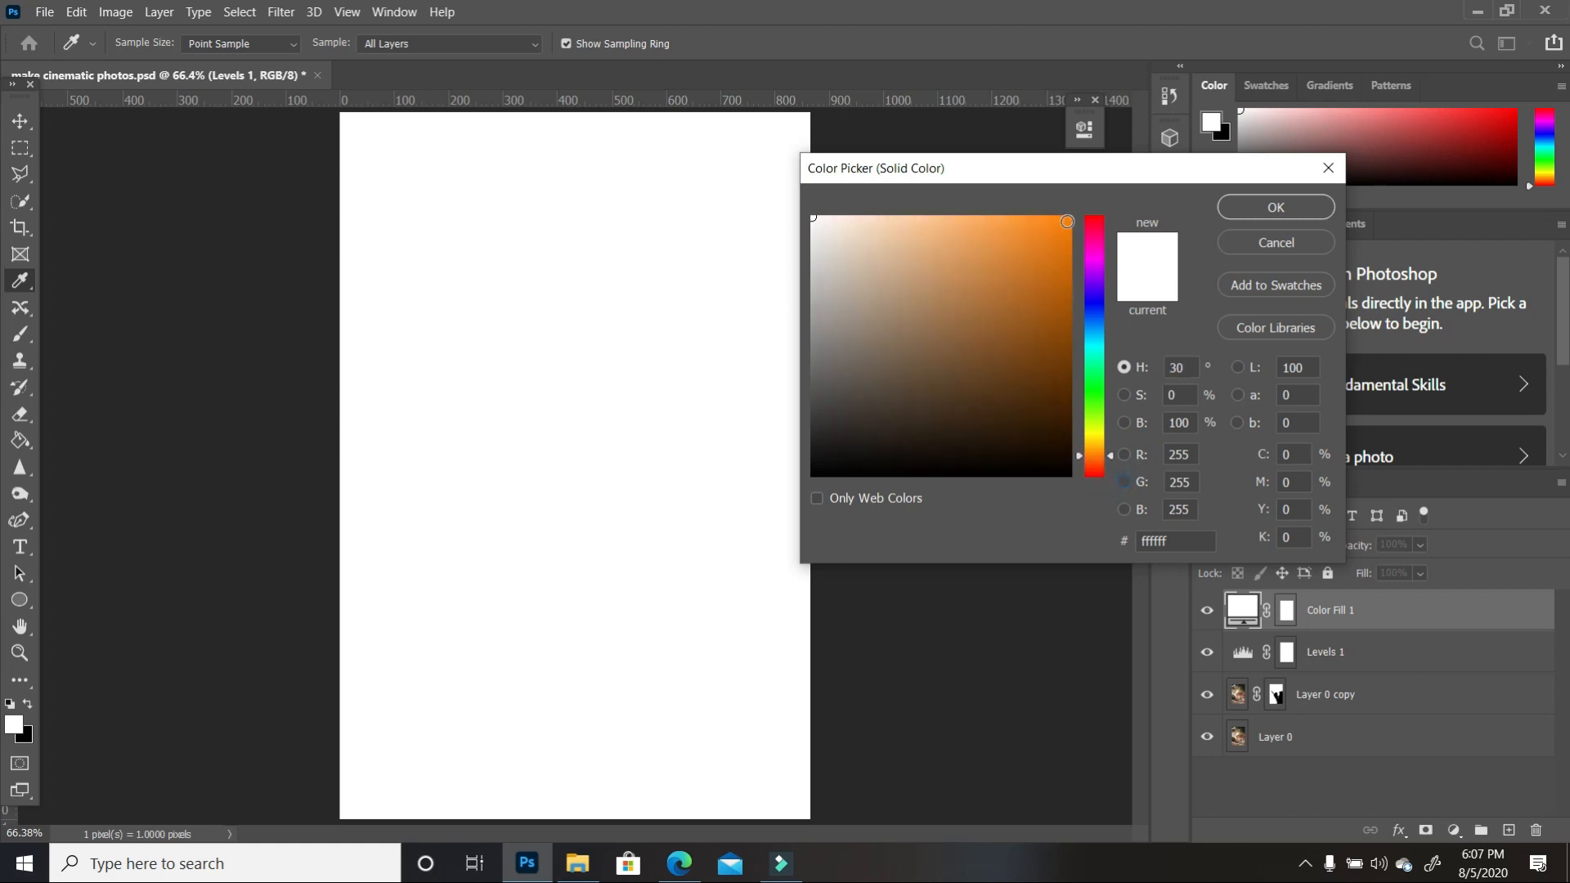
pyautogui.click(1067, 221)
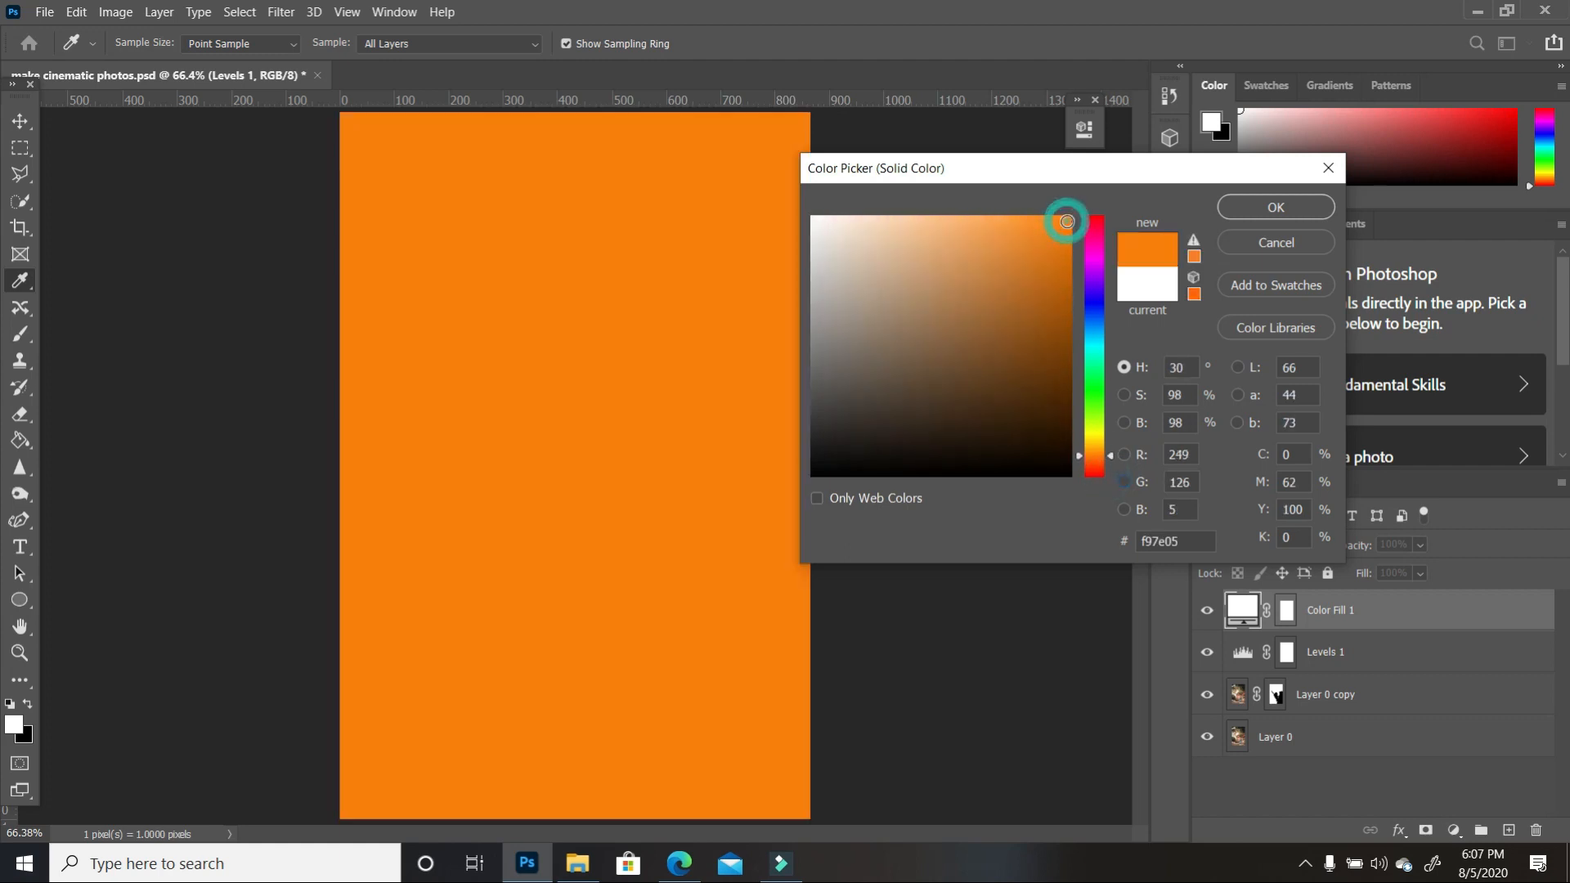
pyautogui.click(1282, 205)
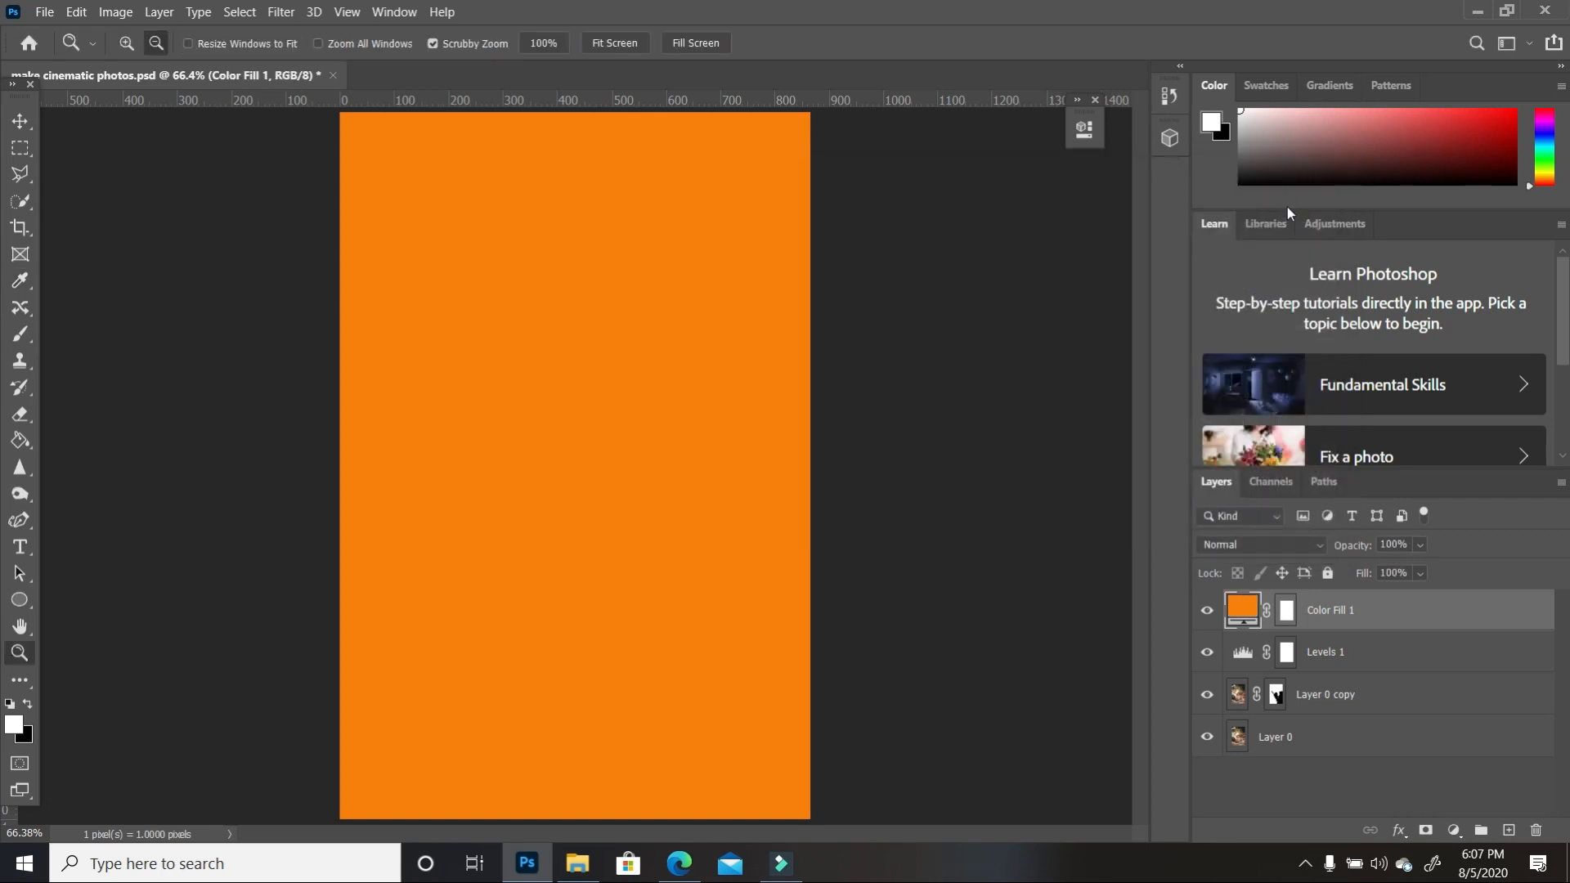
# Step: Set the Color Fill 1 layer's blend mode to Soft Light and invert its layer mask to black
pyautogui.click(1321, 545)
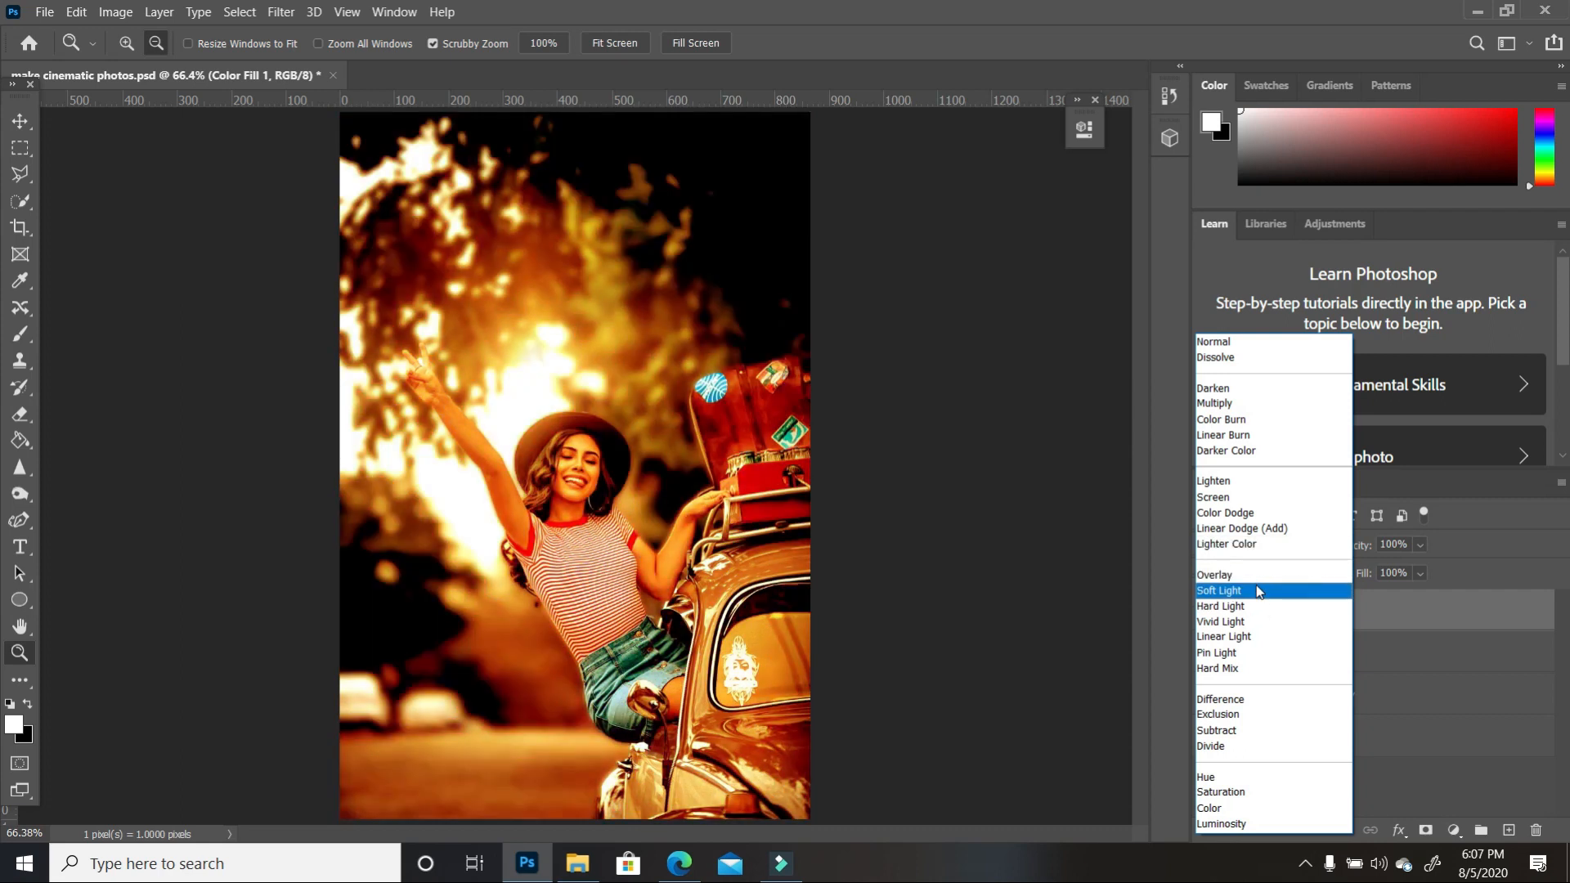
pyautogui.click(1263, 591)
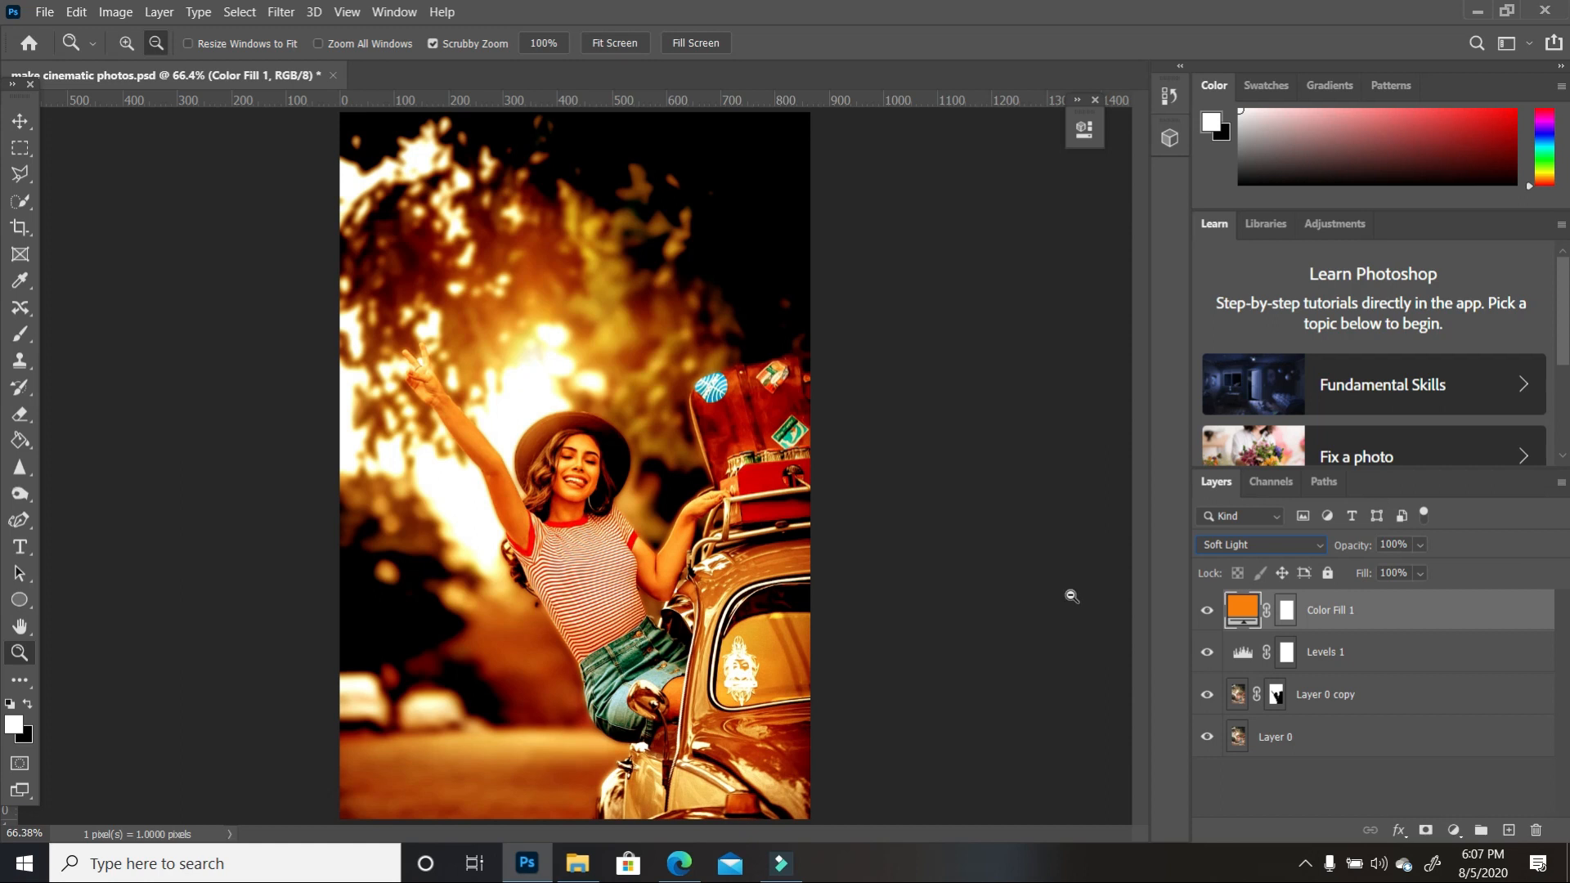
pyautogui.click(1288, 615)
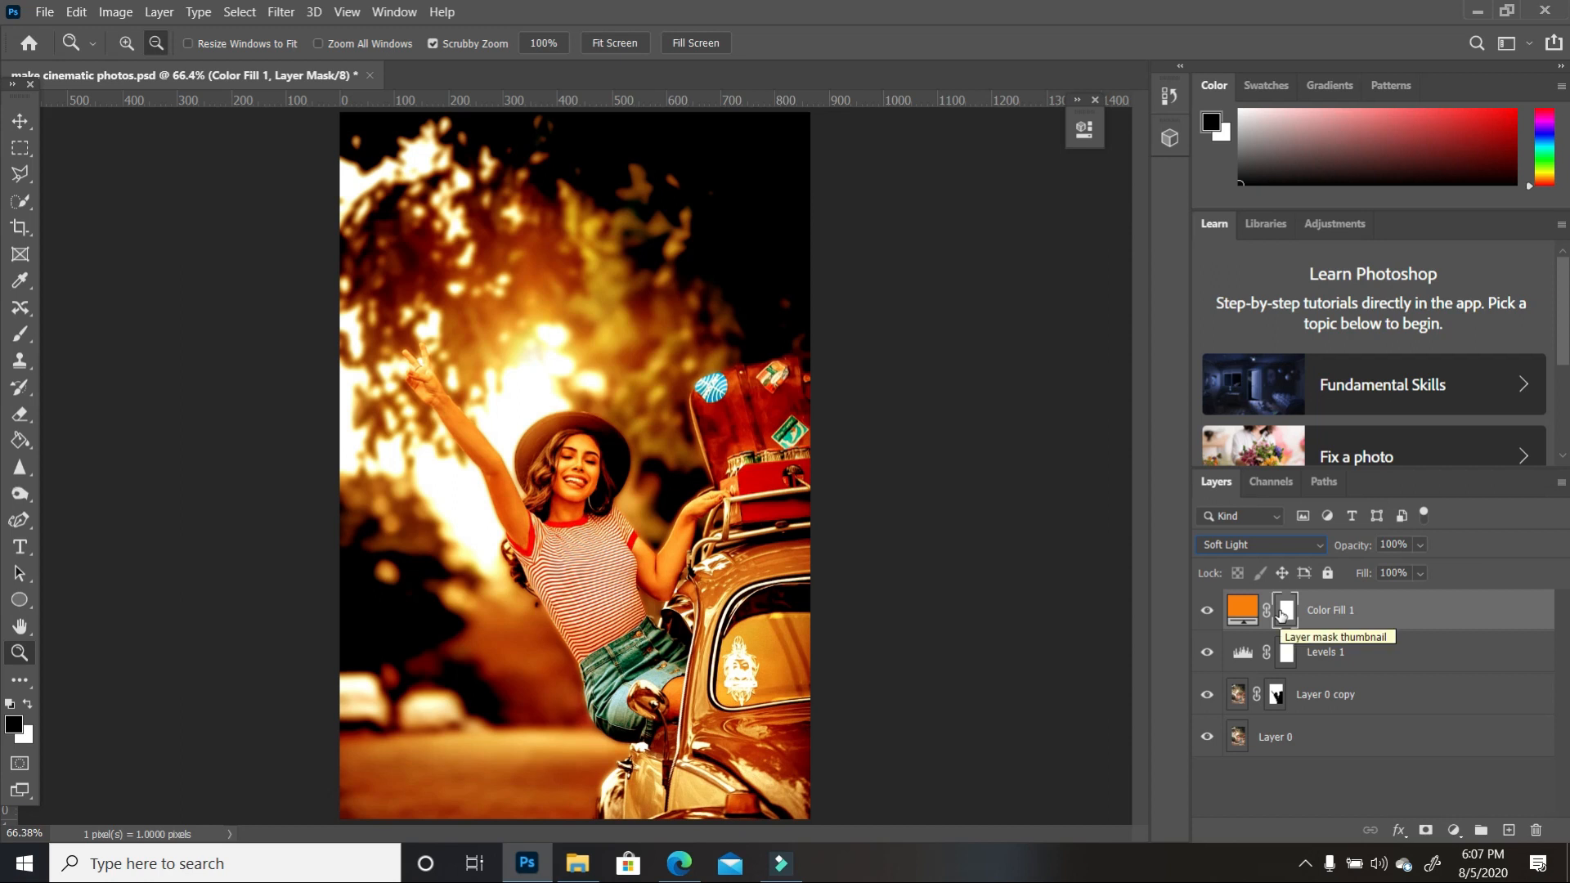
pyautogui.moveTo(1282, 614); pyautogui.dragTo(1284, 618)
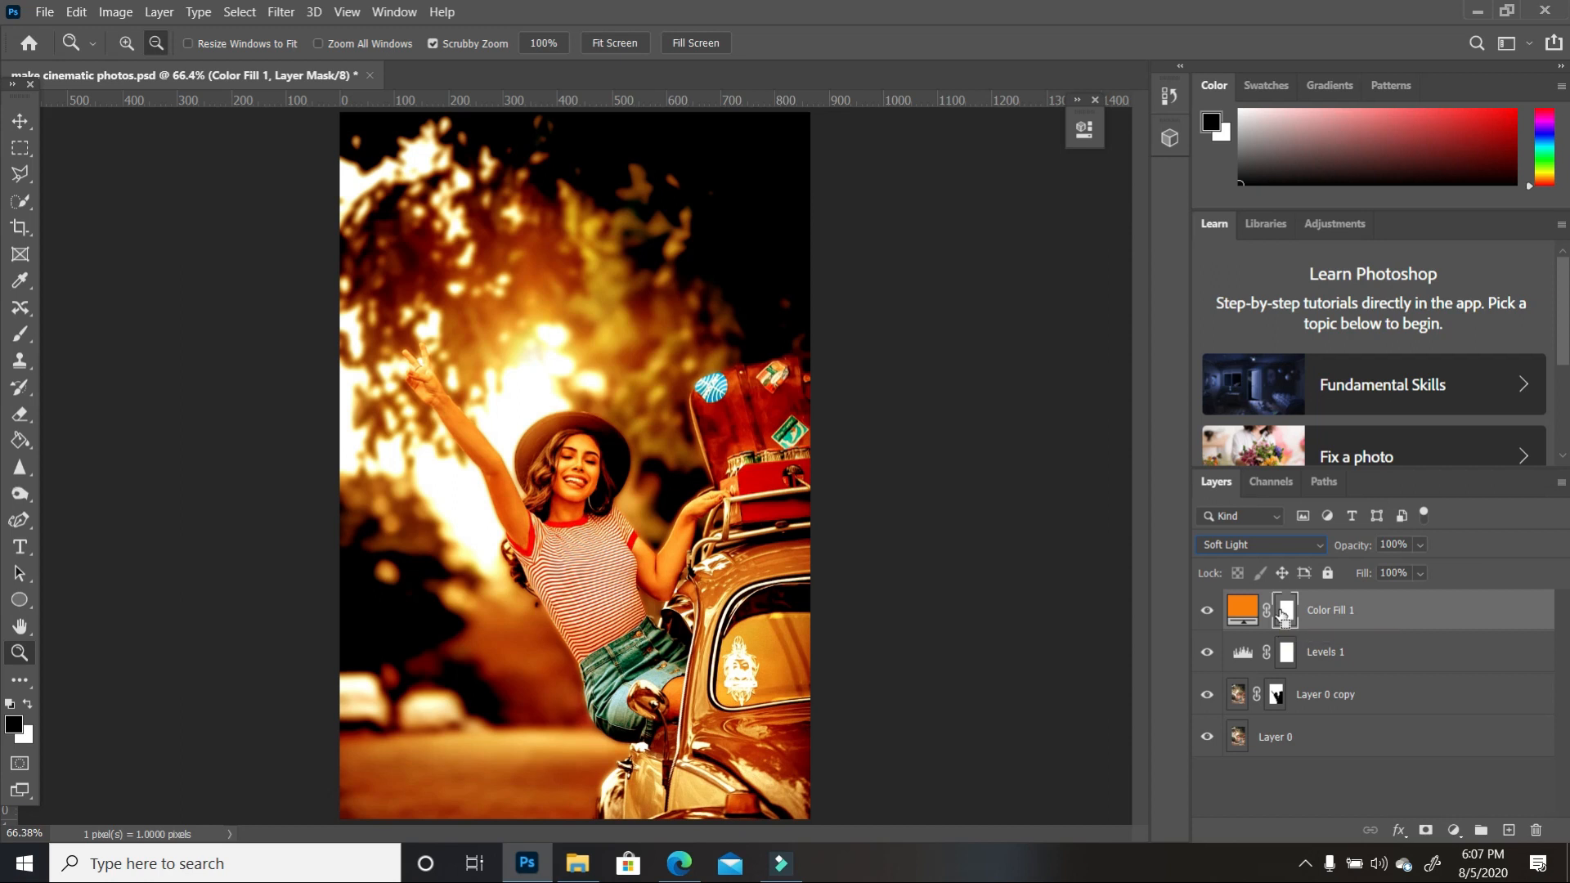
pyautogui.hotkey('ctrl', 'i')
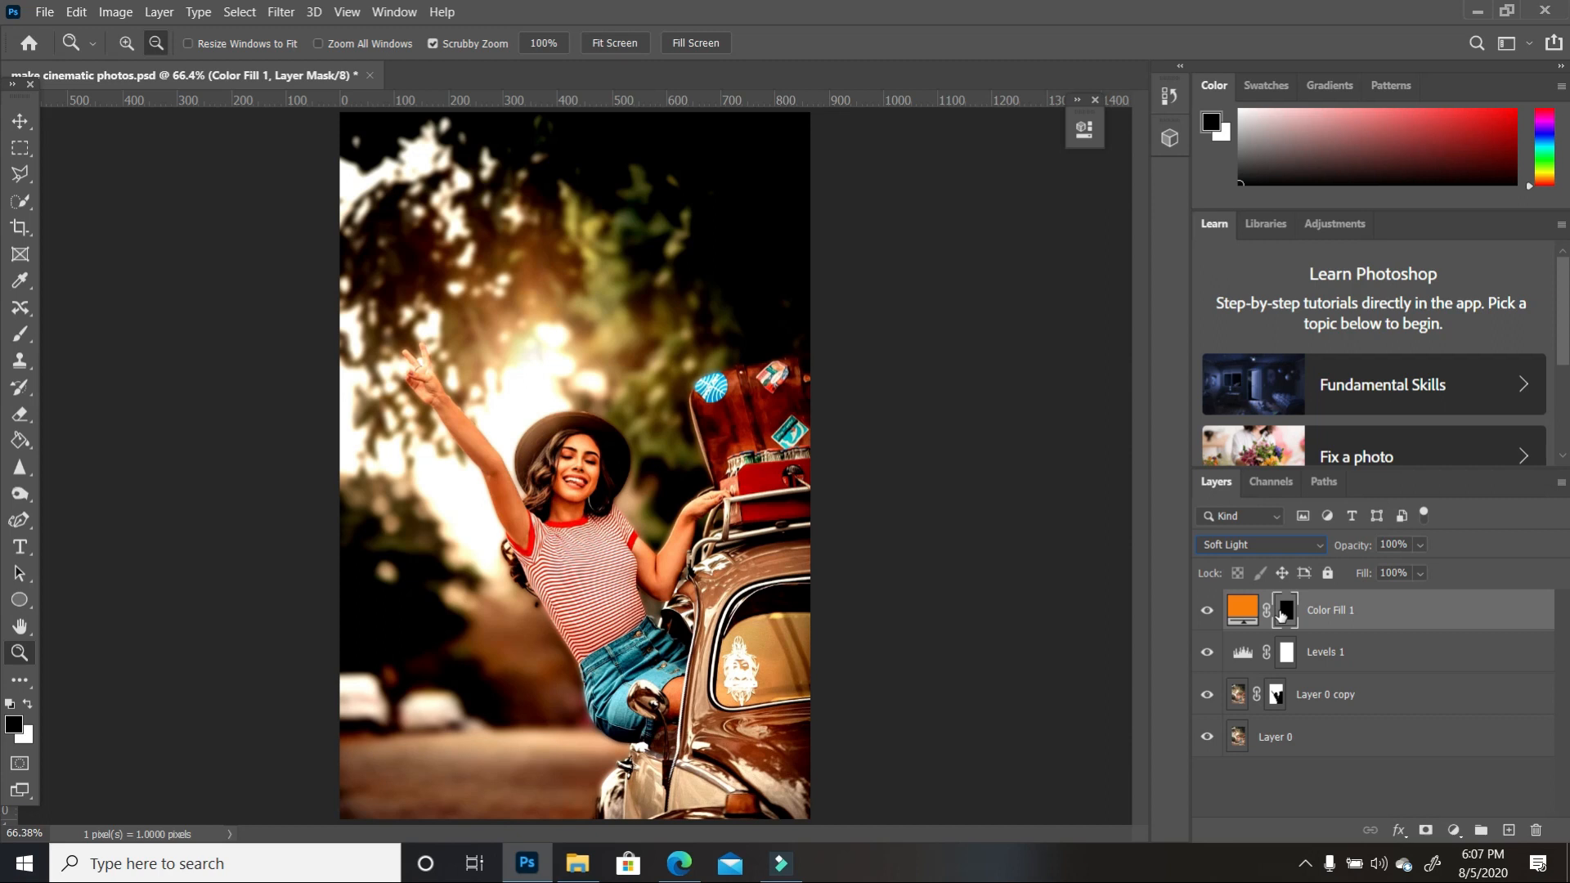
# Step: Paint white with a soft brush on the Color Fill 1 mask over the trees, sky glow and road around the woman
pyautogui.click(21, 335)
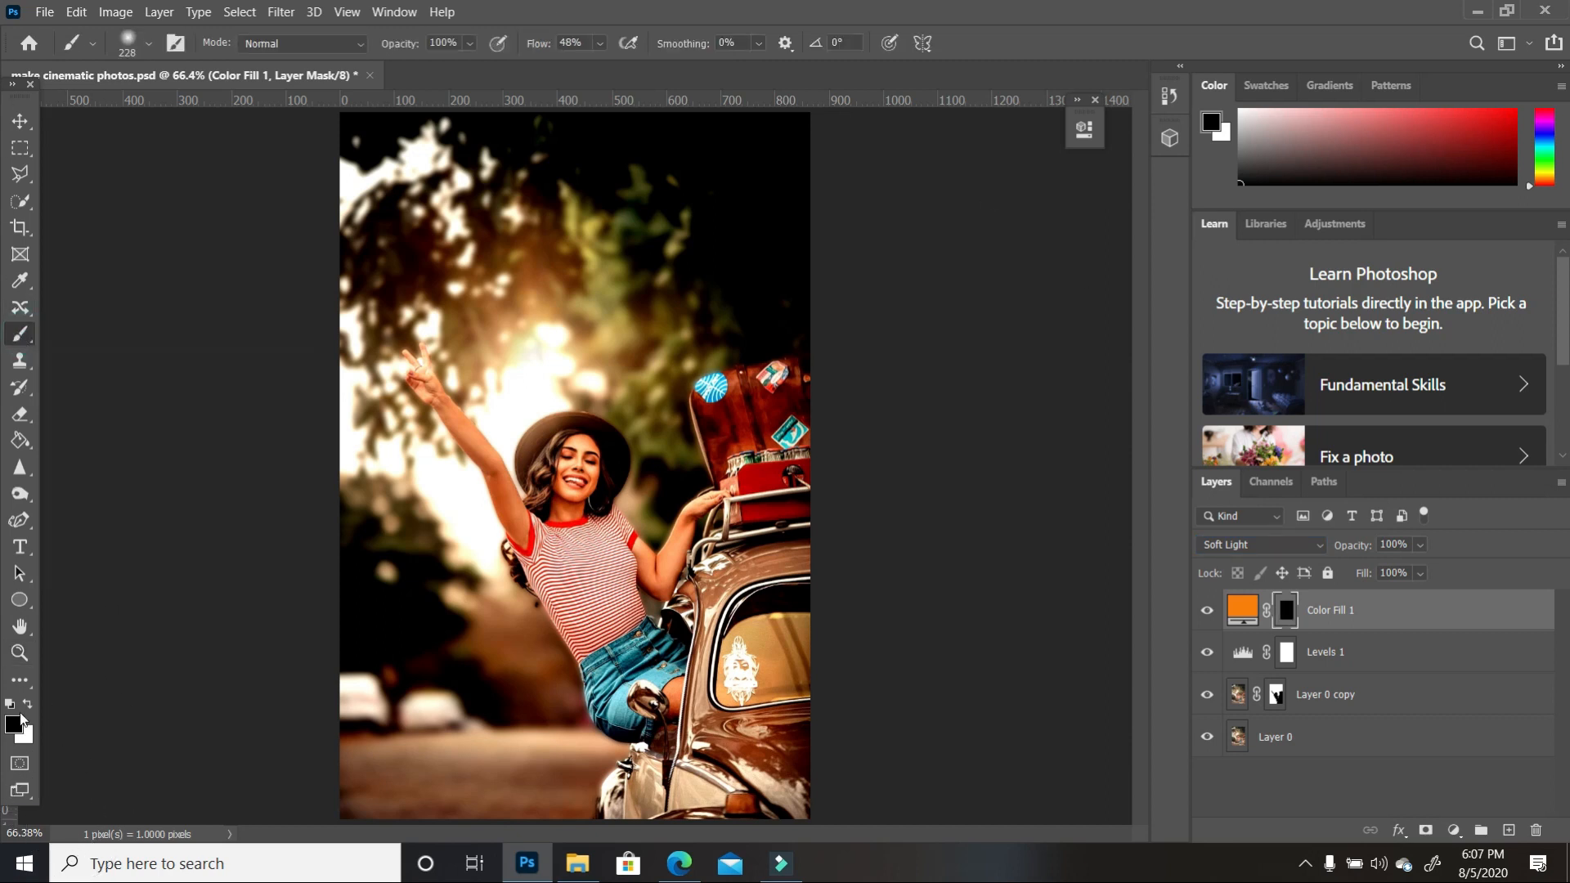
pyautogui.click(27, 705)
pyautogui.moveTo(459, 187)
pyautogui.mouseDown()
pyautogui.moveTo(498, 213)
pyautogui.moveTo(444, 159)
pyautogui.moveTo(381, 193)
pyautogui.moveTo(371, 152)
pyautogui.moveTo(342, 229)
pyautogui.moveTo(511, 237)
pyautogui.moveTo(469, 280)
pyautogui.moveTo(549, 301)
pyautogui.moveTo(527, 352)
pyautogui.mouseUp()
pyautogui.moveTo(646, 289); pyautogui.dragTo(636, 278)
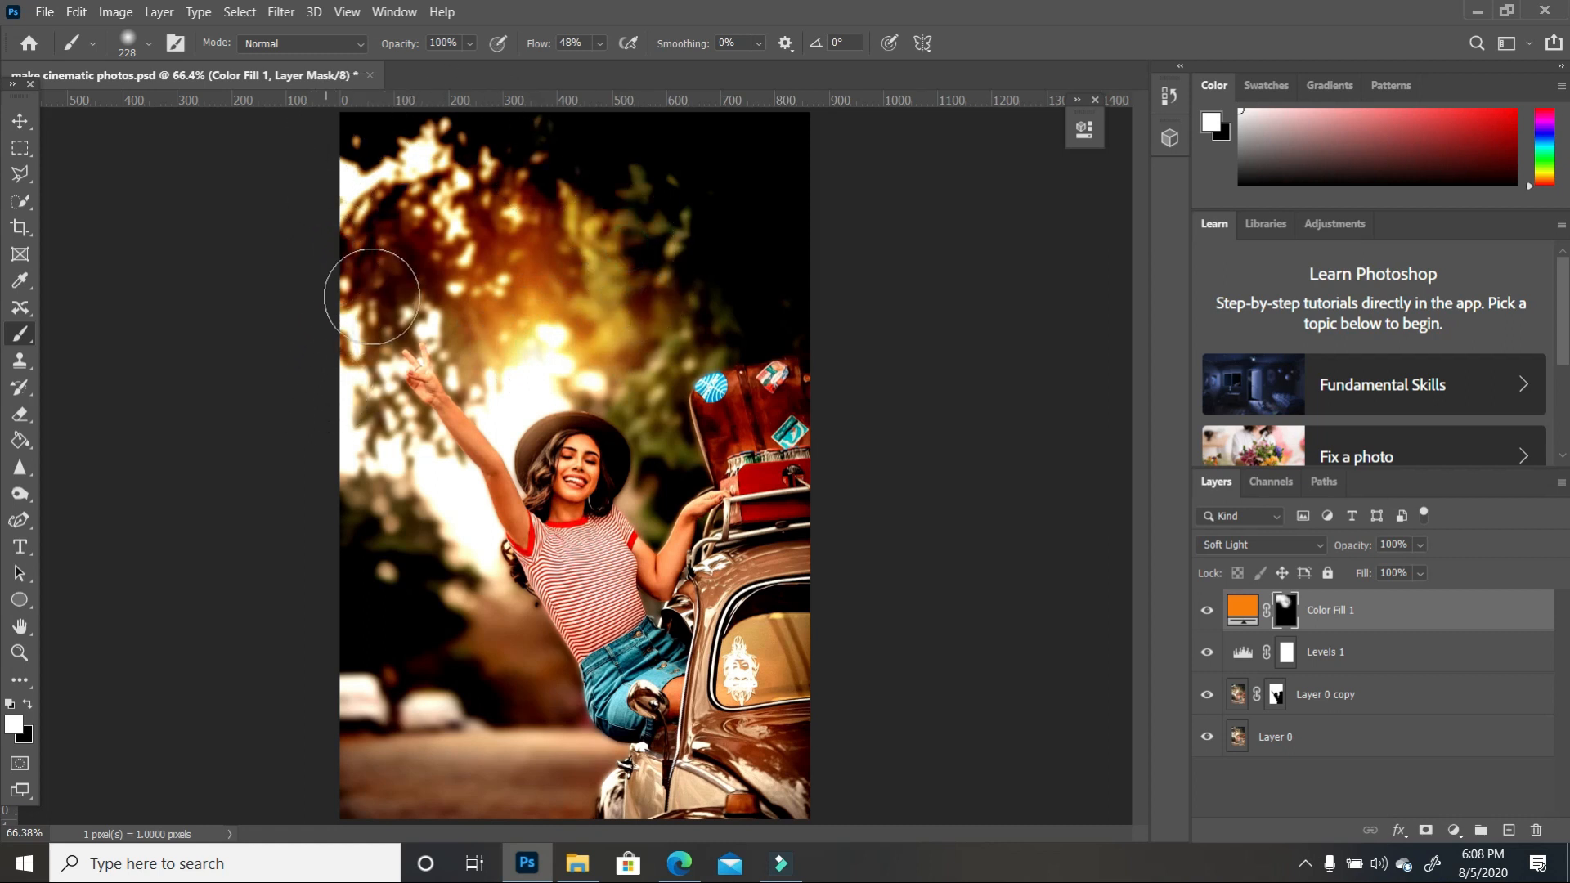
pyautogui.click(631, 158)
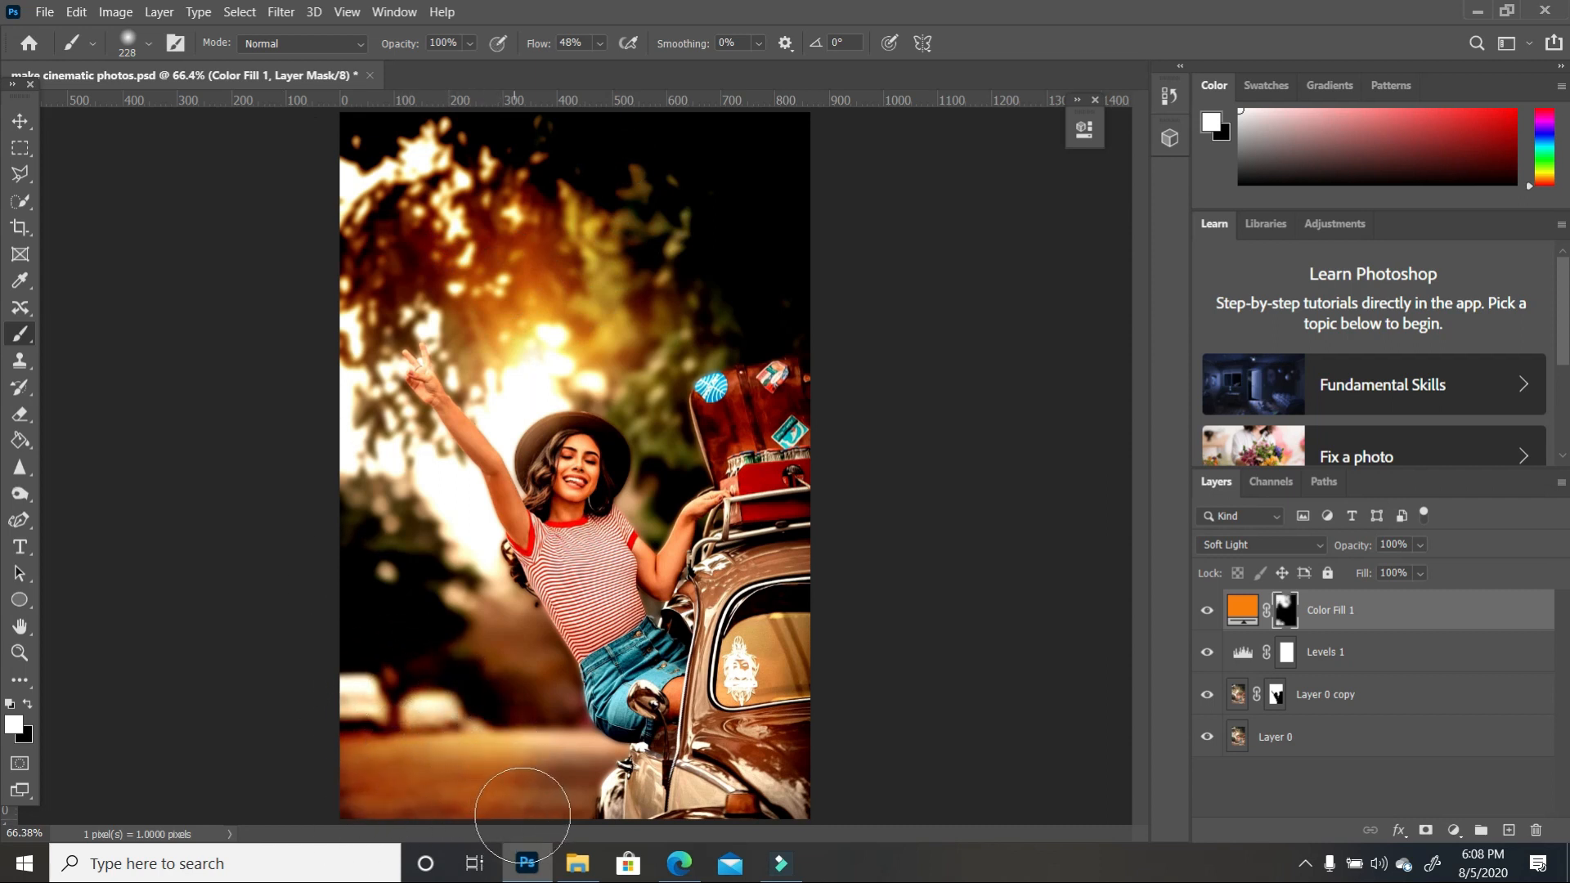
pyautogui.click(355, 575)
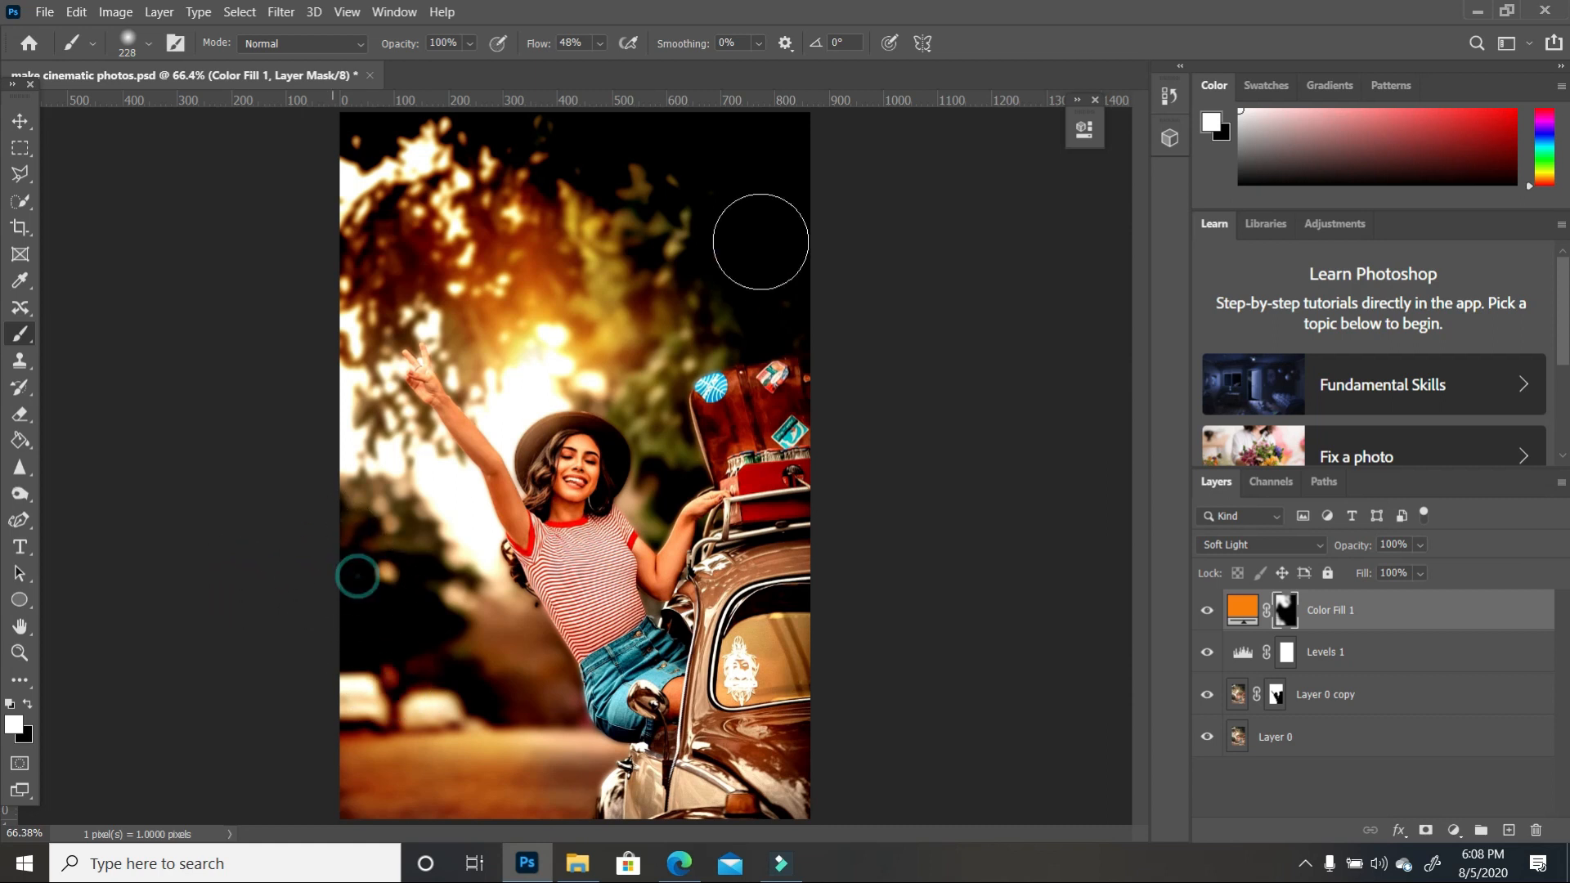
pyautogui.click(780, 165)
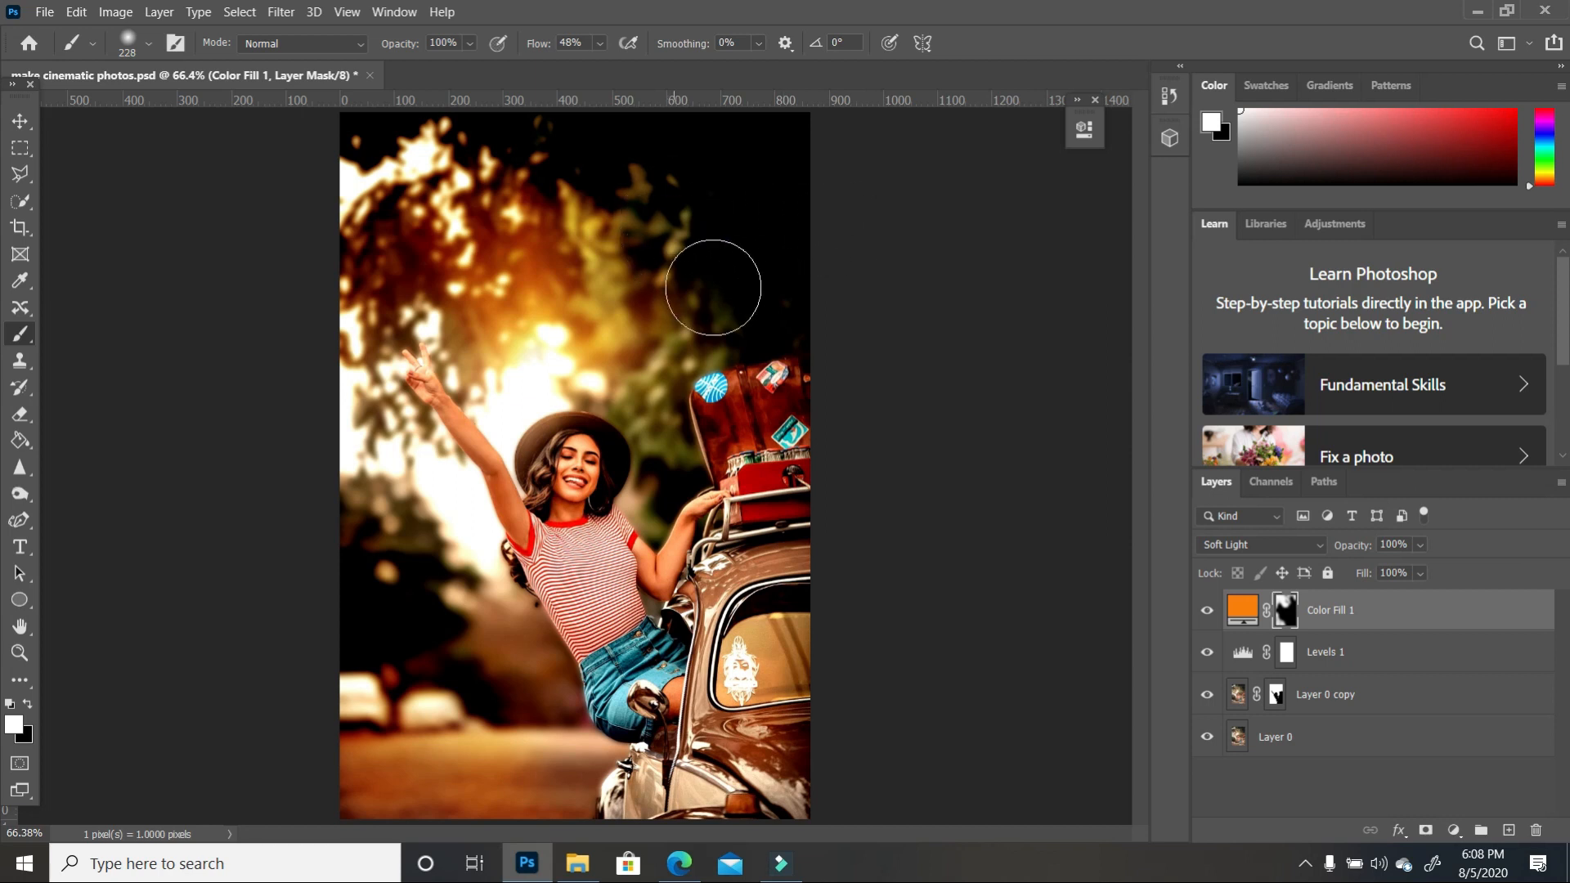
# Step: Group Layer 0 copy, Levels 1 and Color Fill 1, and toggle the group's visibility to compare before and after
pyautogui.click(1368, 696)
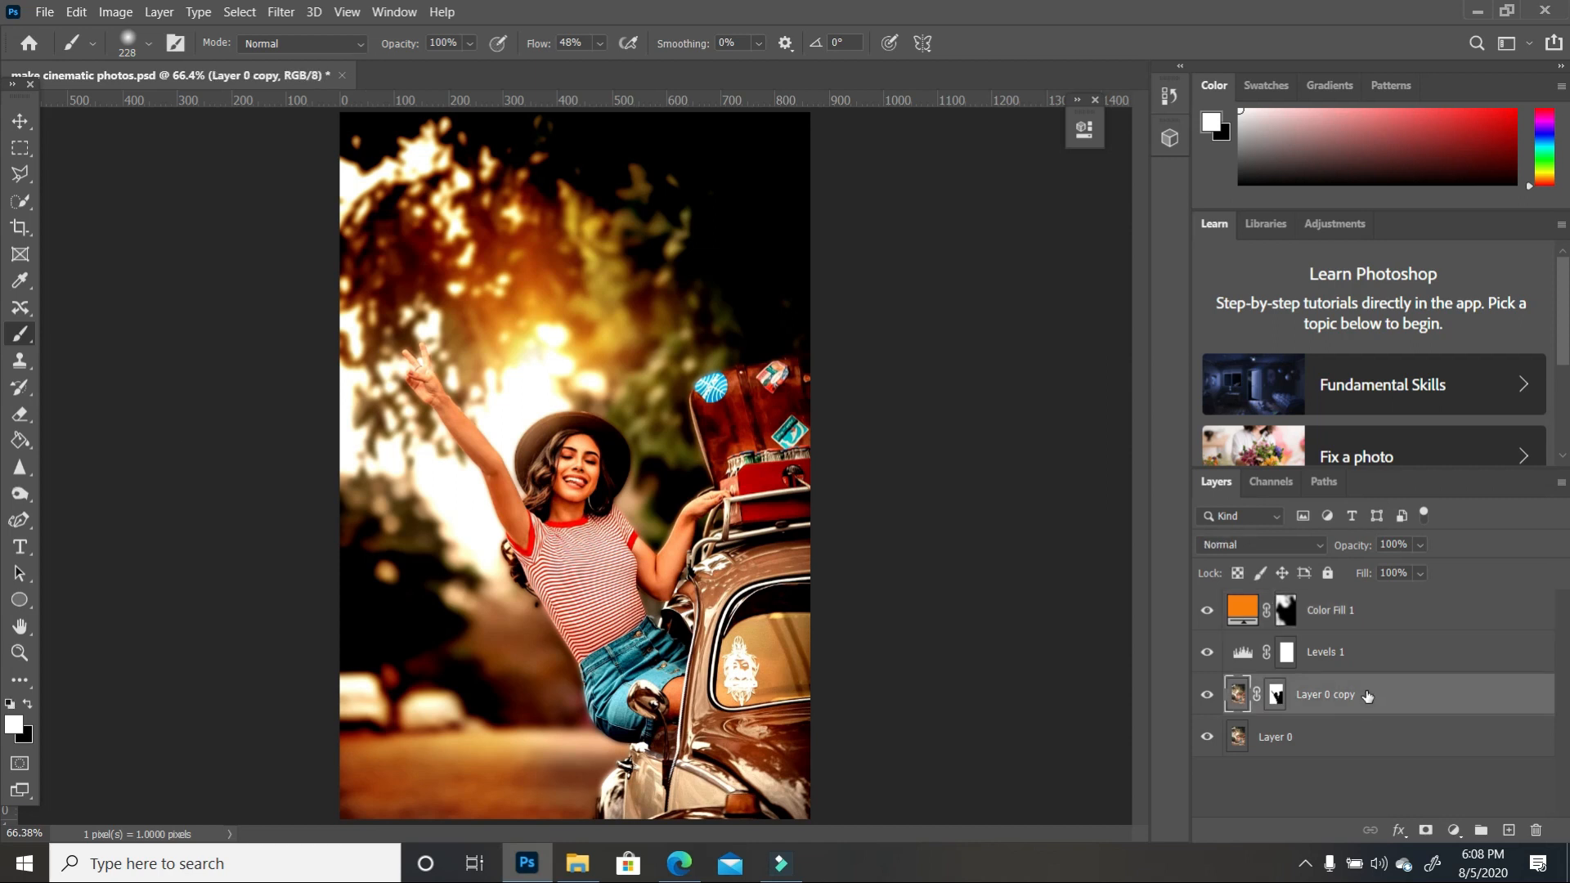
pyautogui.keyDown('shift'); pyautogui.click(1381, 612); pyautogui.keyUp('shift')
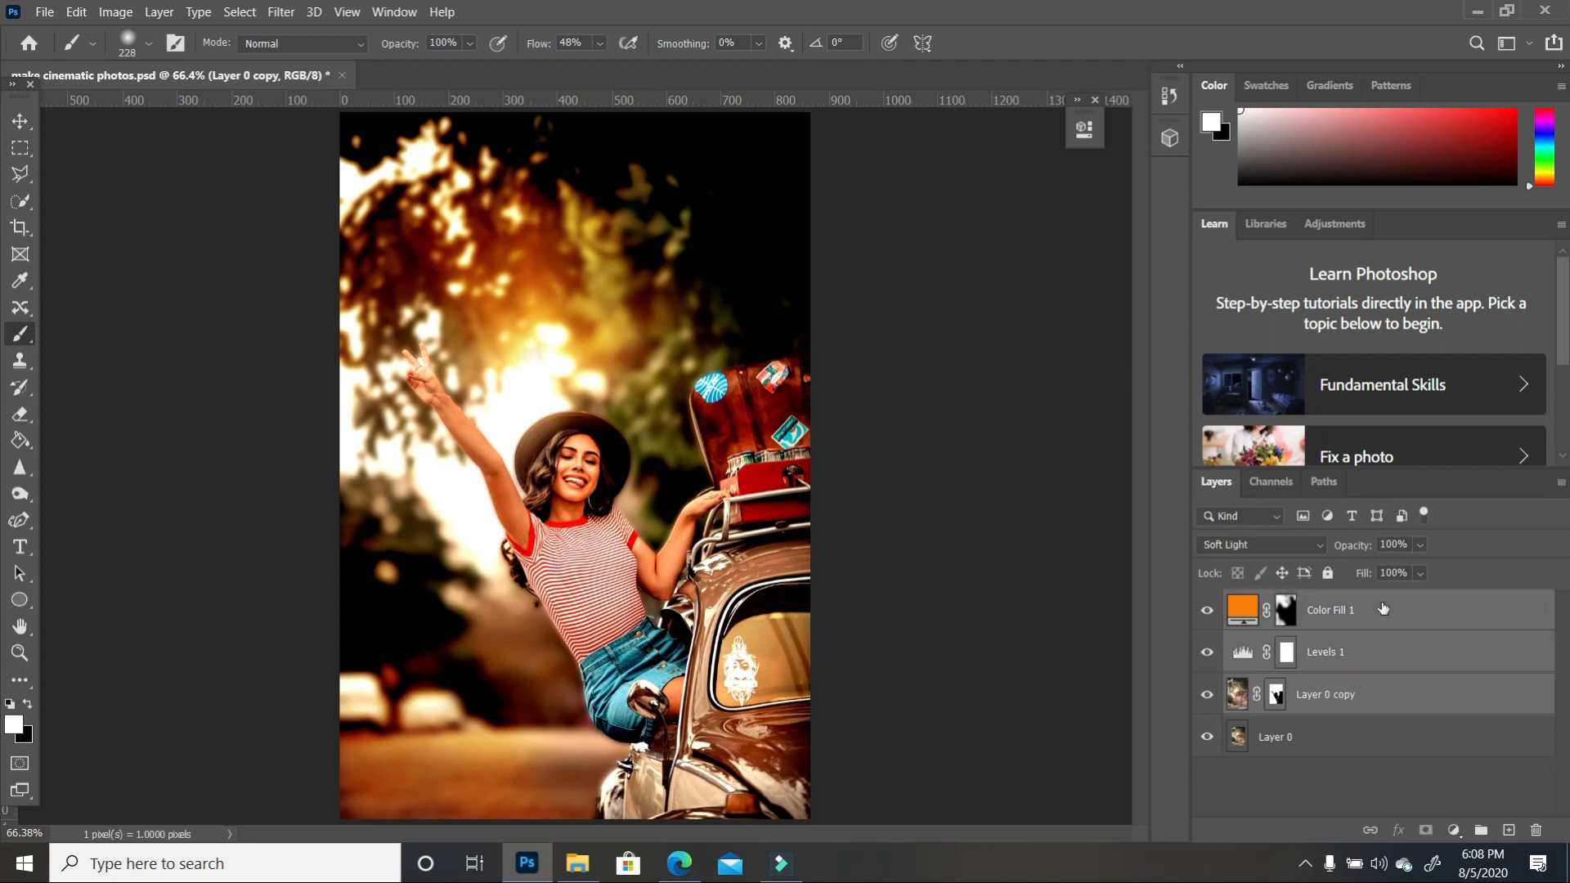
pyautogui.click(1481, 831)
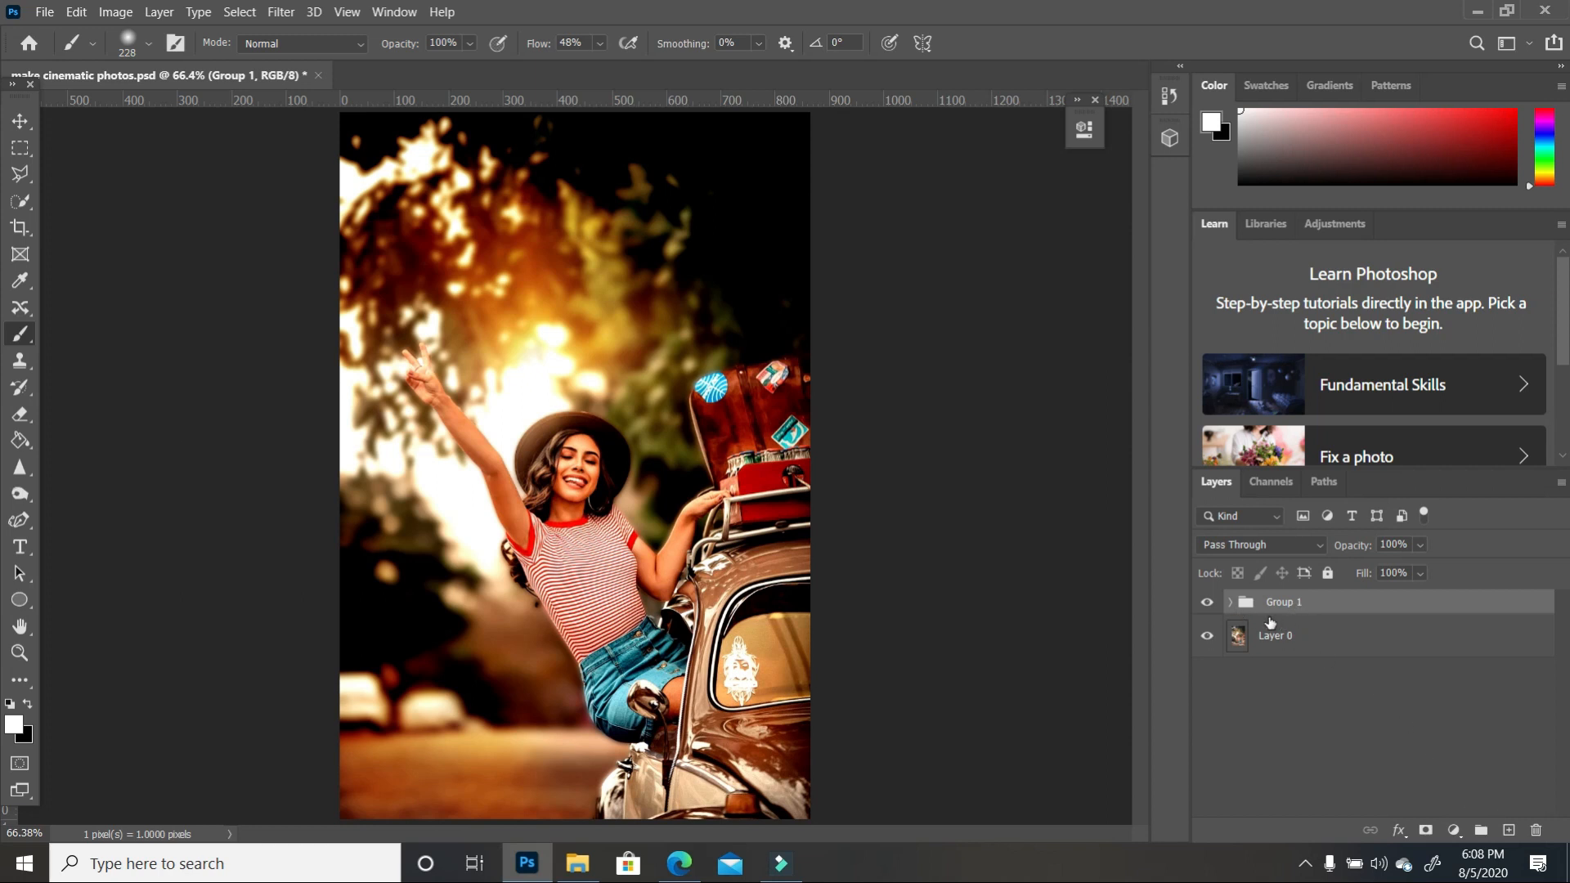
pyautogui.click(1208, 603)
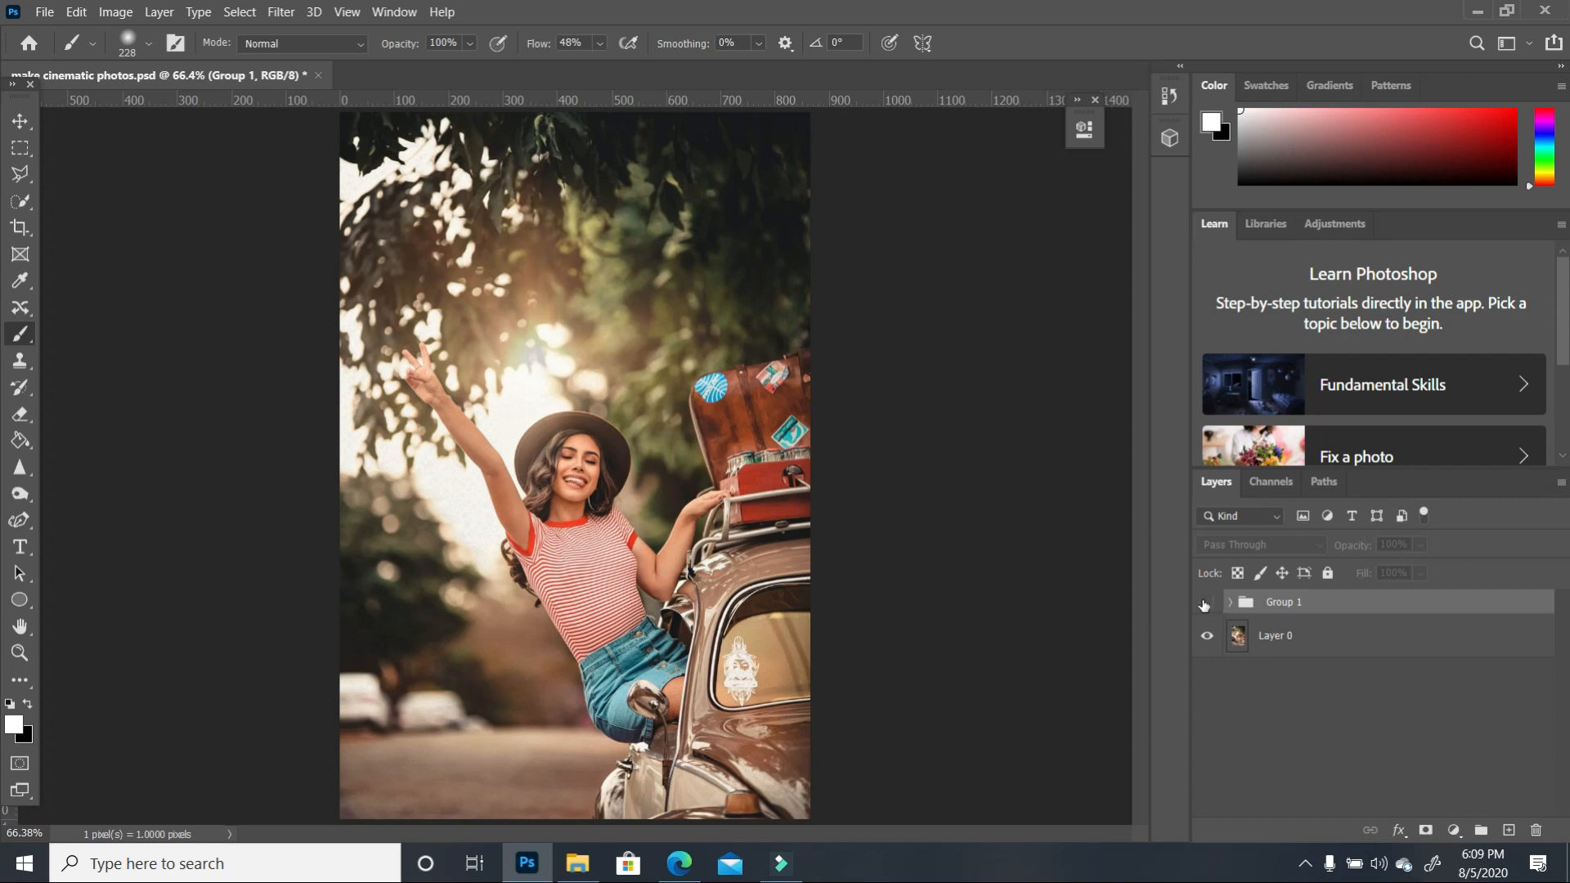
pyautogui.click(1206, 603)
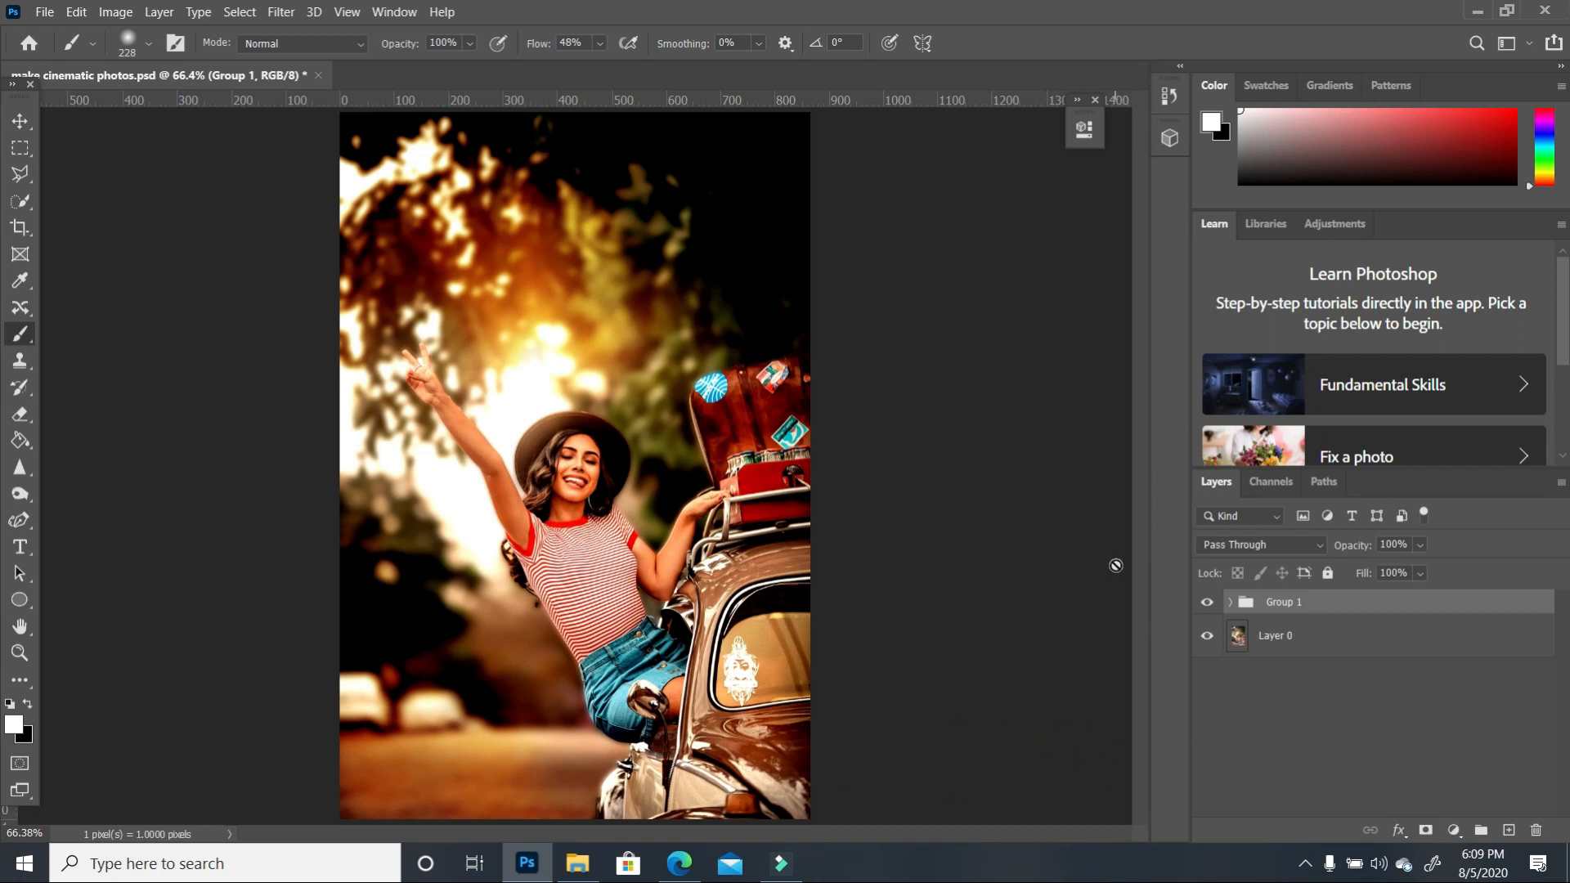
# Step: Duplicate Layer 0 and place the copy above Color Fill 1 inside Group 1
pyautogui.click(1230, 603)
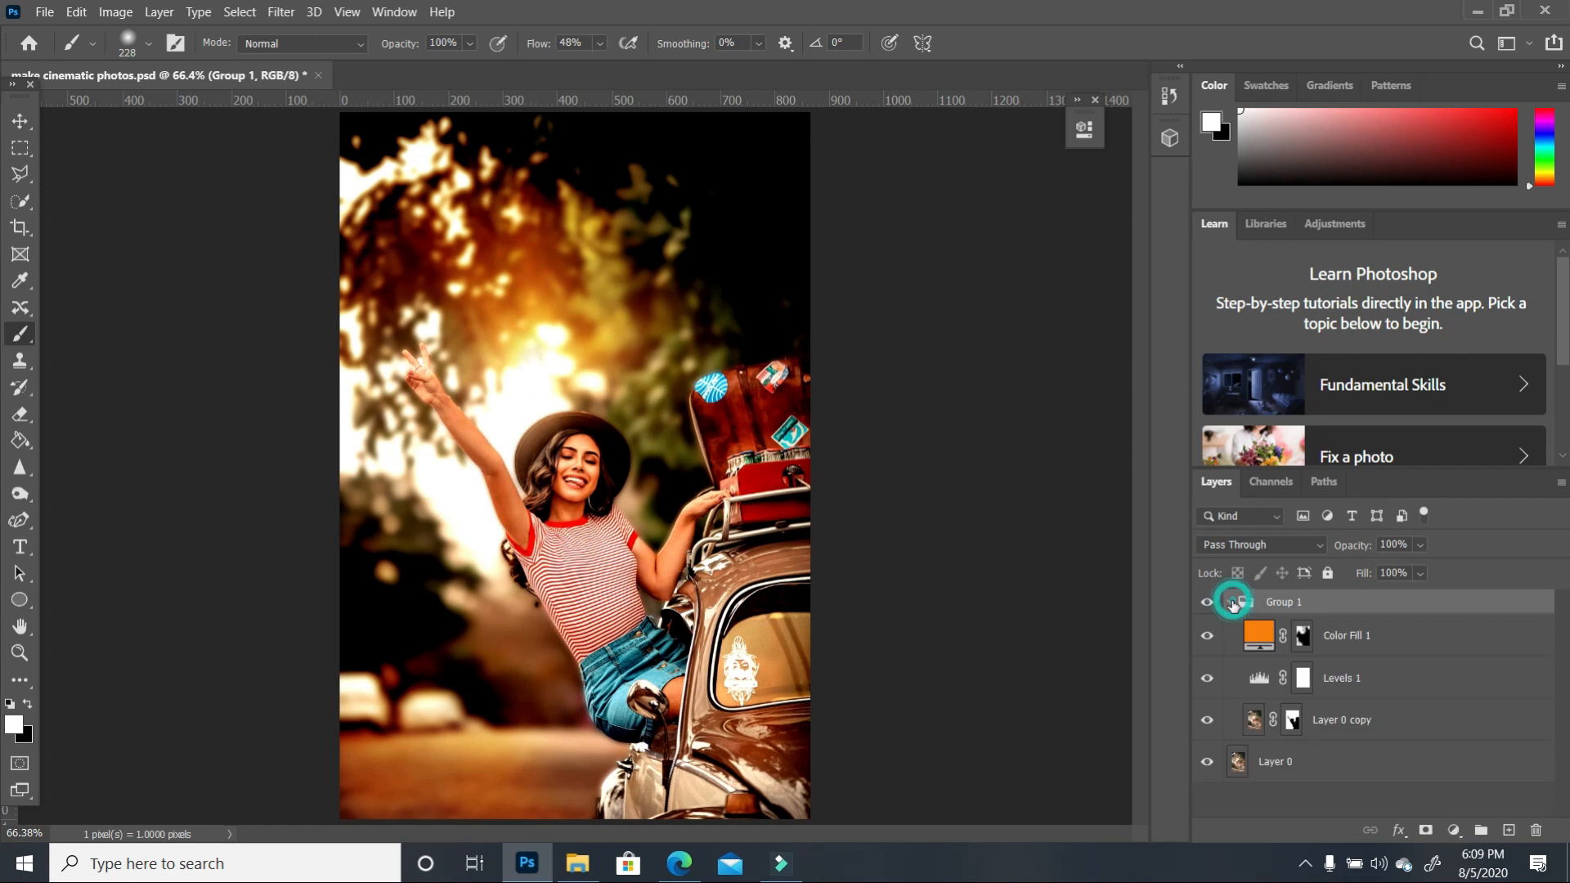
pyautogui.click(1439, 769)
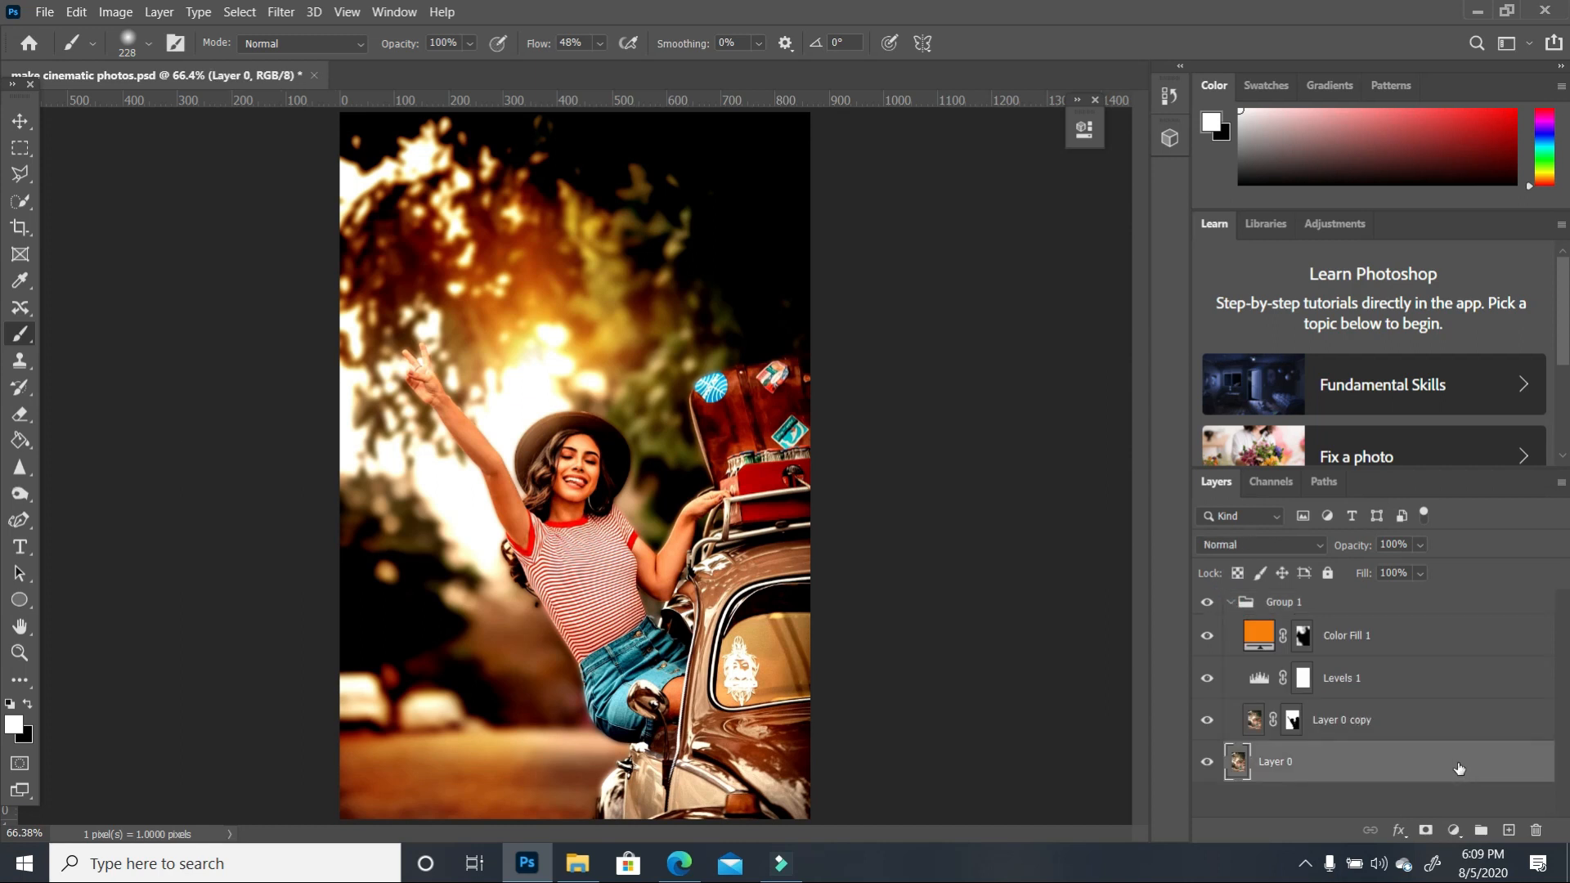
pyautogui.moveTo(1459, 769); pyautogui.dragTo(1507, 830)
pyautogui.moveTo(1389, 765); pyautogui.dragTo(1388, 625)
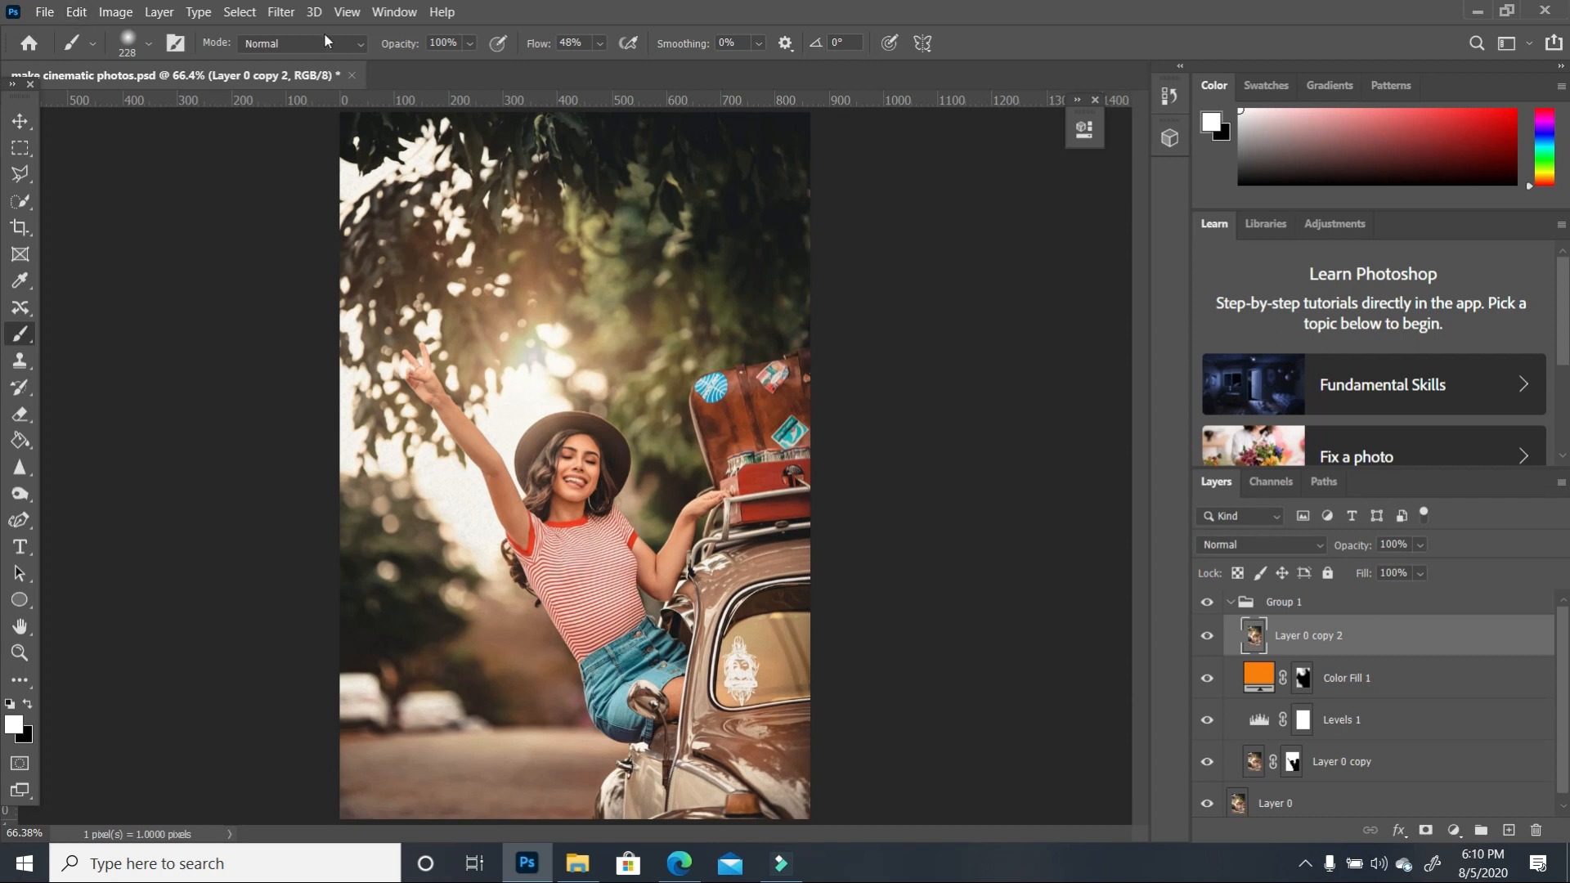
# Step: Apply a High Pass filter to Layer 0 copy 2 with a small radius that keeps only fine edge outlines
pyautogui.click(283, 15)
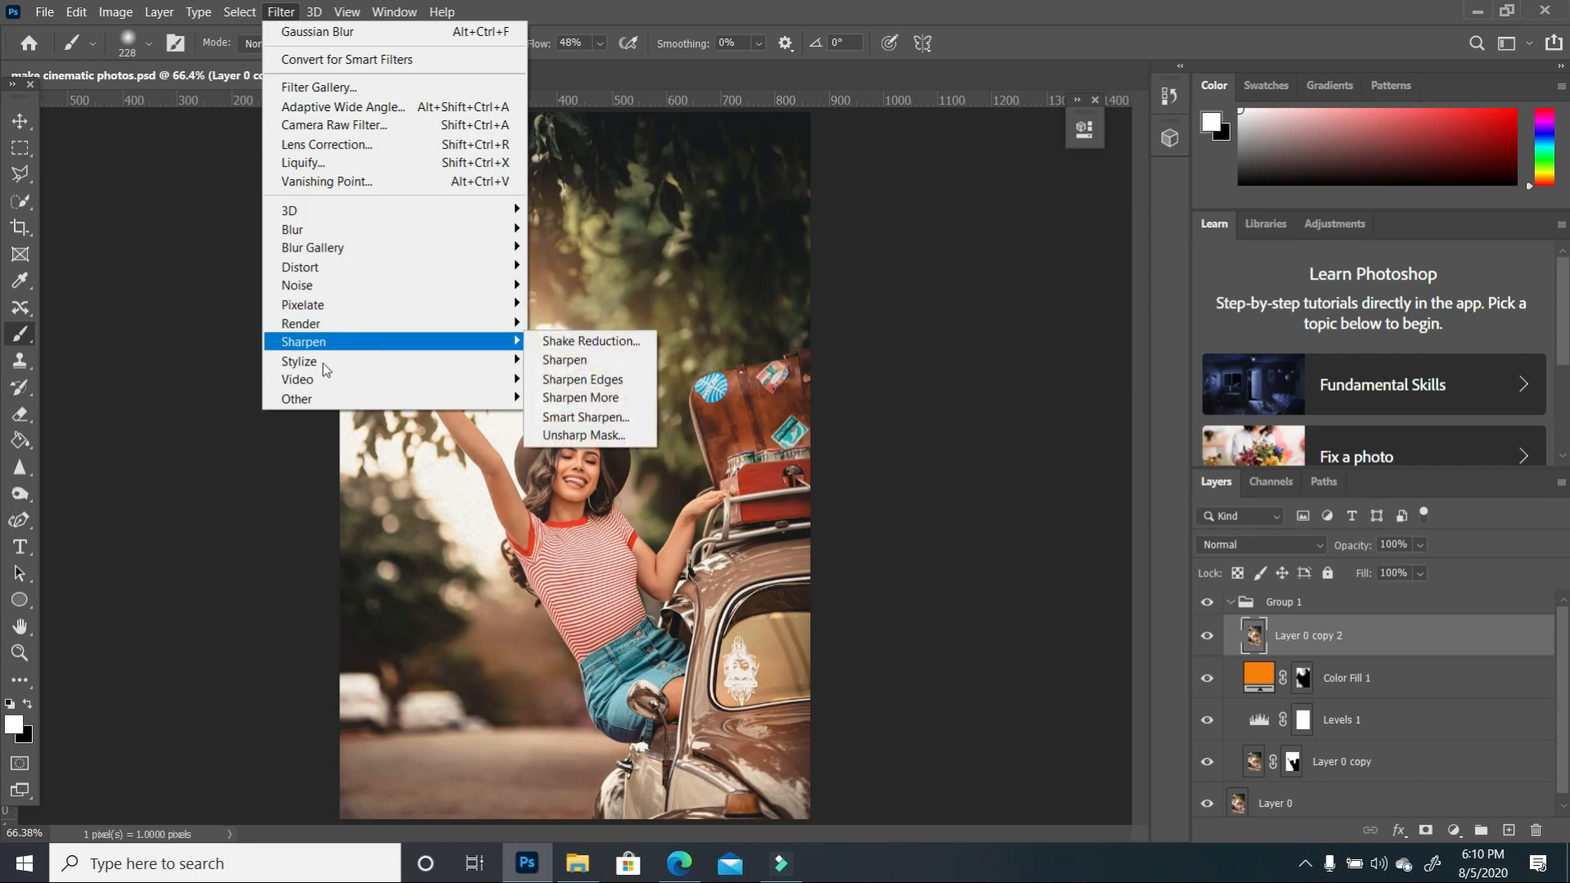
pyautogui.moveTo(335, 399)
pyautogui.click(599, 418)
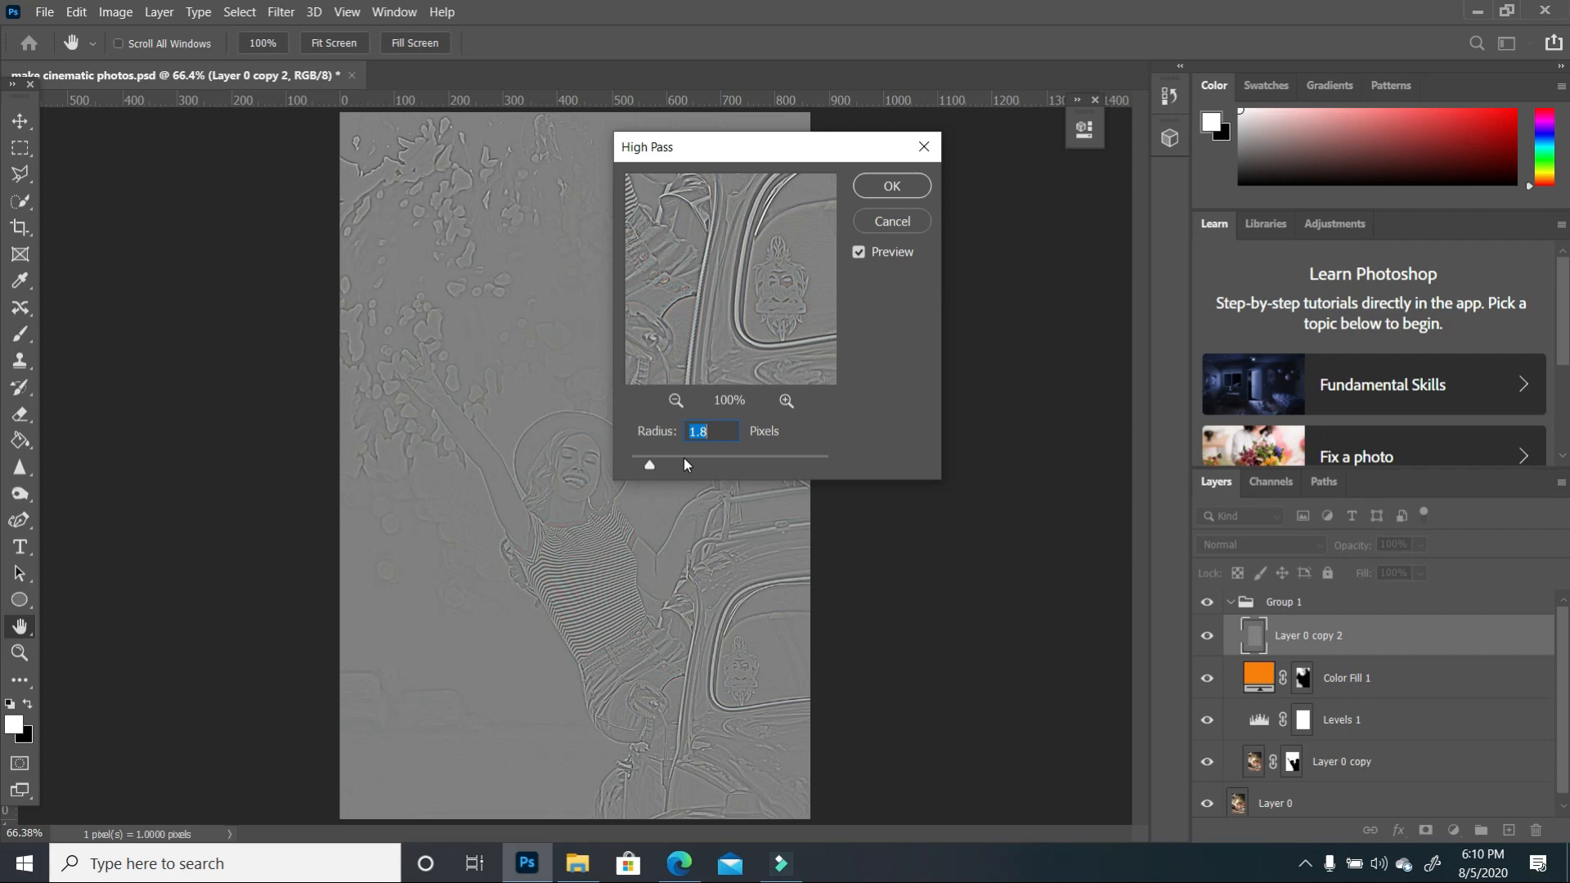
pyautogui.moveTo(655, 469); pyautogui.dragTo(647, 468)
pyautogui.click(890, 188)
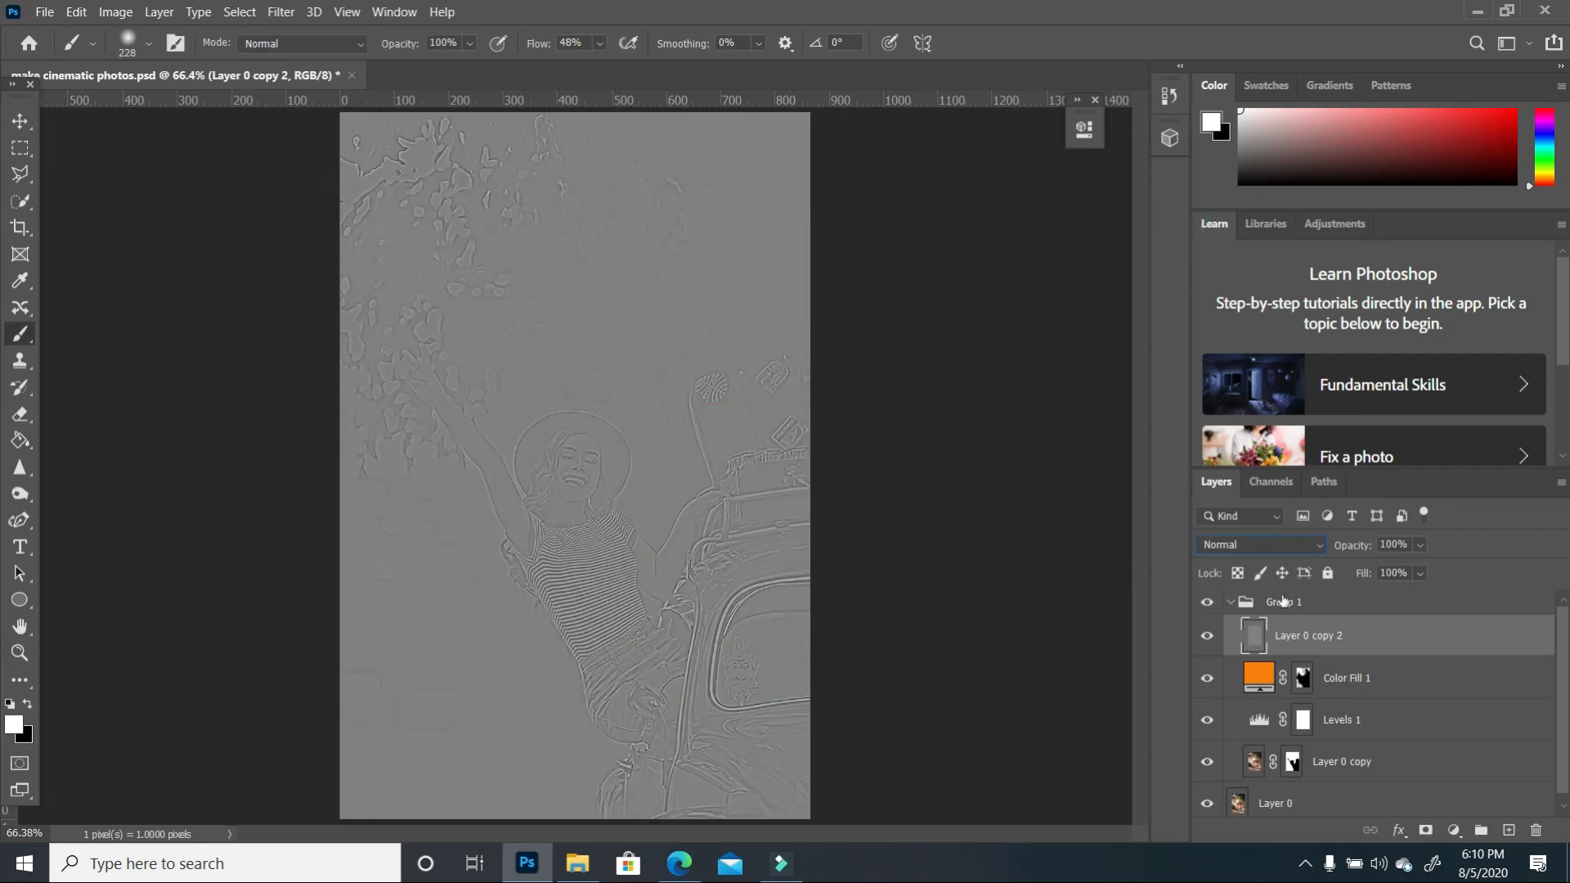
# Step: Examine the High Pass edge detail around the woman's face up close and compare the image with Layer 0 copy 2 hidden and shown
pyautogui.click(20, 652)
pyautogui.click(126, 44)
pyautogui.click(610, 561)
pyautogui.click(587, 503)
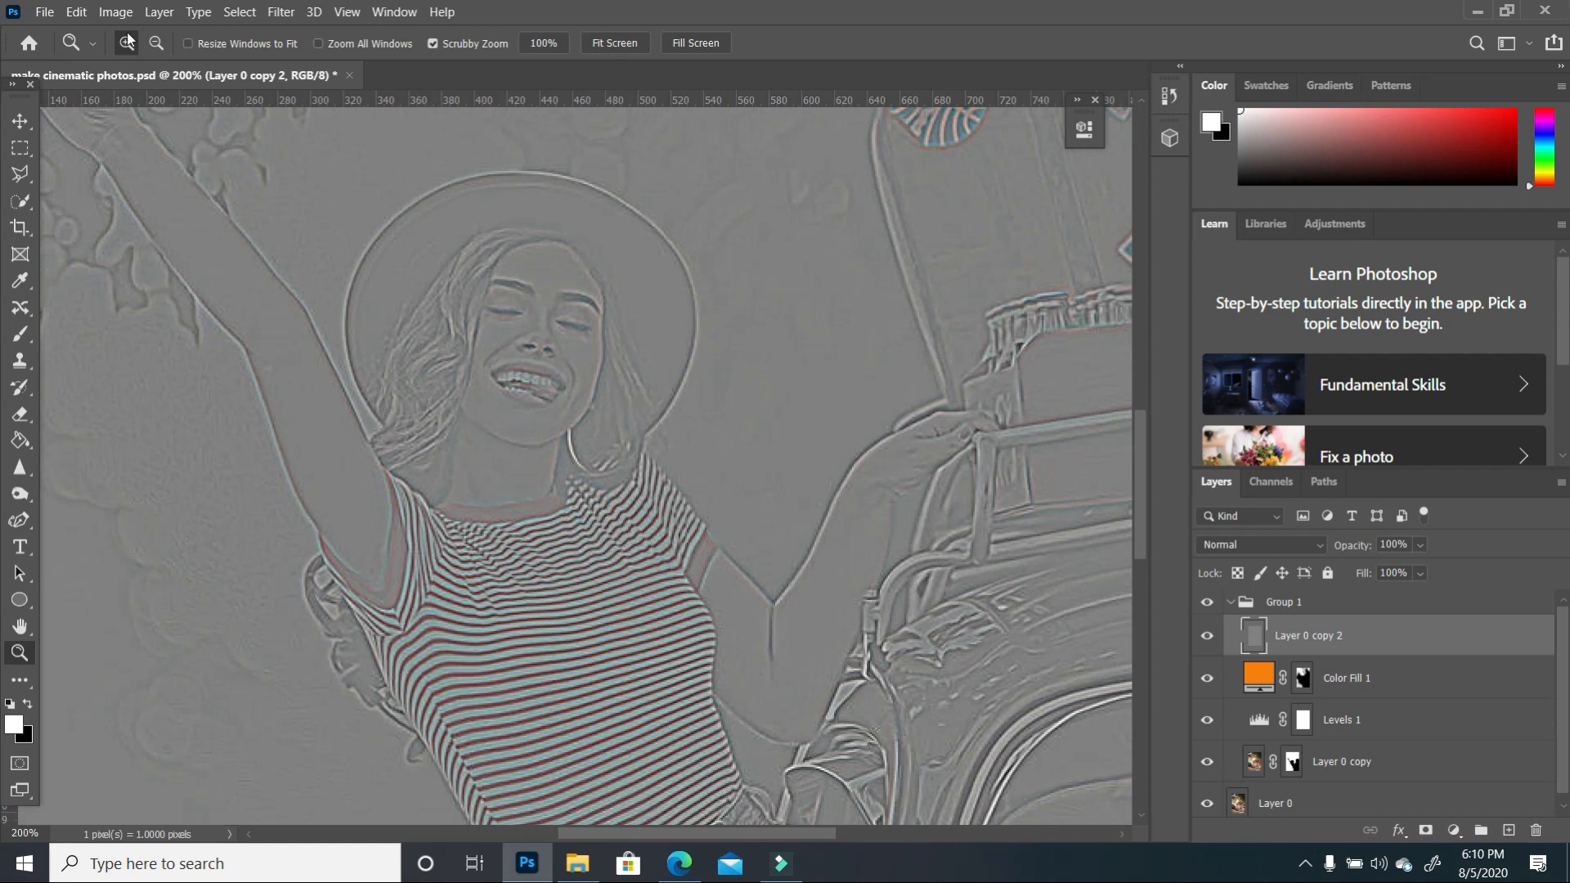
pyautogui.click(157, 43)
pyautogui.click(453, 394)
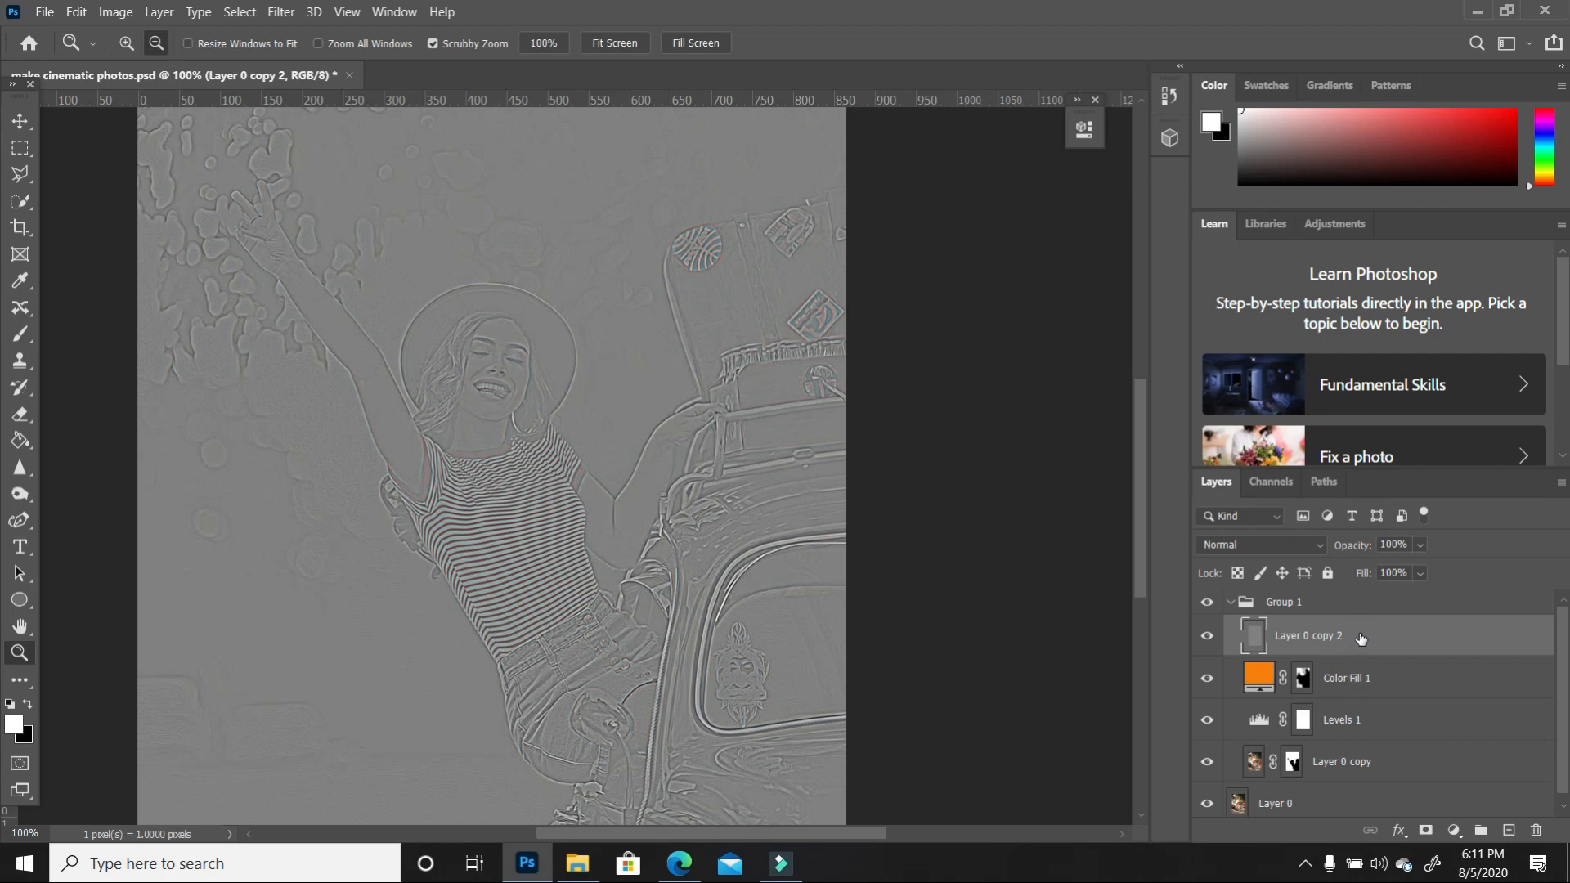
pyautogui.click(1206, 636)
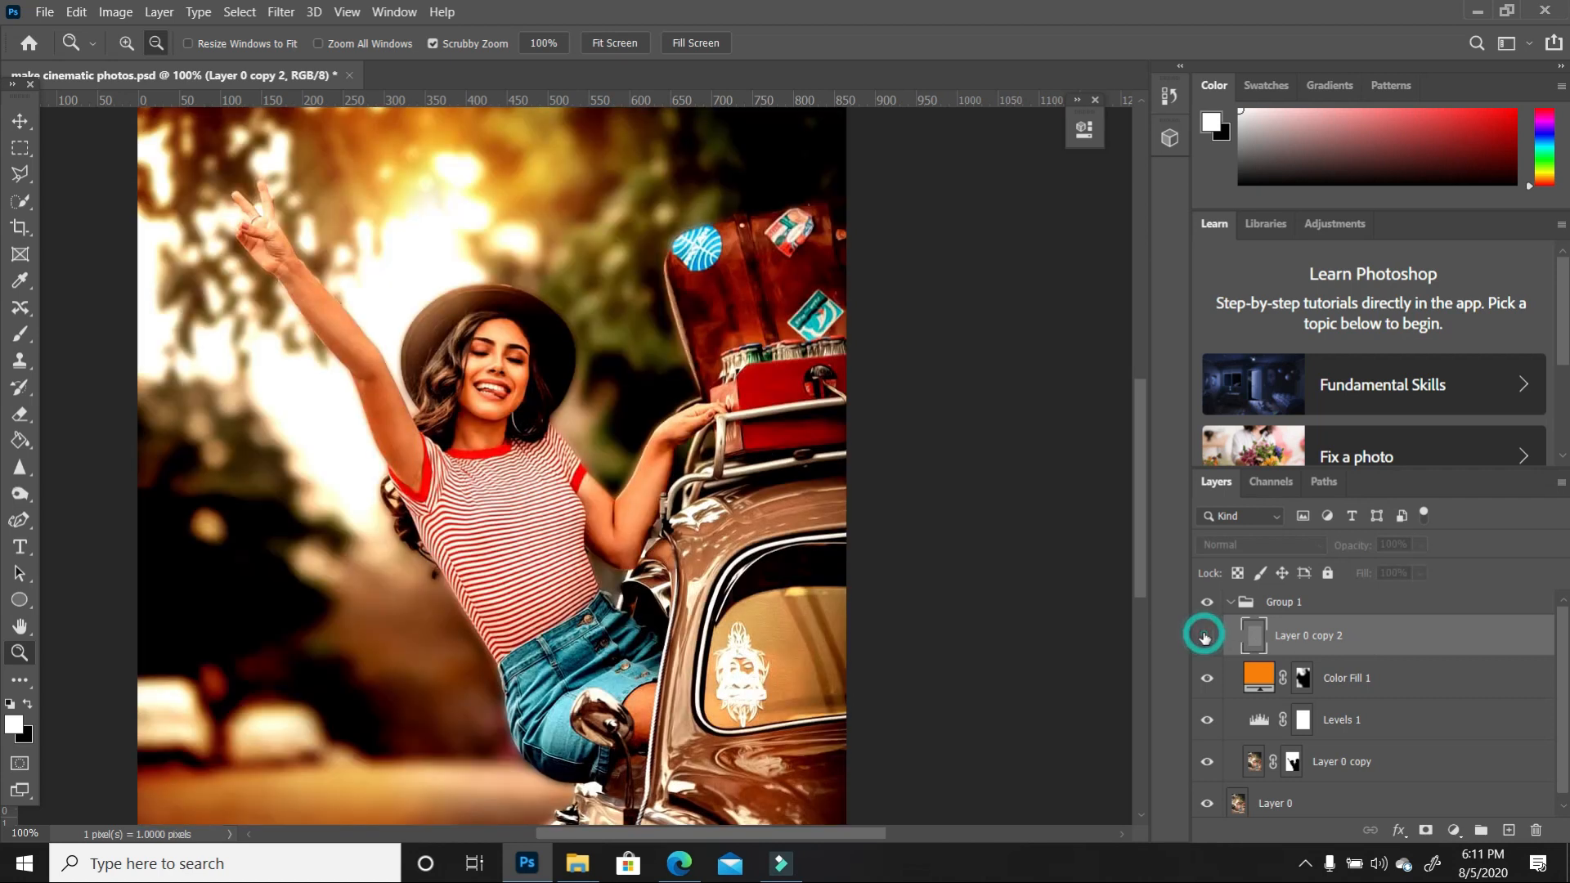
pyautogui.click(1206, 636)
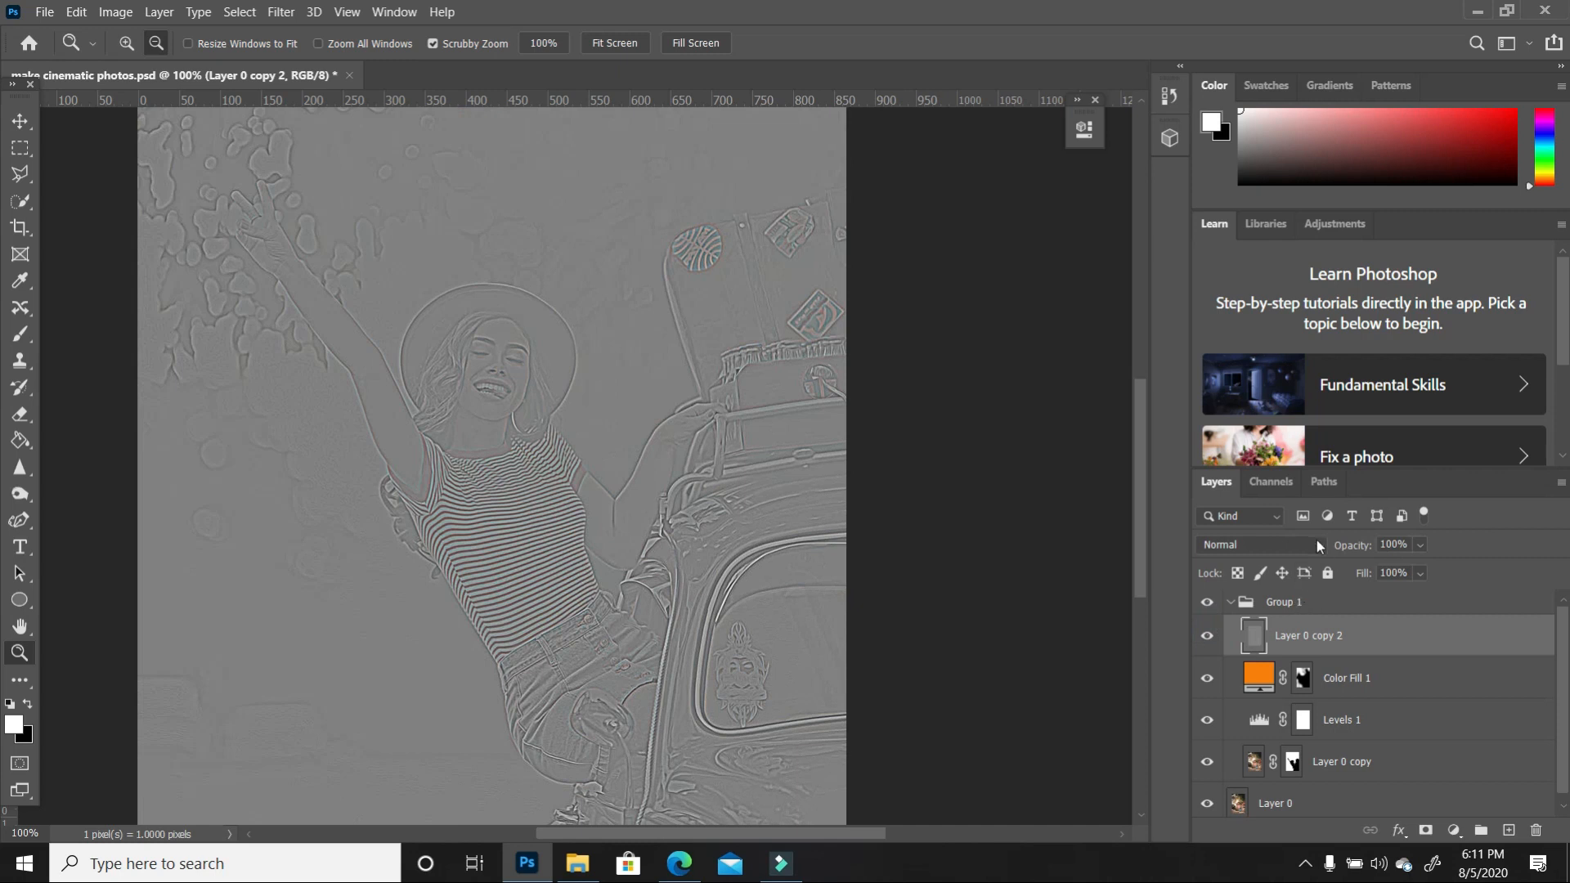
# Step: Set Layer 0 copy 2 to Hard Light blending and toggle its visibility to compare the sharpening on the whole photo
pyautogui.click(1315, 545)
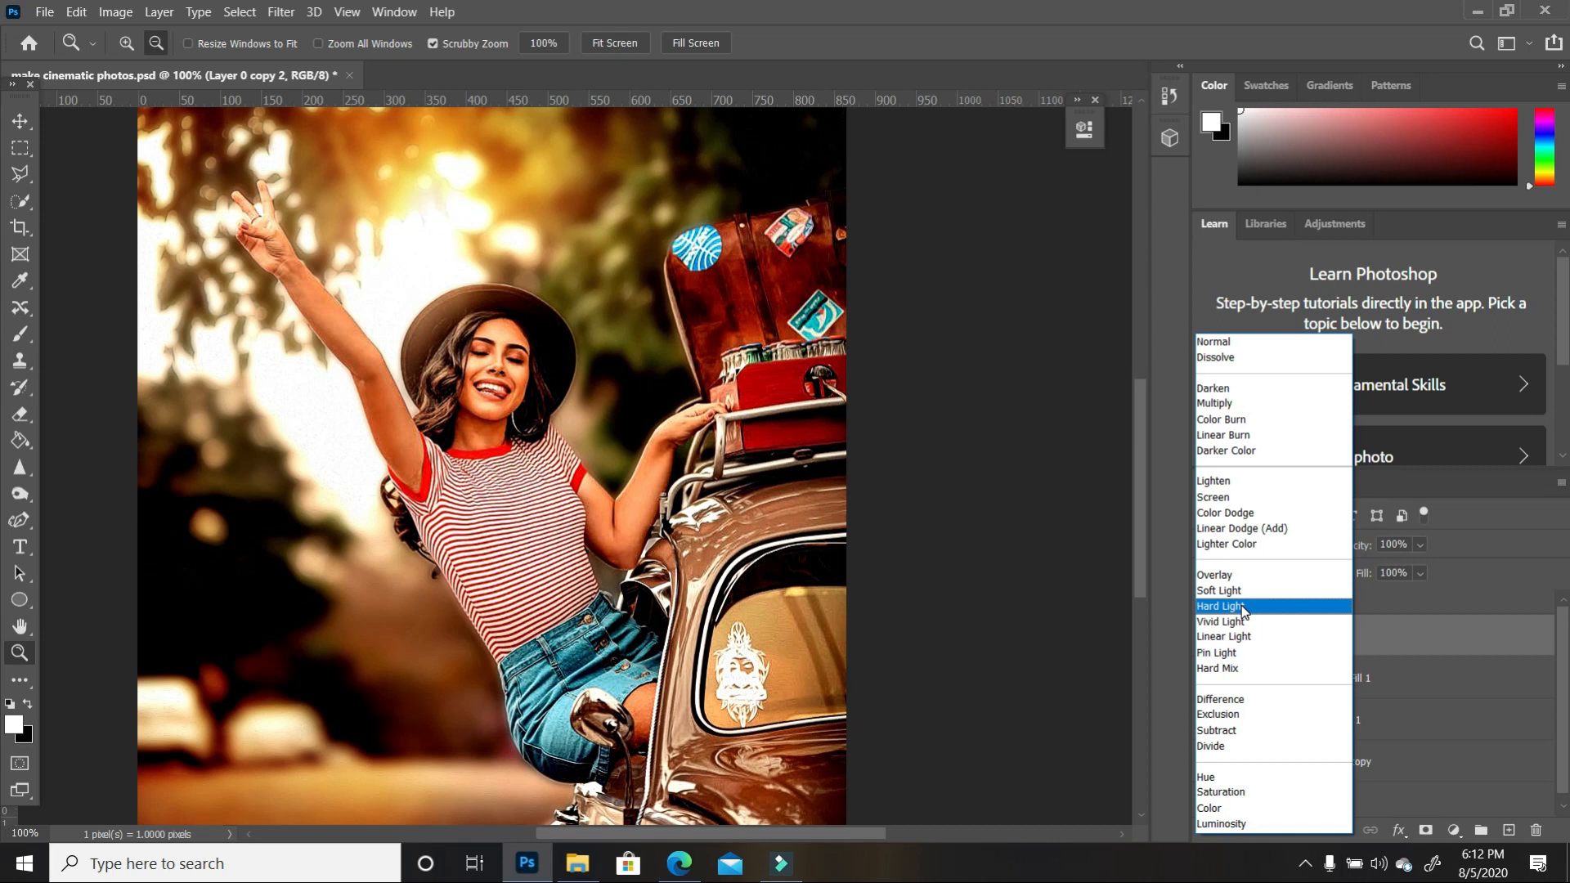
pyautogui.click(1242, 611)
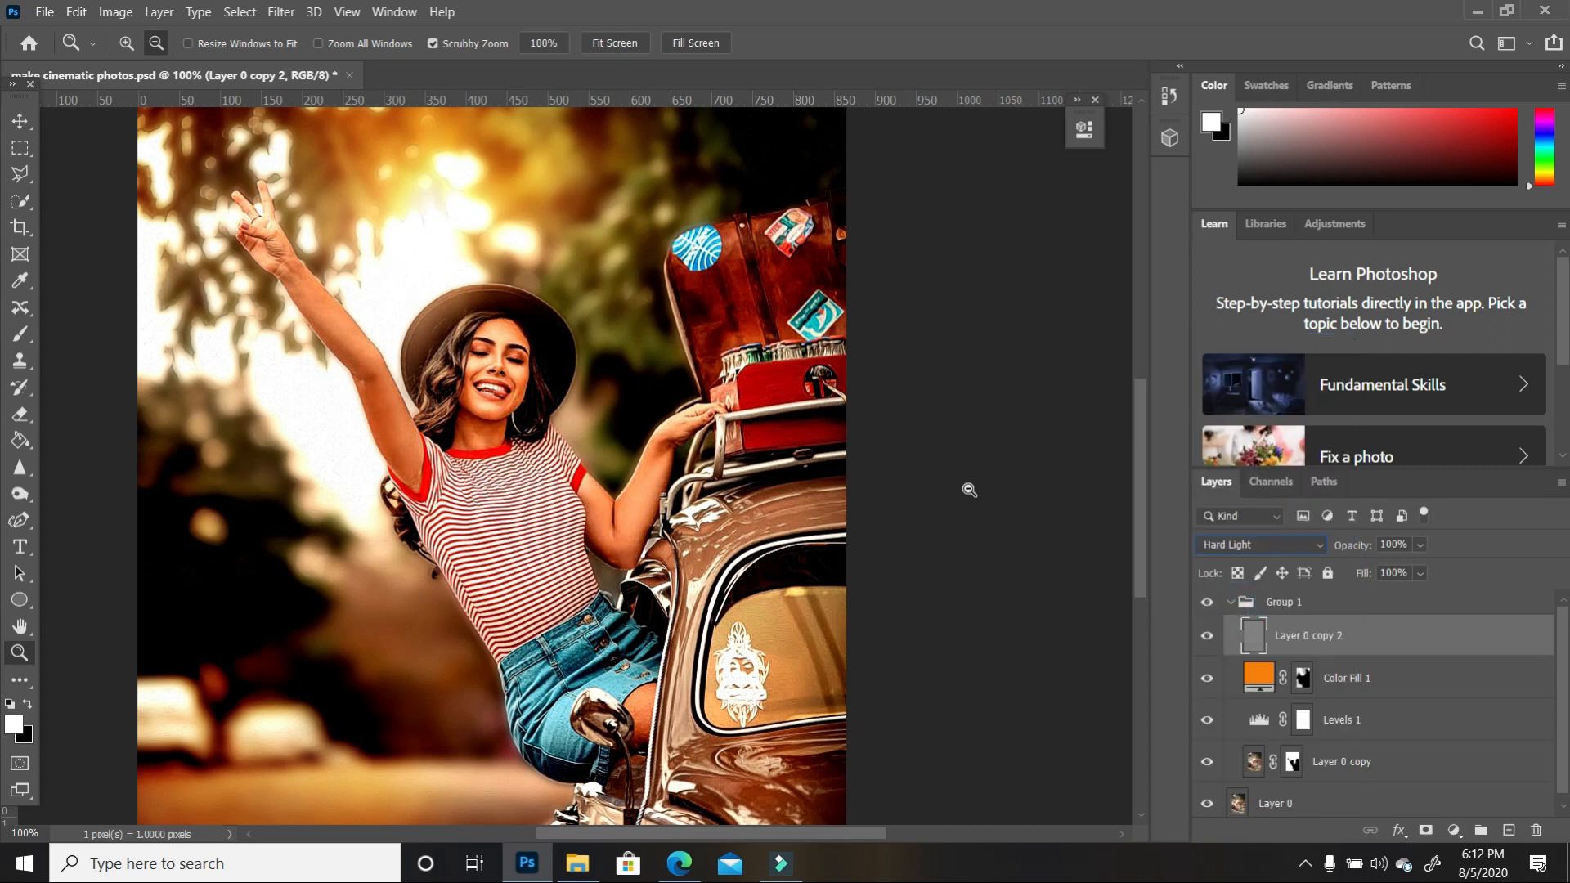
pyautogui.click(622, 45)
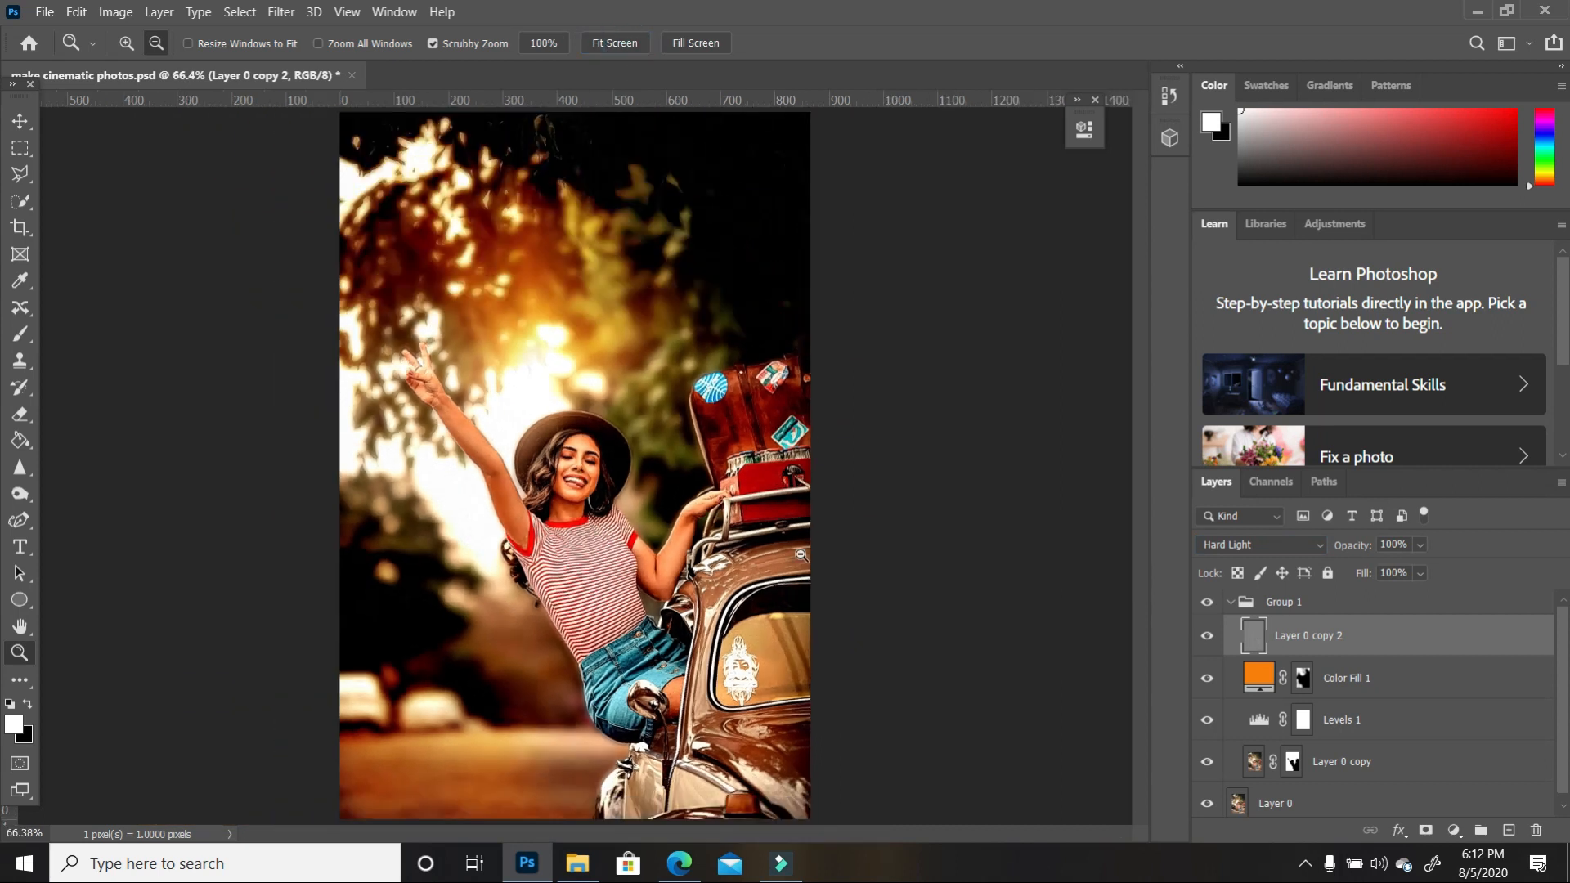
pyautogui.click(1209, 637)
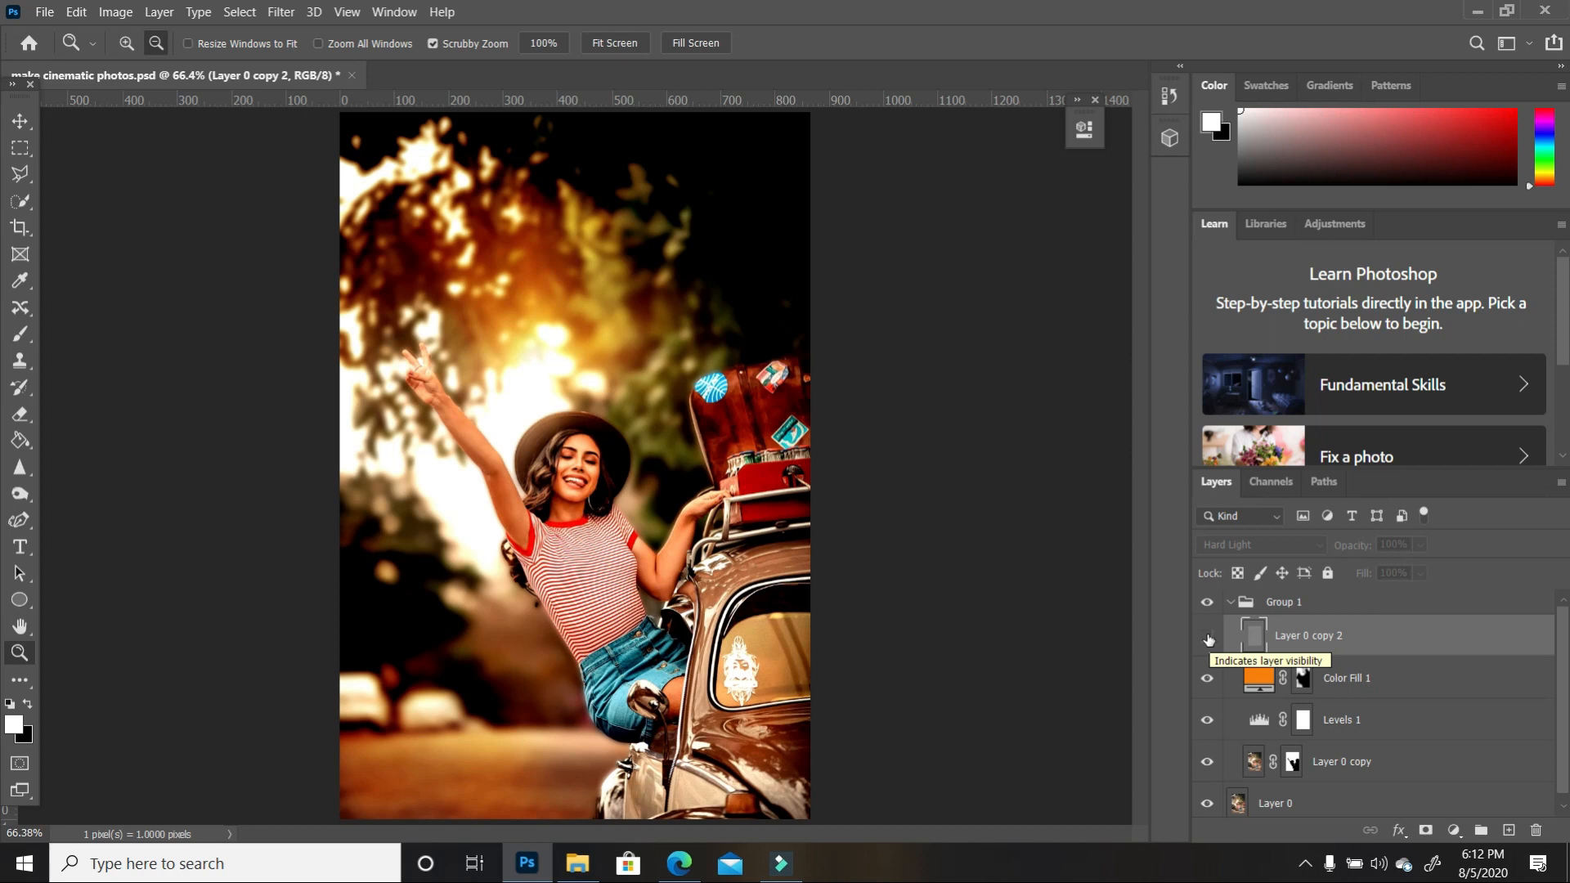
pyautogui.click(1208, 637)
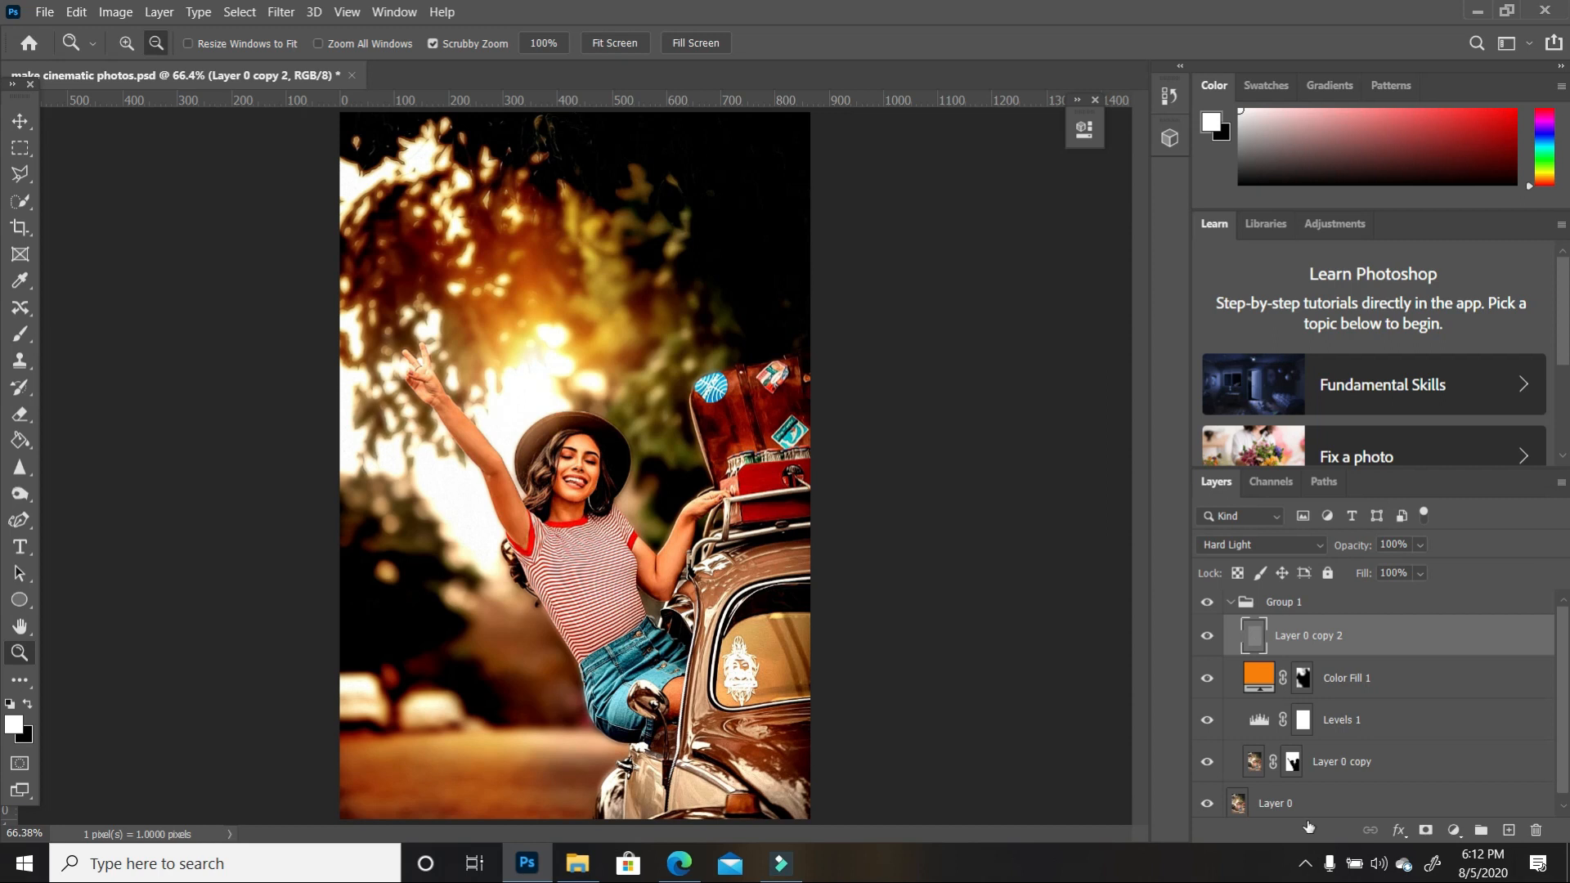
# Step: Load the Layer 0 copy mask as a selection, invert it, and mask Layer 0 copy 2 to the woman and car
pyautogui.click(1375, 766)
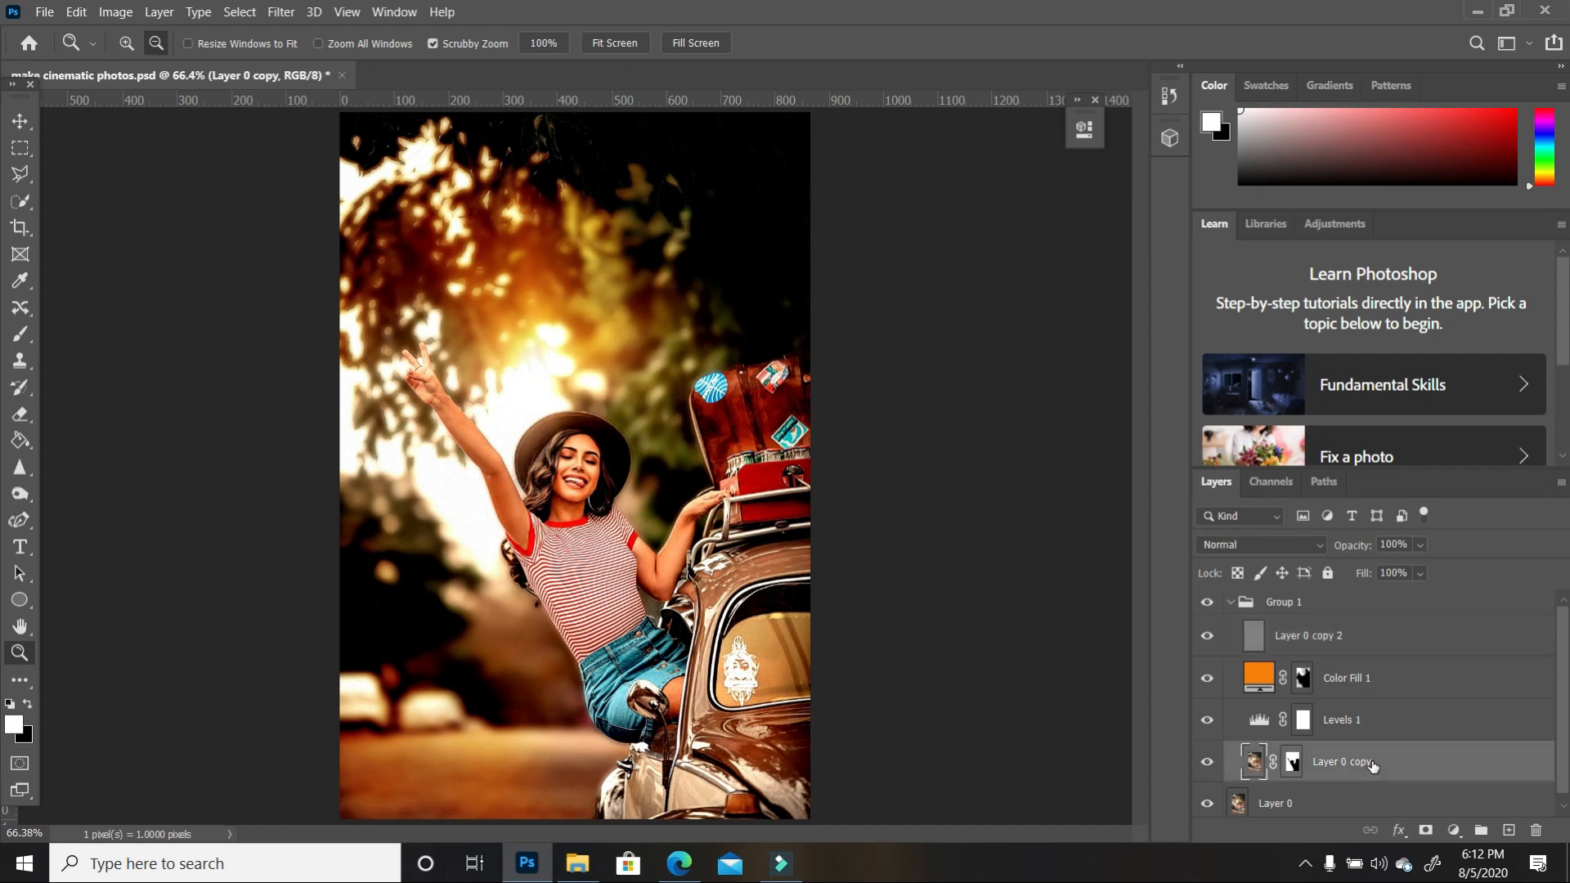
pyautogui.keyDown('ctrl'); pyautogui.click(1292, 765); pyautogui.keyUp('ctrl')
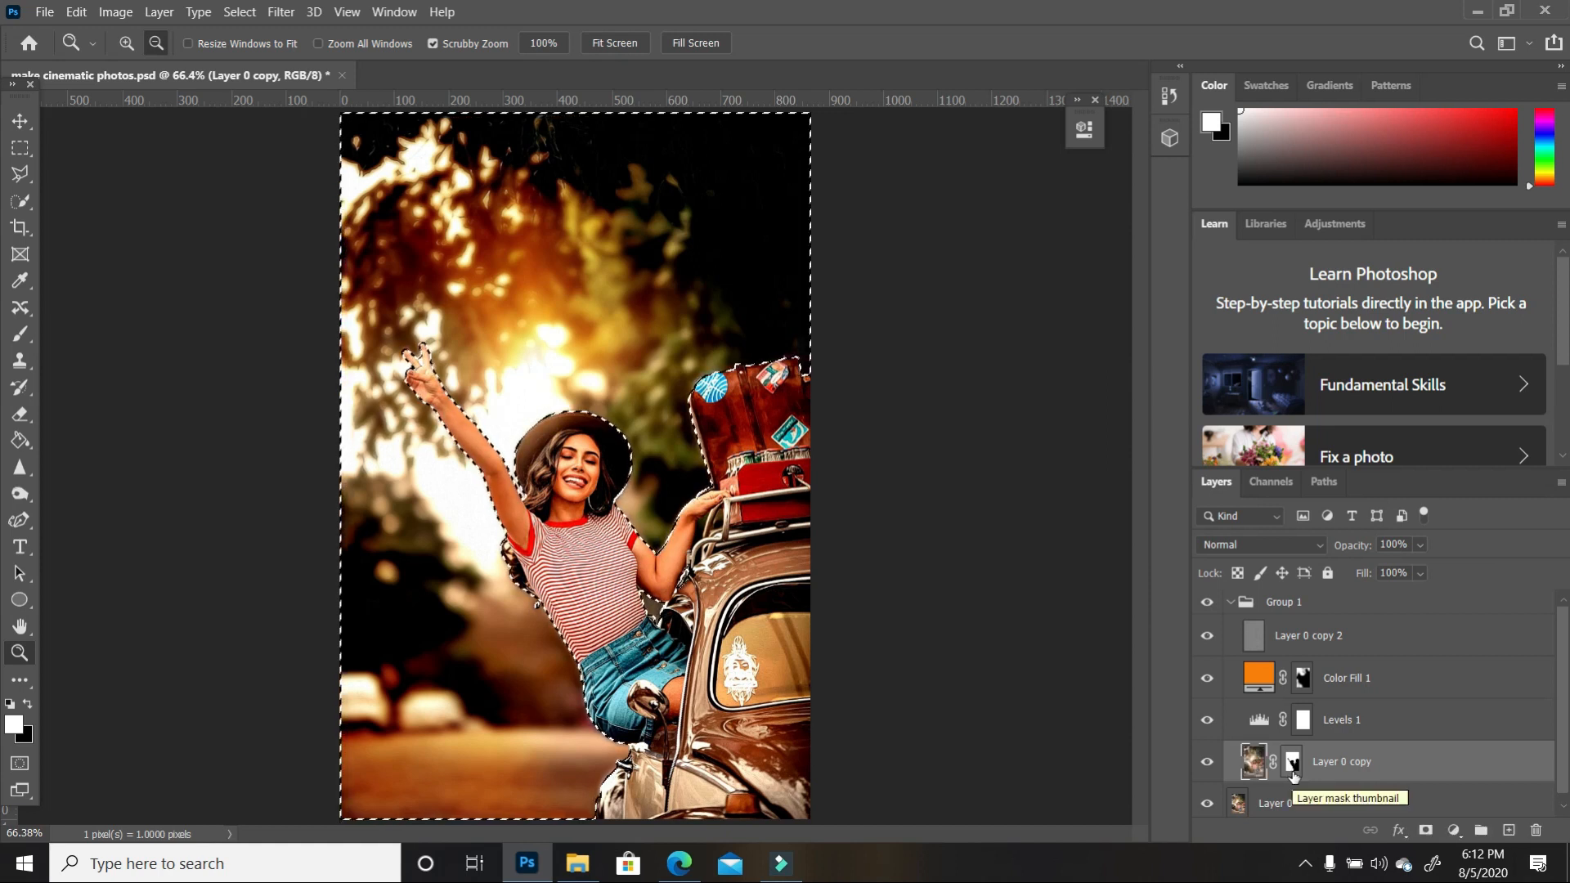
pyautogui.click(1393, 639)
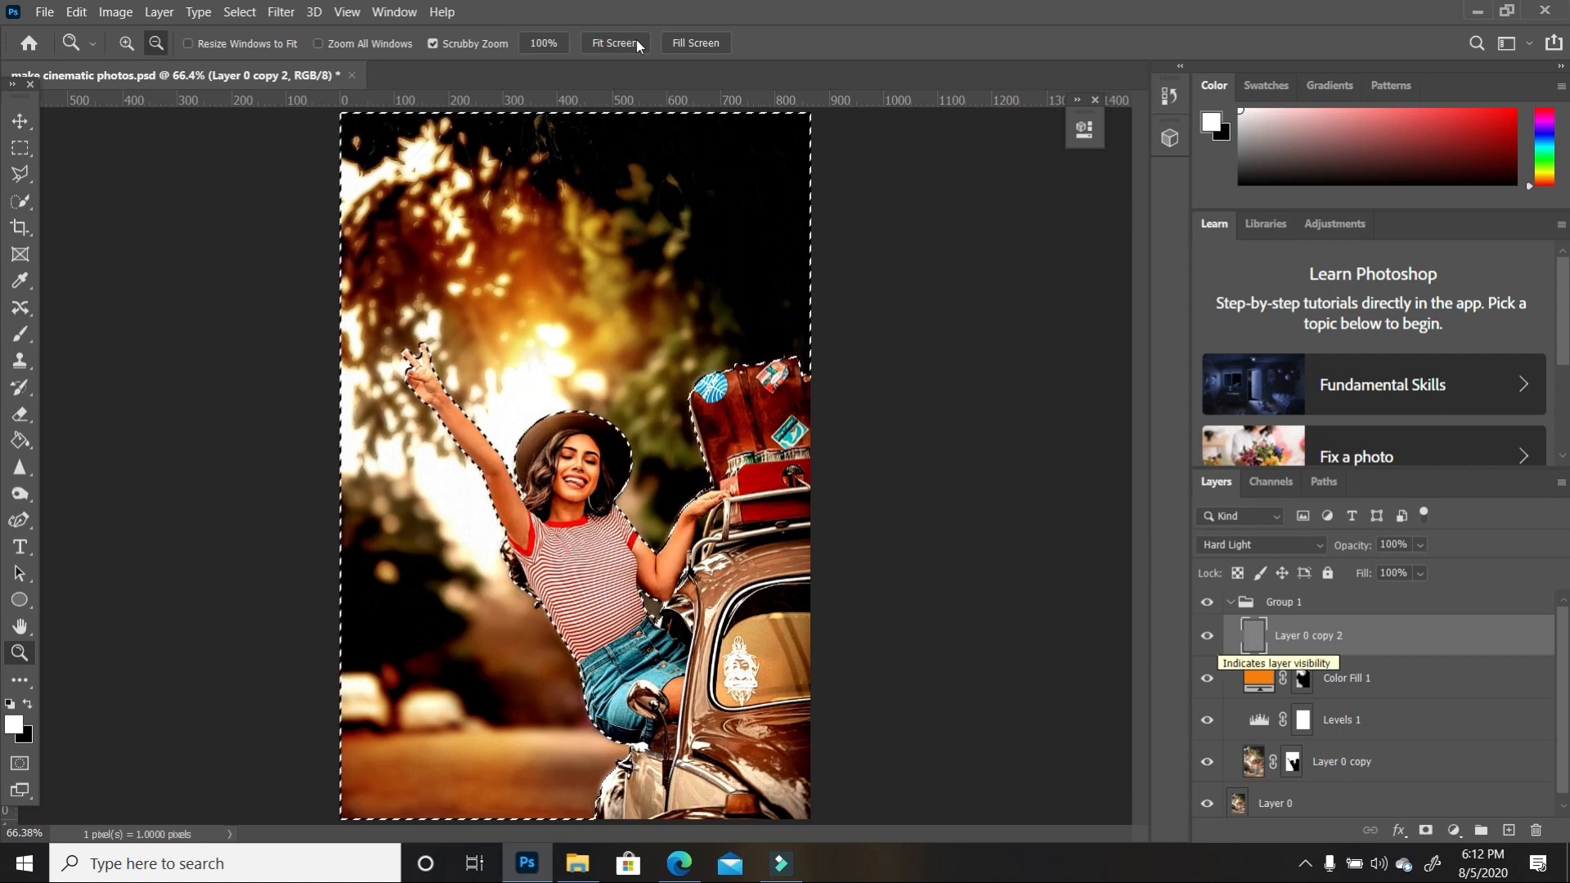
pyautogui.click(247, 18)
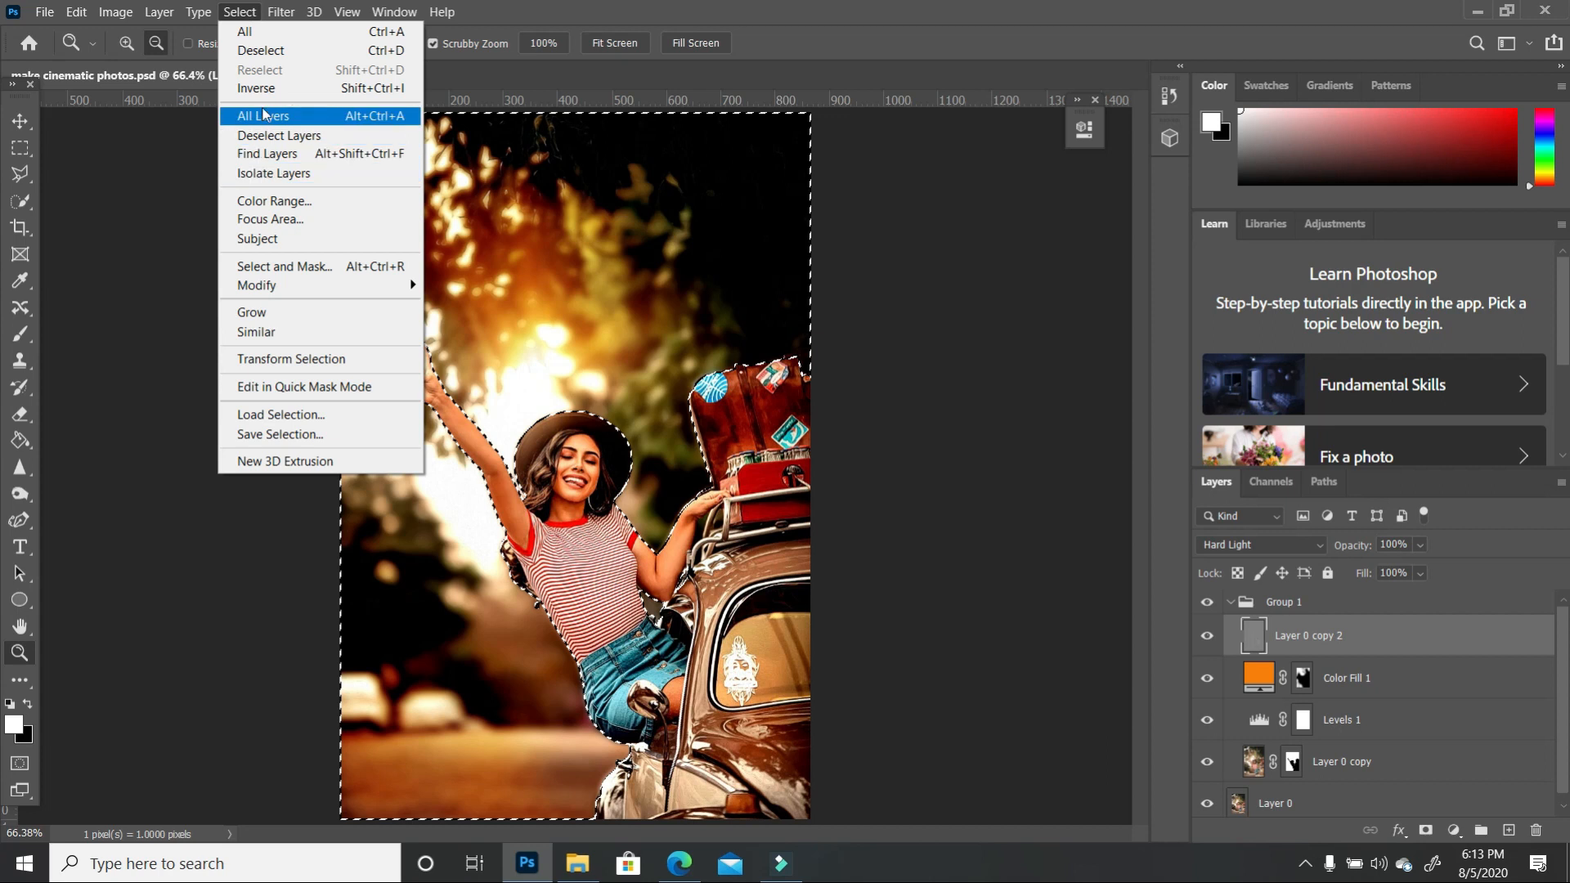
pyautogui.click(274, 90)
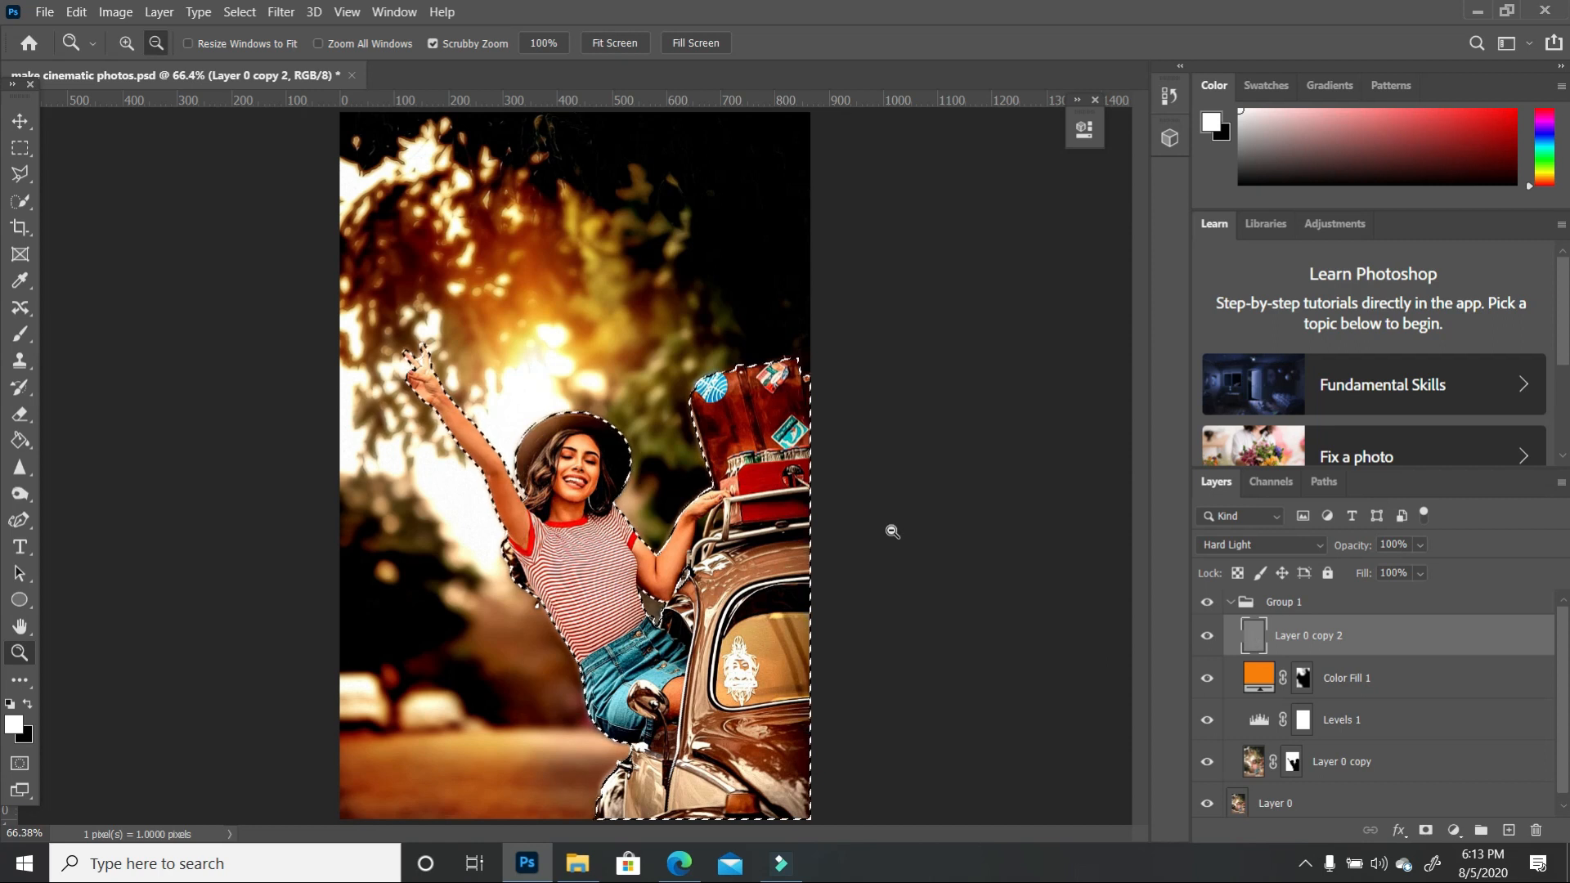
pyautogui.click(1427, 830)
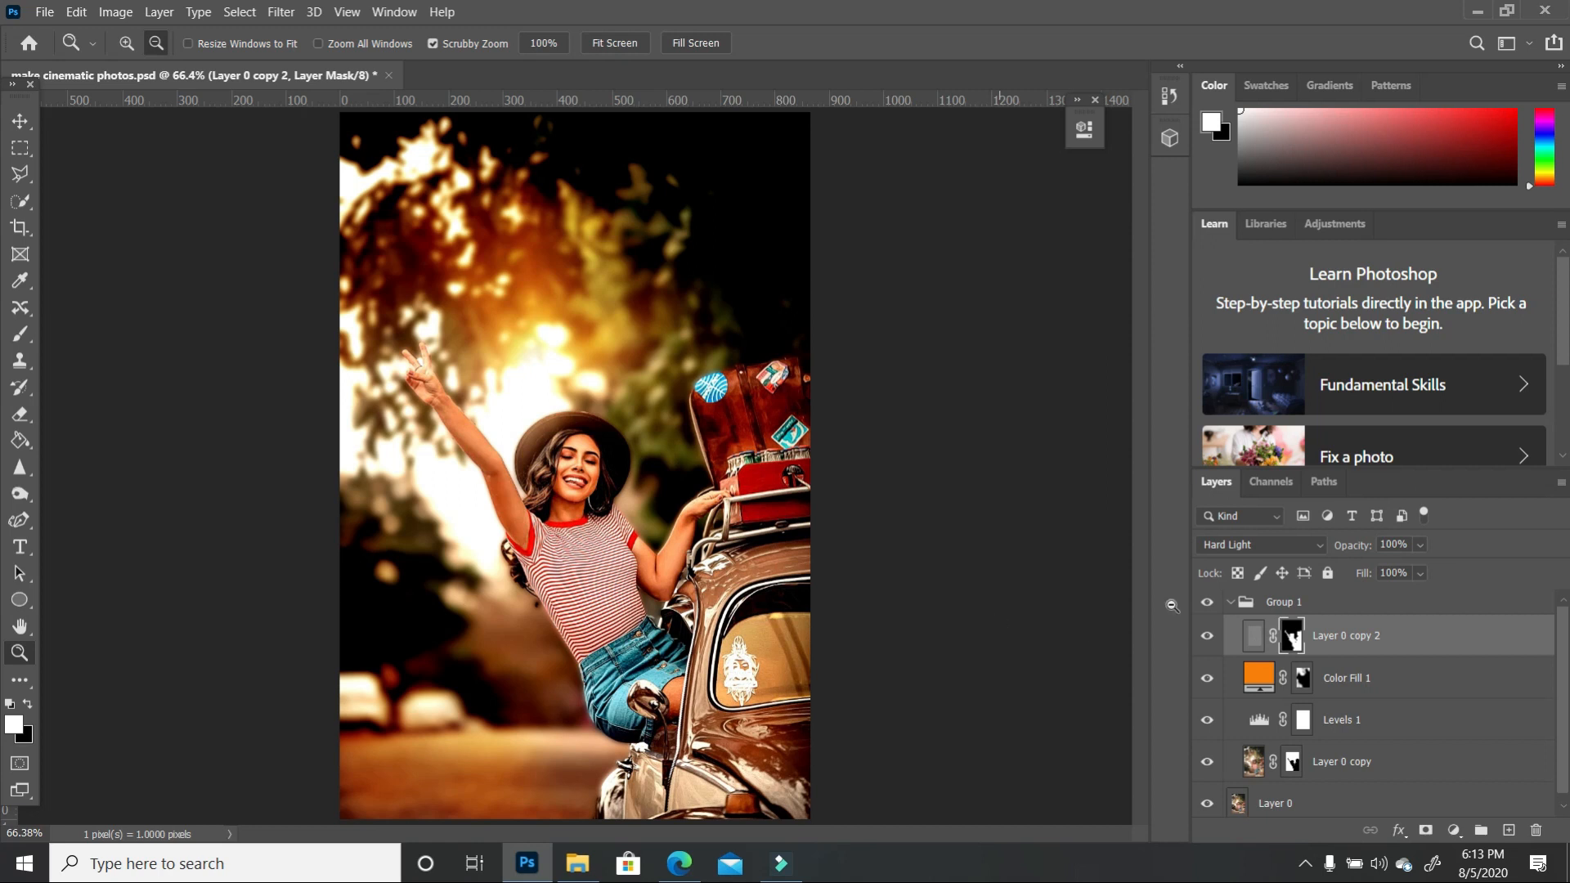
# Step: Compare the photo with and without the masked sharpening on Layer 0 copy 2, and hide Group 1 to view the original
pyautogui.click(1206, 637)
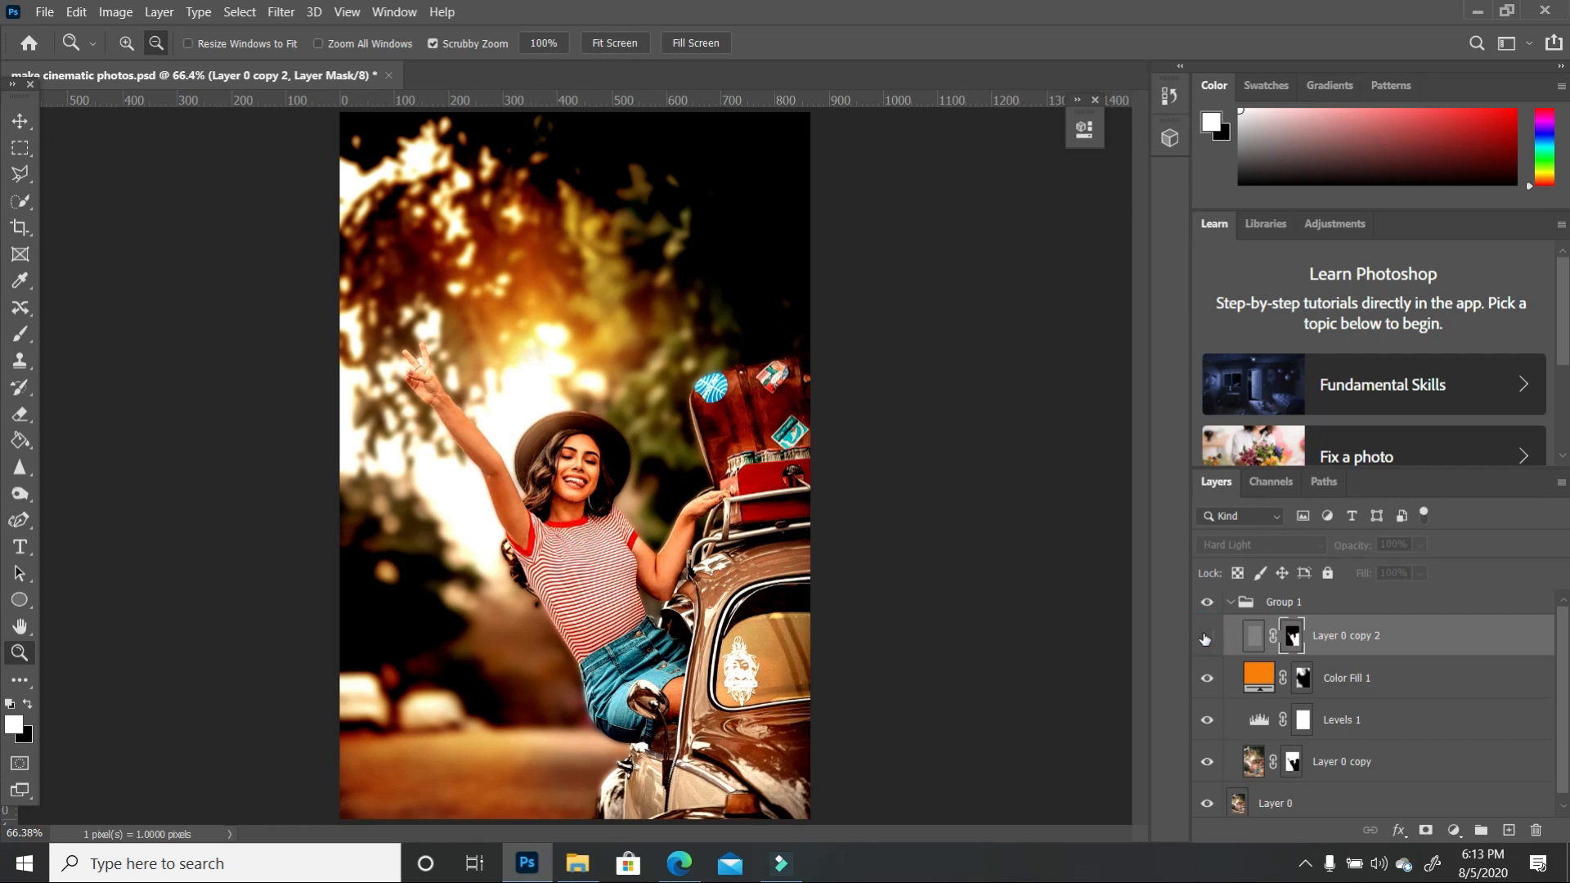
pyautogui.click(1205, 637)
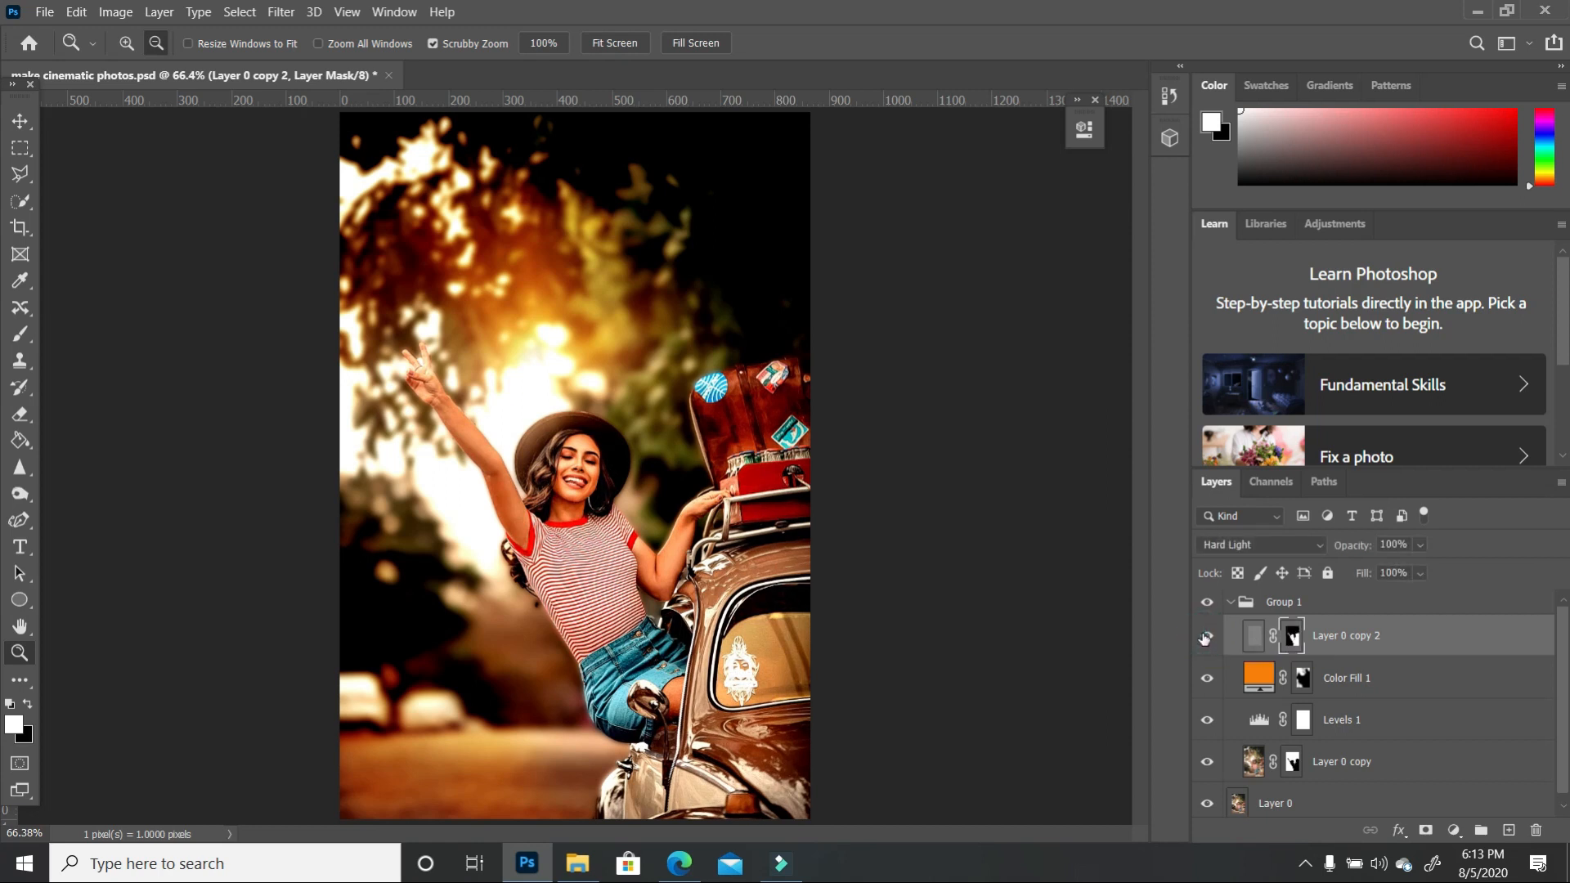
pyautogui.click(1206, 637)
pyautogui.click(1206, 637)
pyautogui.click(1205, 638)
pyautogui.click(1205, 637)
pyautogui.click(1205, 636)
pyautogui.click(1206, 637)
pyautogui.click(1203, 637)
pyautogui.click(1202, 637)
pyautogui.press('v')
pyautogui.click(1038, 481)
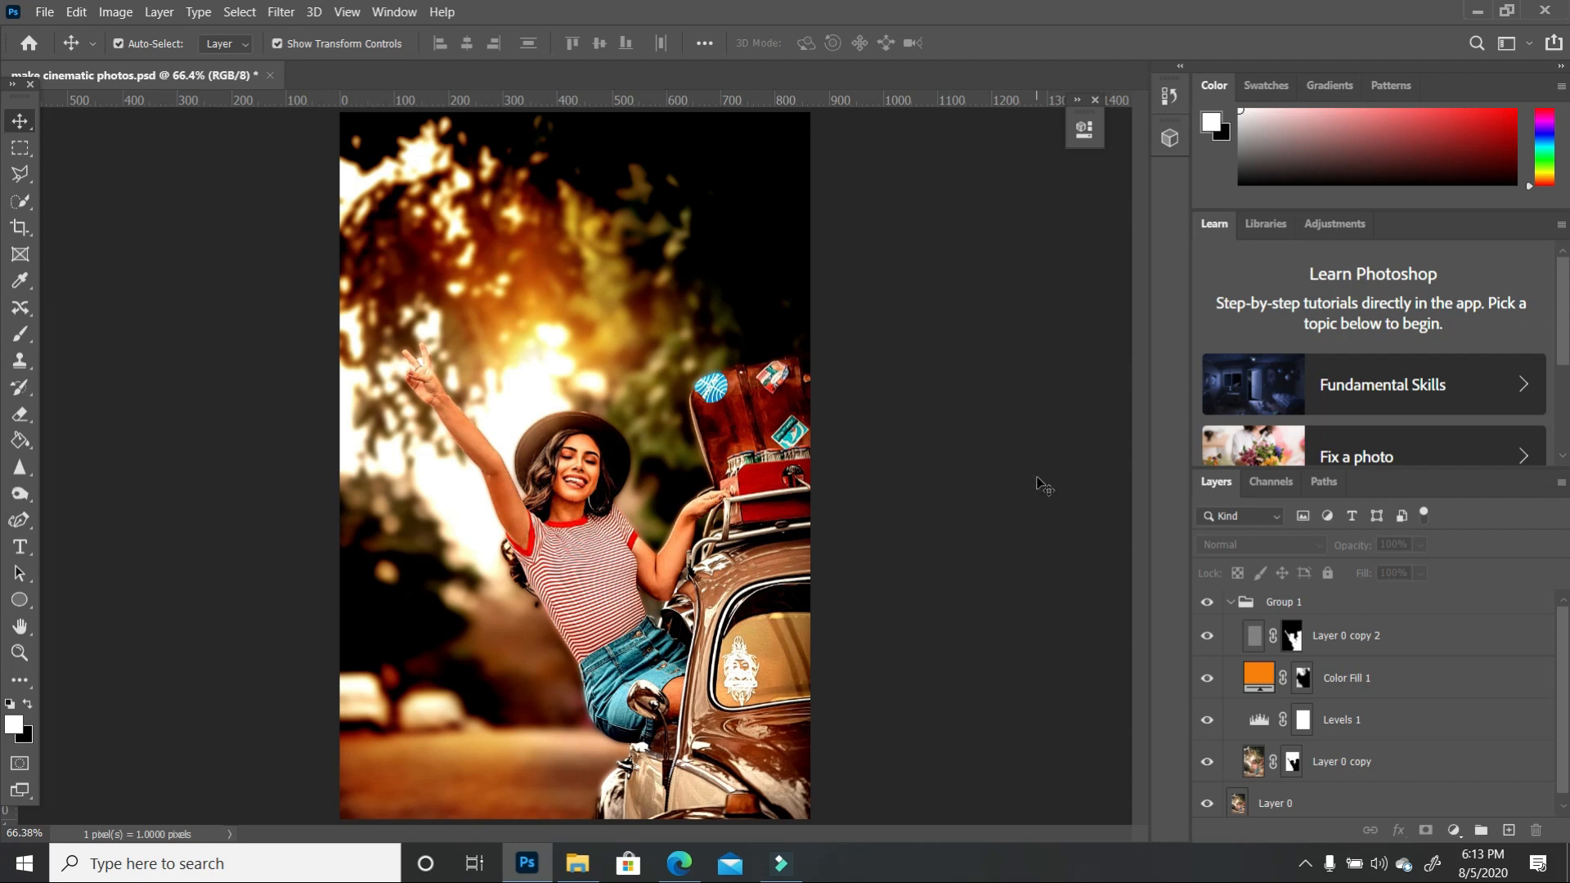
pyautogui.click(1206, 601)
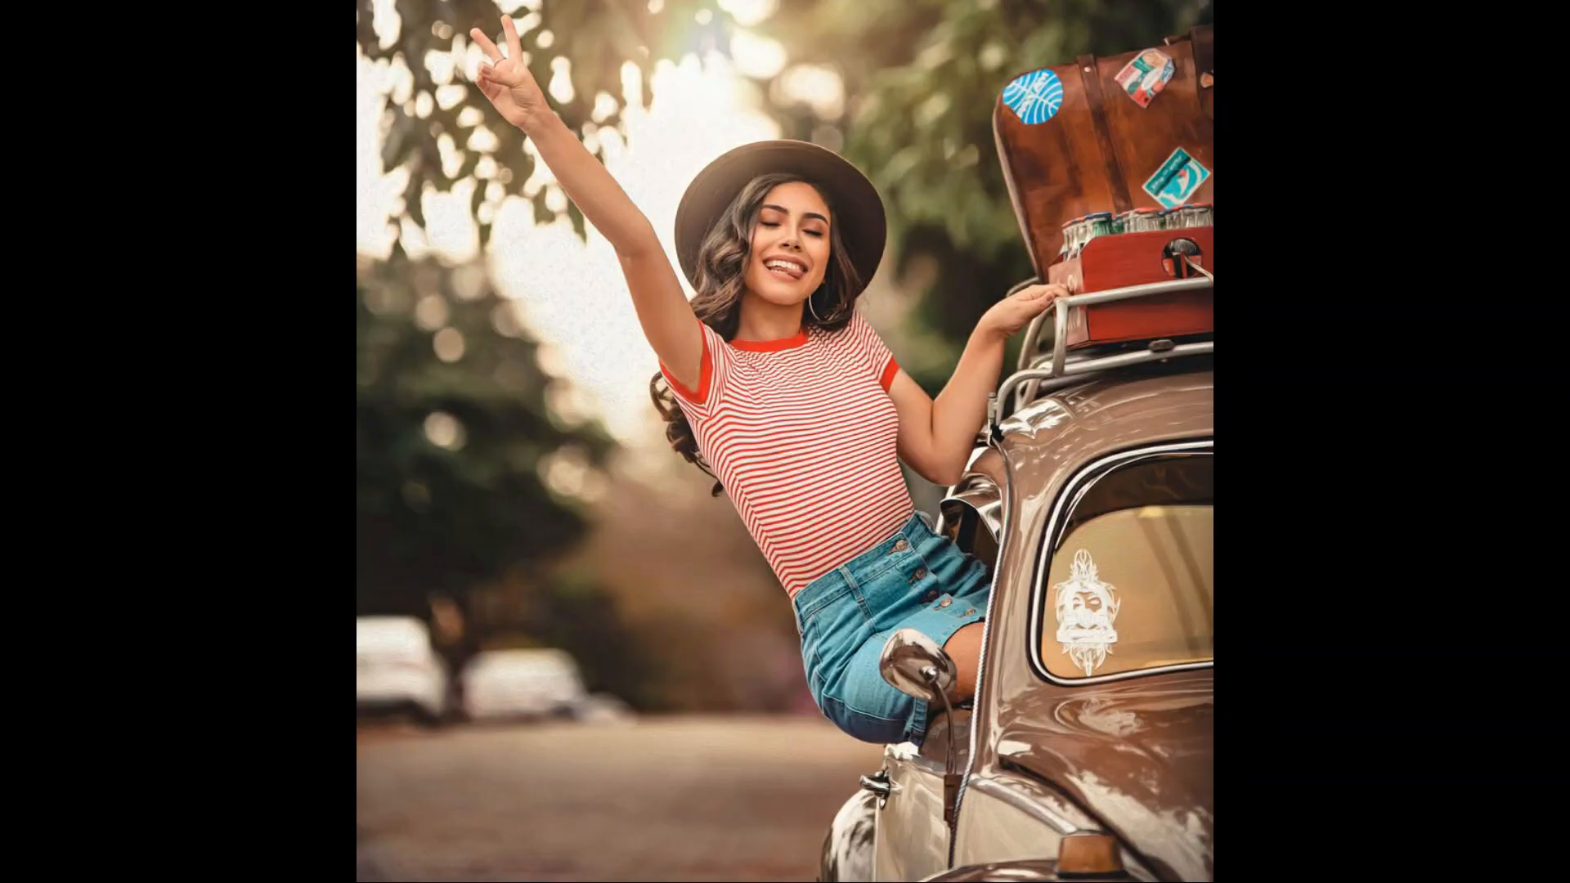